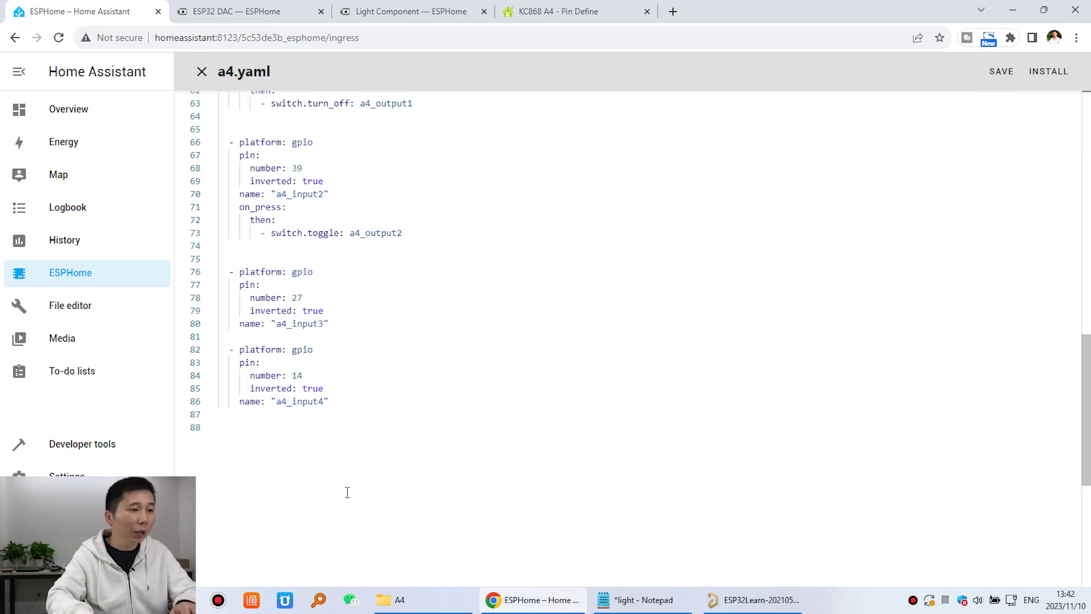
- Examine the ESP32 DAC documentation's example entries for the output and for using the DAC output as a light
click(251, 426)
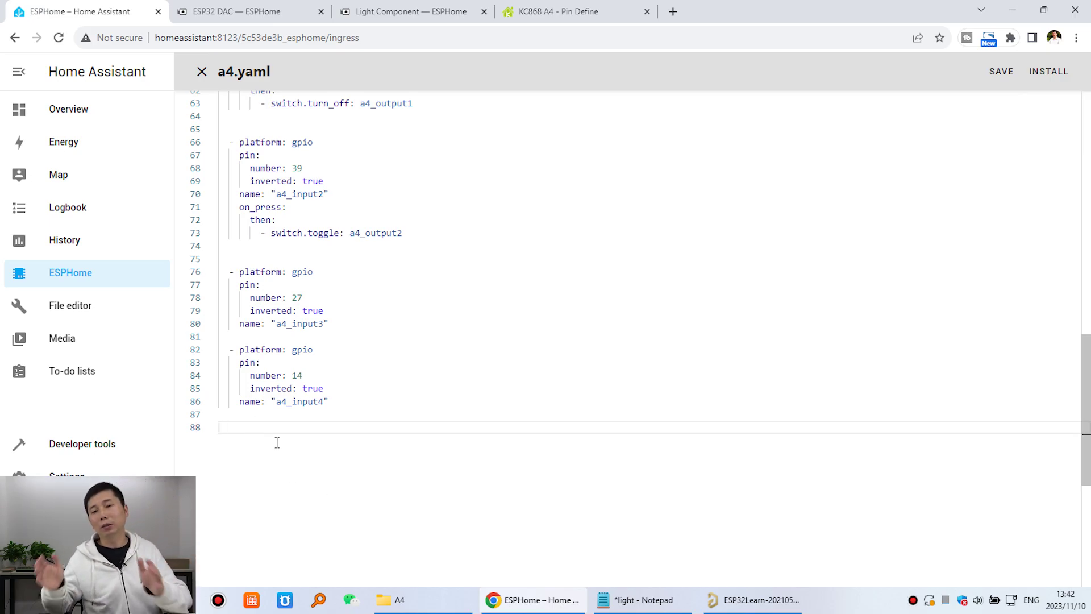
click(262, 11)
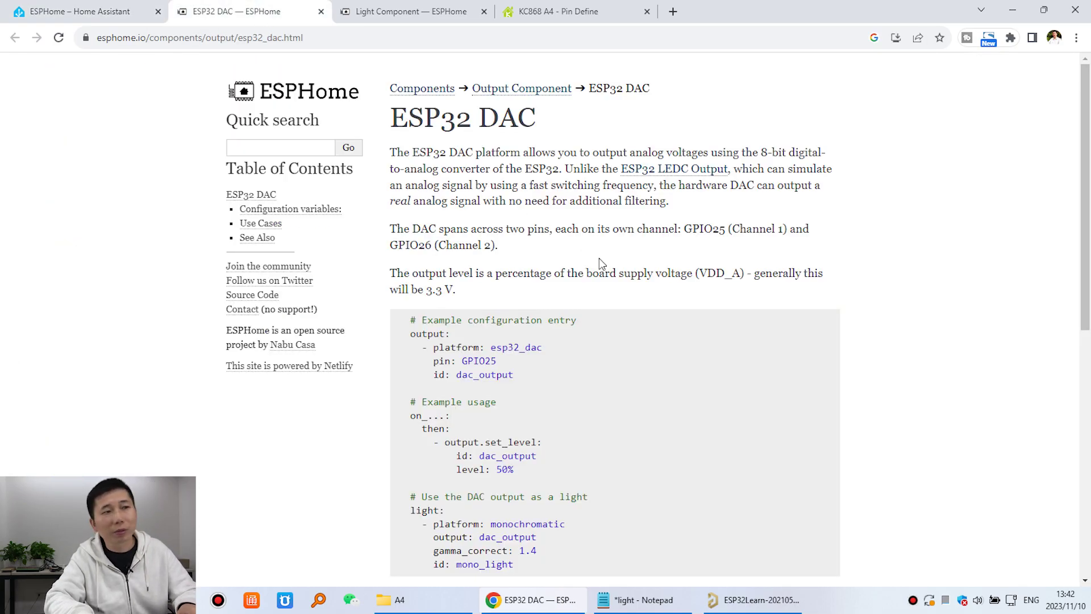
drag(408, 126, 535, 122)
click(448, 132)
scroll(509, 191, down, 2)
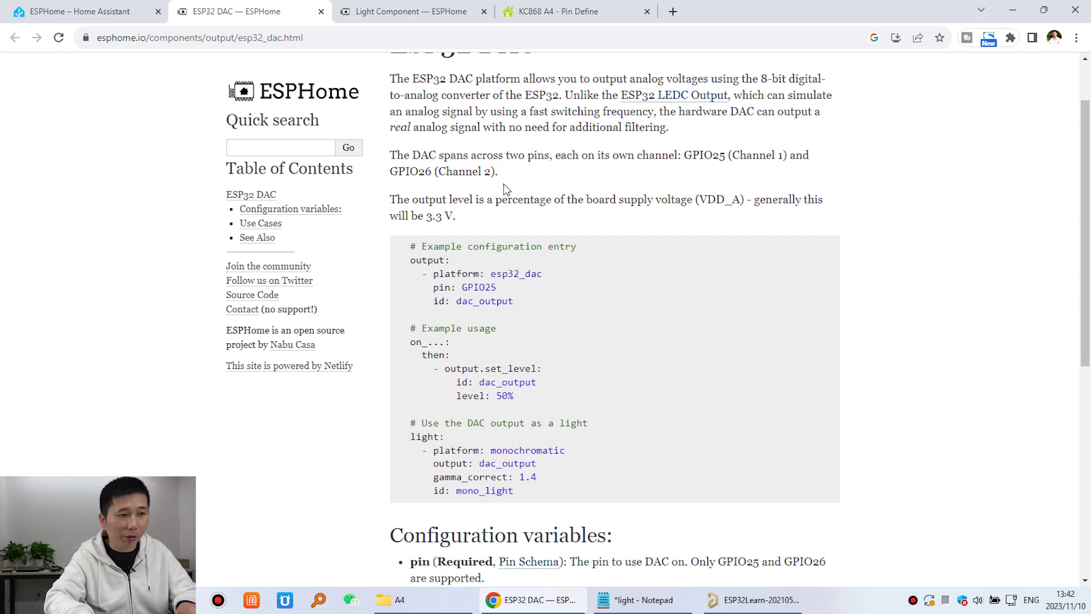
drag(513, 245, 406, 204)
drag(528, 432, 407, 384)
click(465, 390)
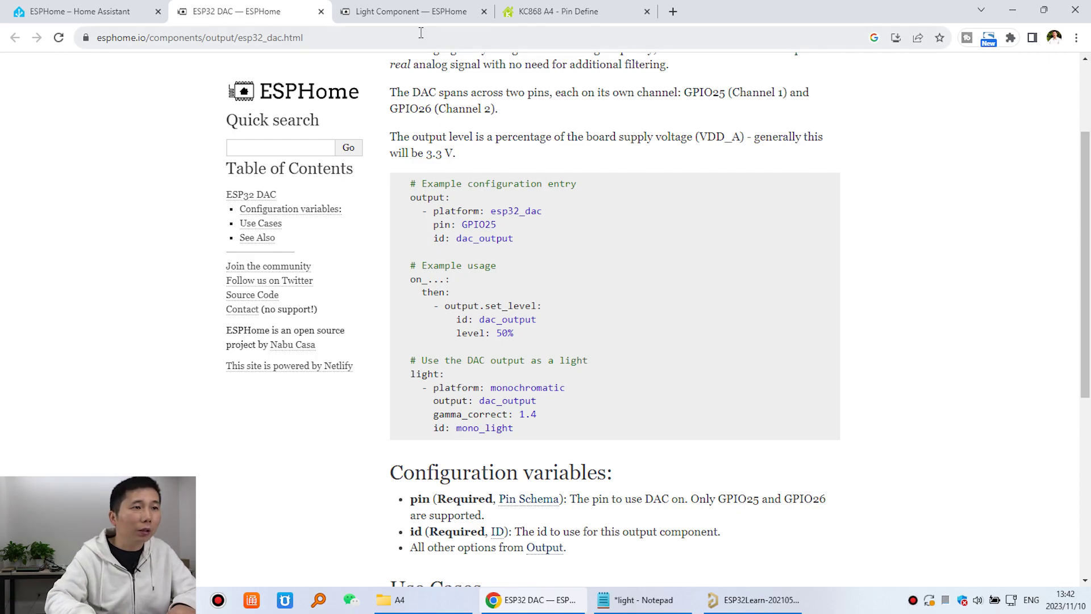
drag(415, 373, 472, 401)
drag(418, 198, 486, 227)
click(487, 226)
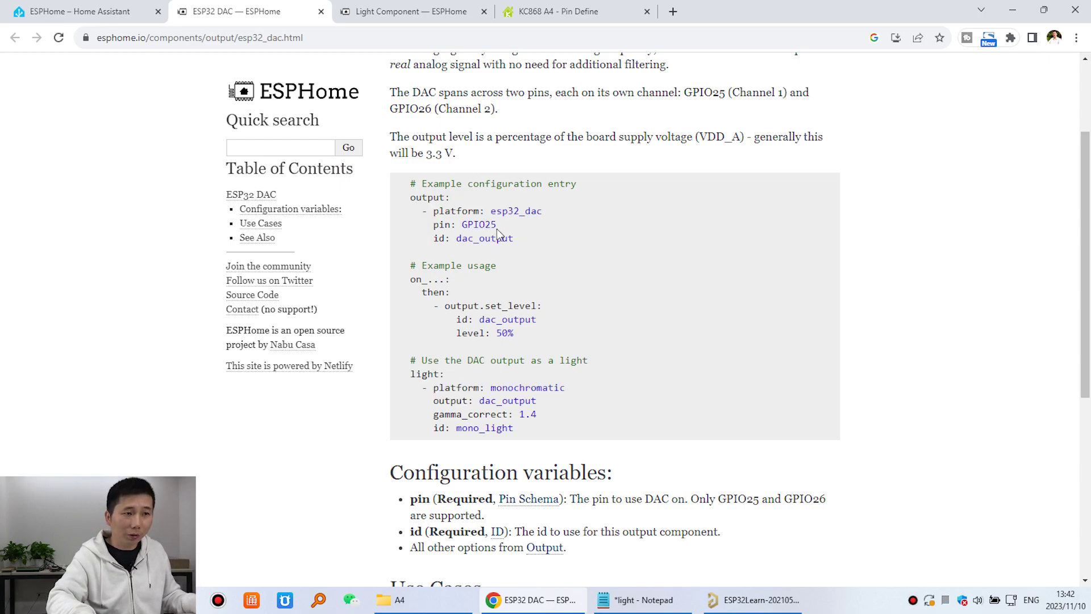
drag(515, 238, 410, 197)
drag(515, 430, 413, 376)
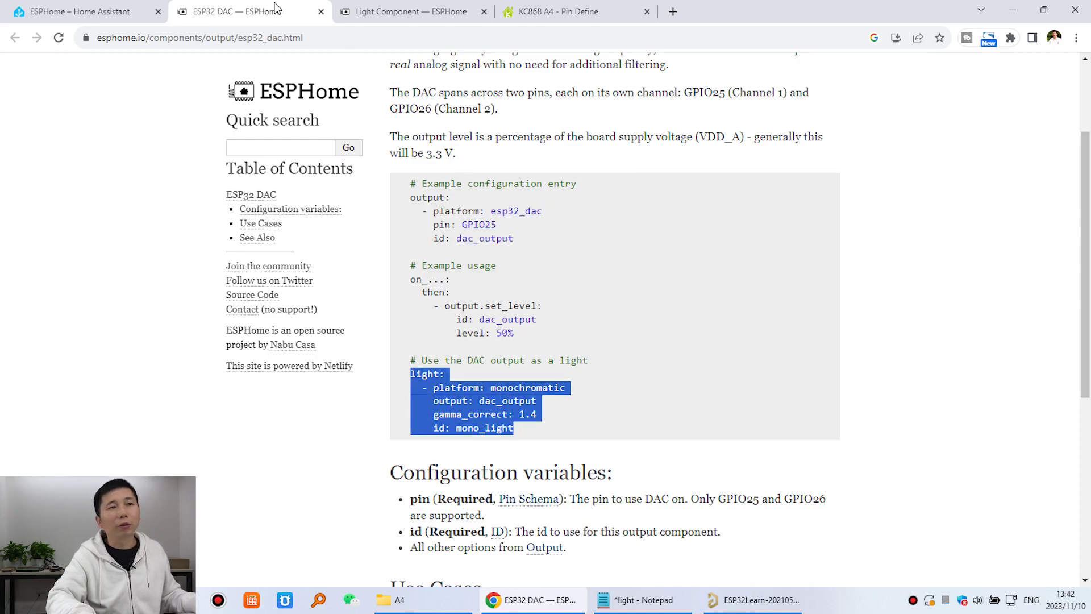
- Copy the output block (platform esp32_dac, id dac_output, pin 25) from the Notepad light note to line 88 of a4.yaml
click(91, 11)
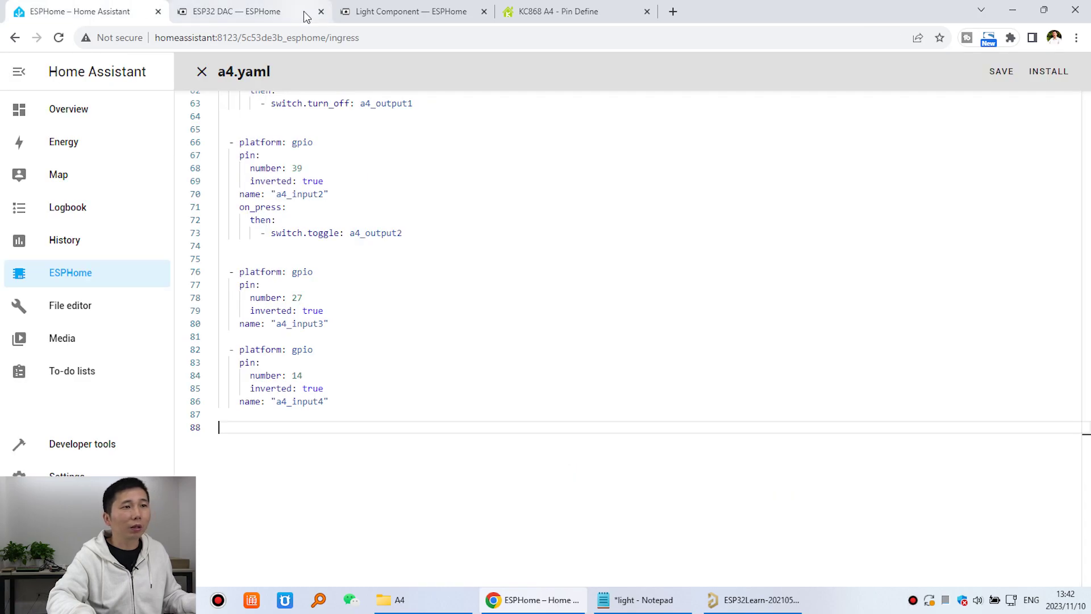
click(633, 596)
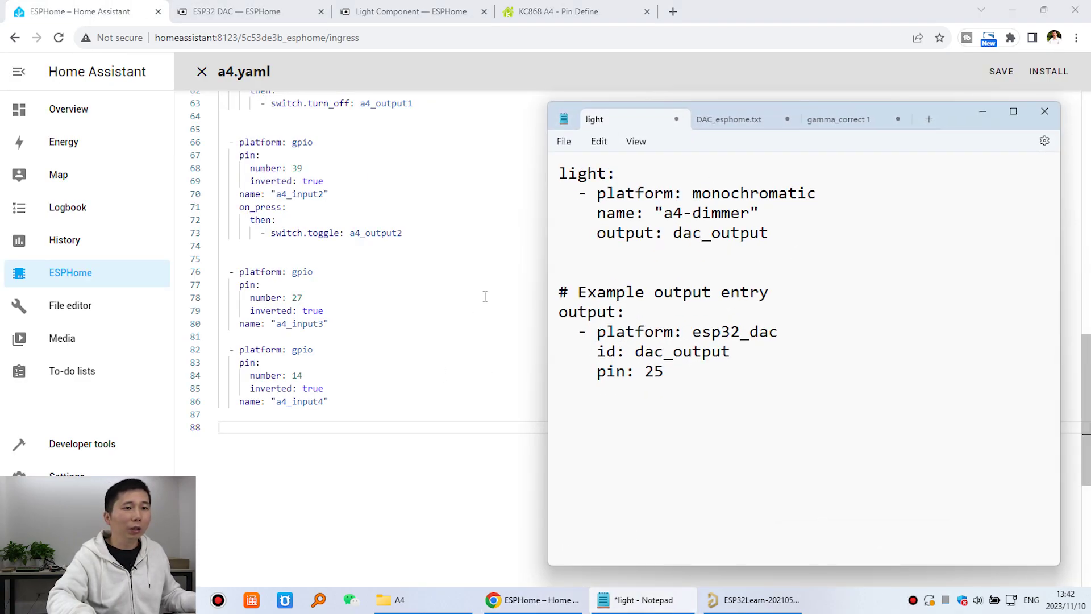
drag(784, 237, 519, 164)
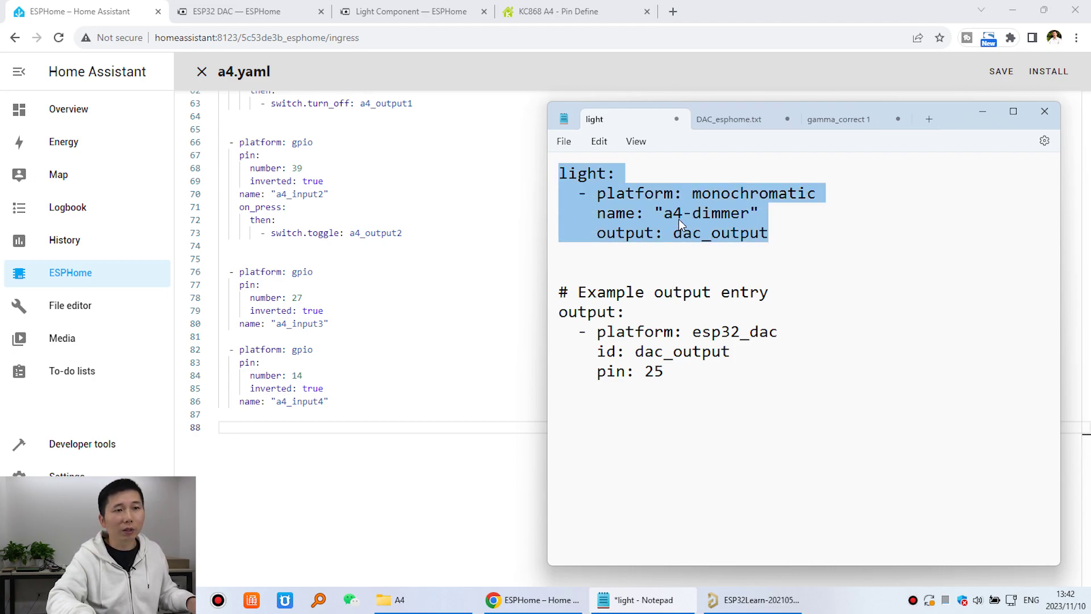
drag(691, 376, 544, 296)
drag(686, 370, 540, 317)
key(ctrl+c)
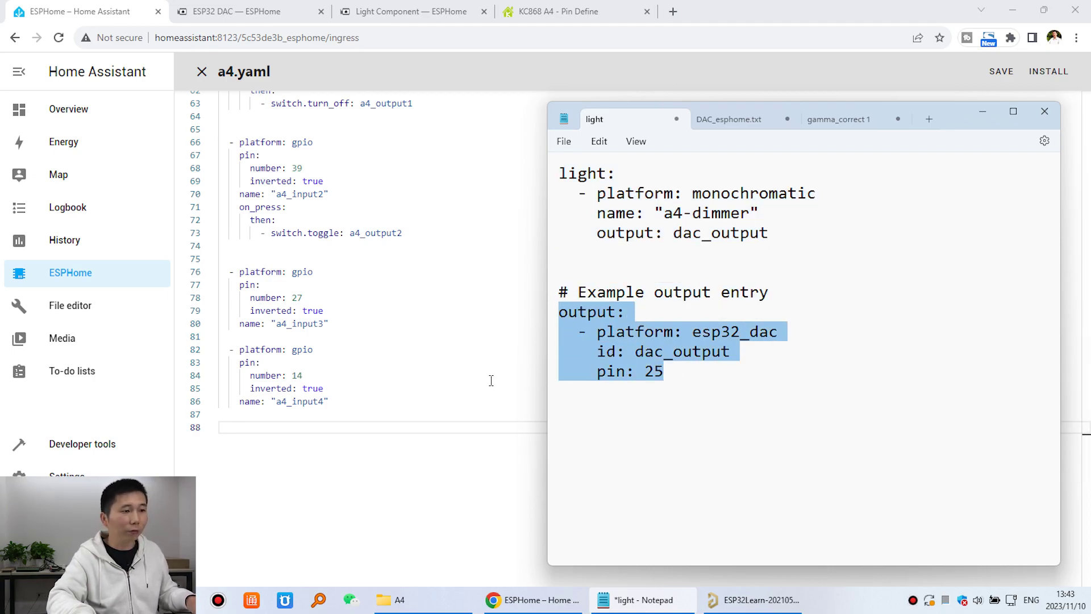
click(228, 427)
key(ctrl+v)
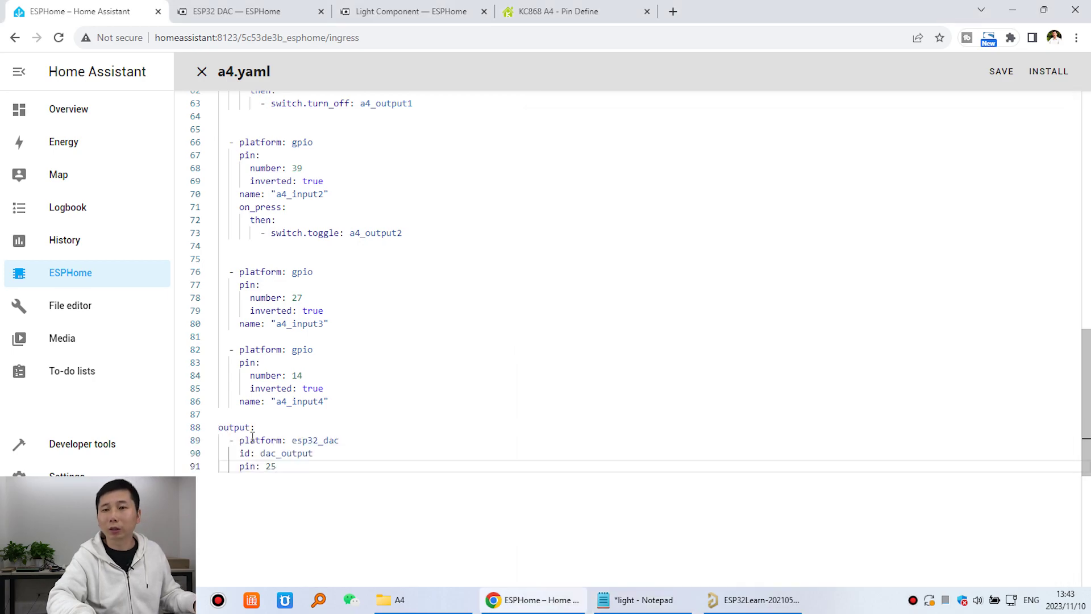
- Check the new output block's platform and pin against the DAC1 entry in the KC868-A4 pin definition thread
scroll(303, 474, down, 1)
drag(262, 393, 341, 407)
mouse_move(337, 407)
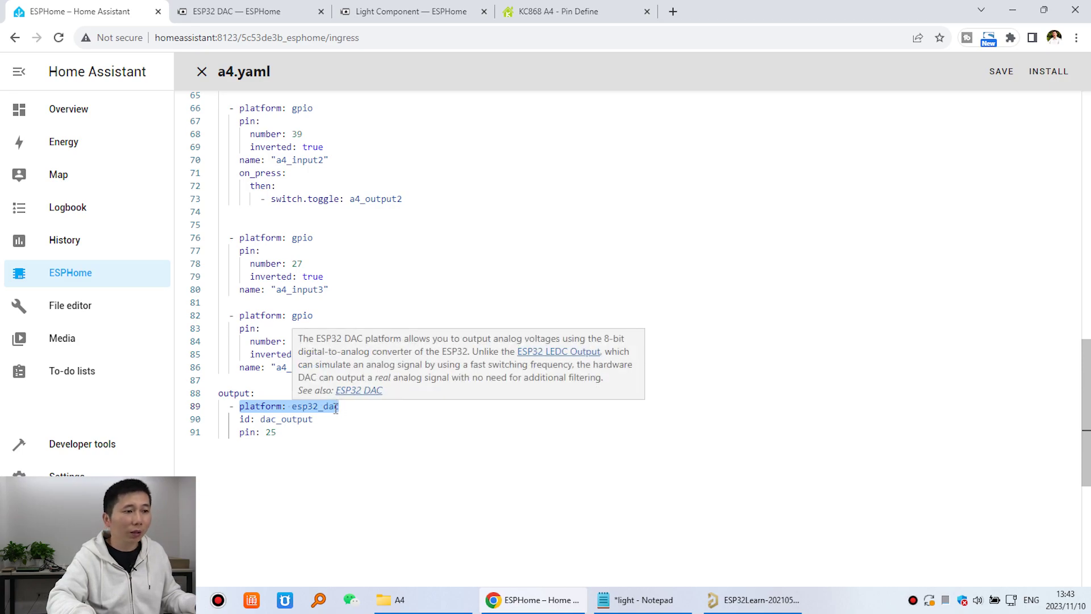
click(276, 433)
drag(277, 433, 242, 436)
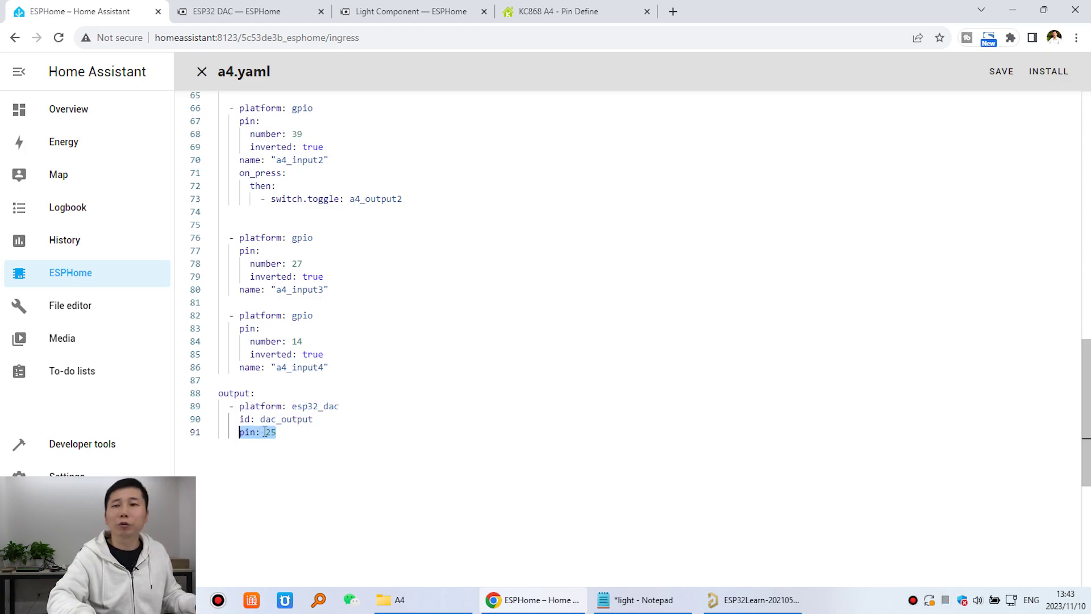
click(583, 12)
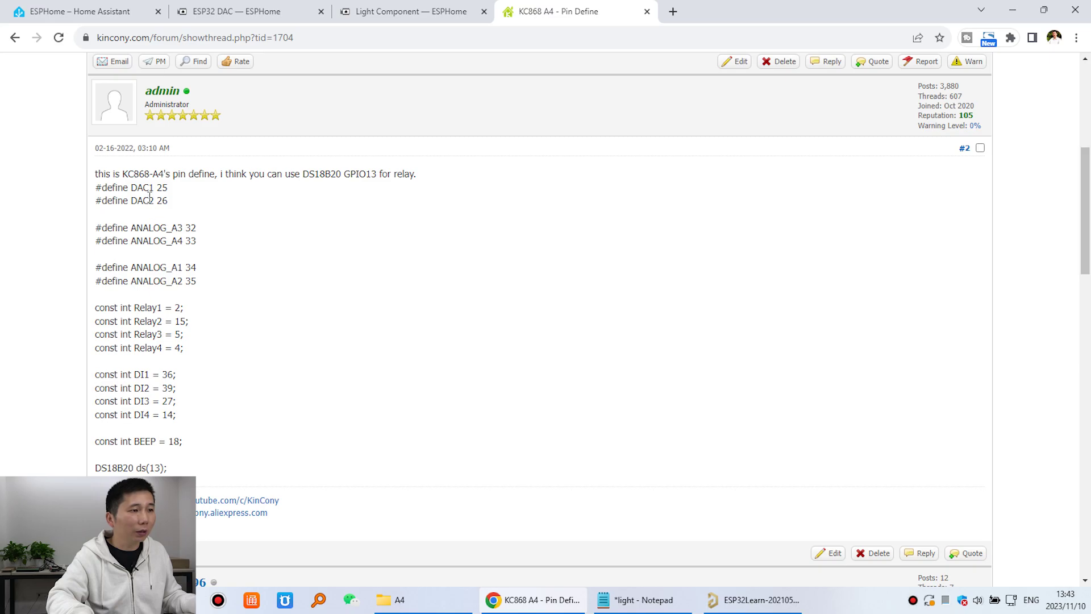
drag(168, 189, 98, 189)
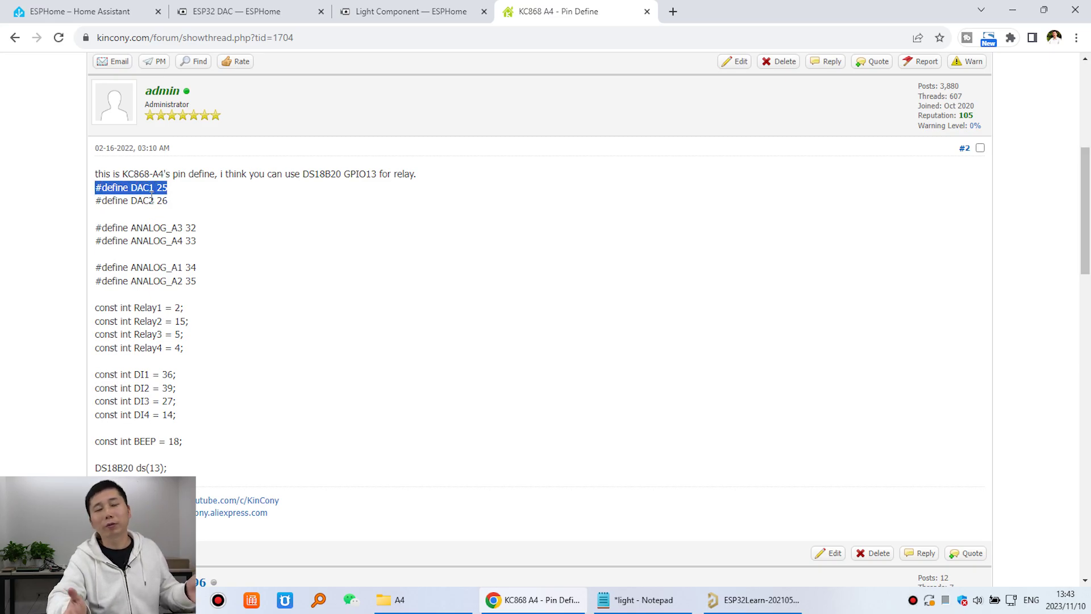
- Switch to Altium Designer and examine the ESP32's DAC pins in the ESP32Learn_last schematic
click(778, 602)
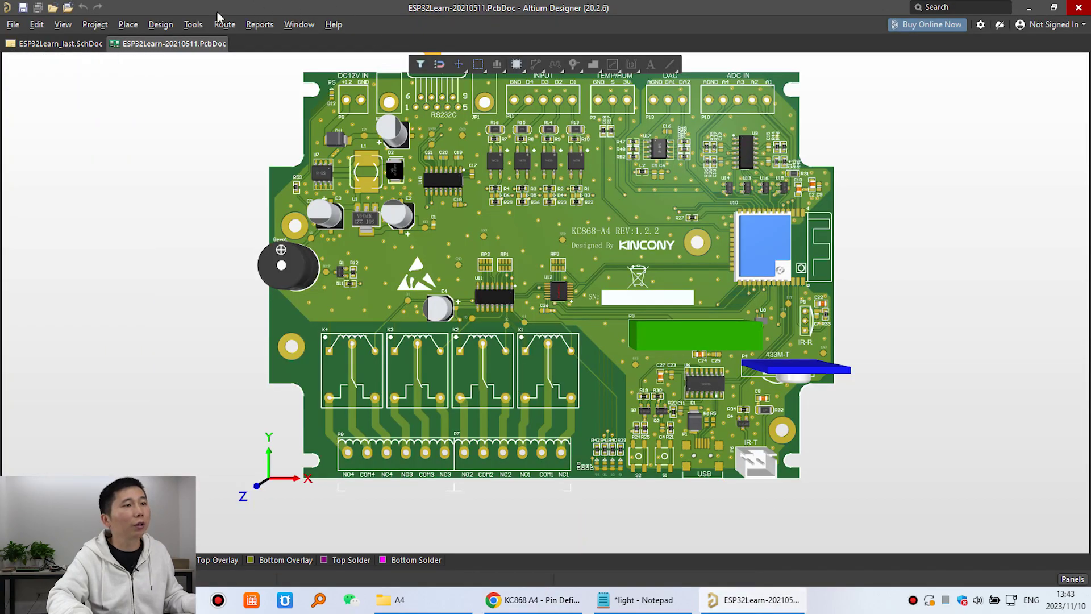
click(69, 44)
scroll(480, 242, down, 6)
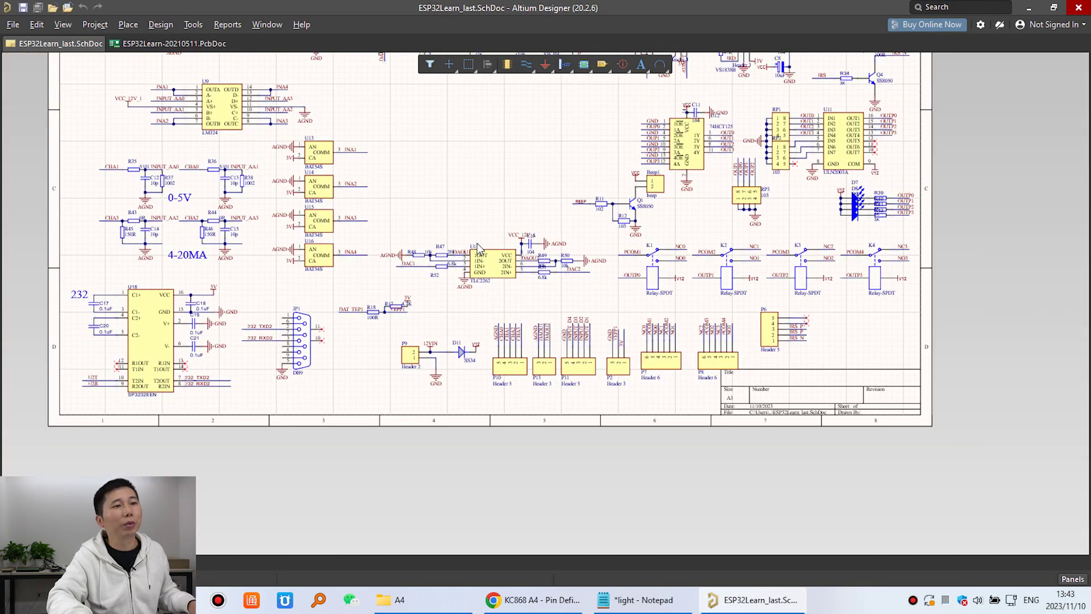
scroll(467, 250, up, 7)
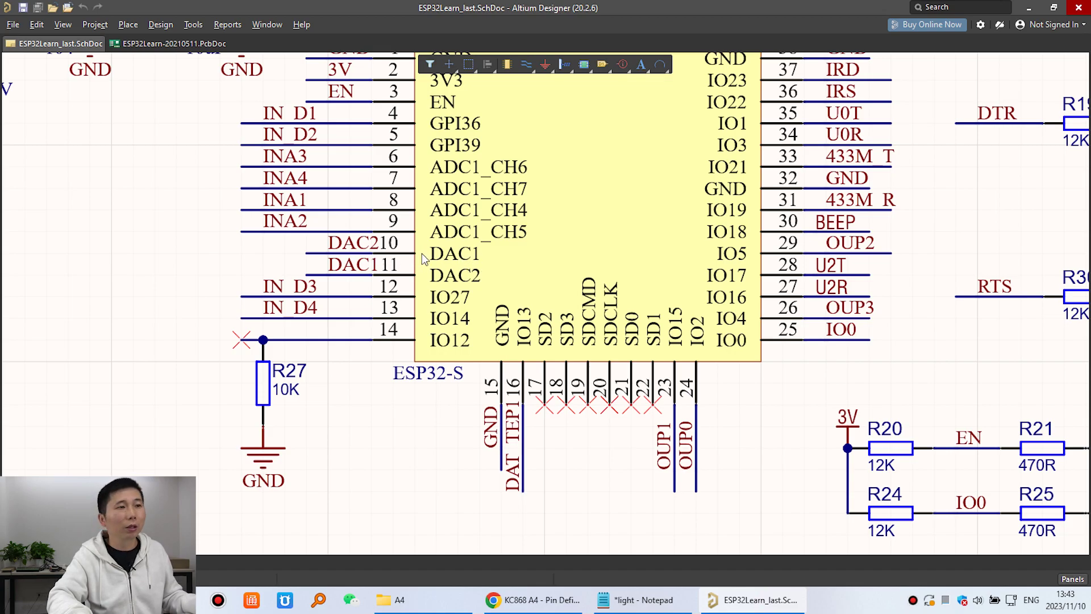
- Copy the monochromatic light block named "a4-dimmer" with output dac_output from Notepad into a4.yaml, one blank line below the output block
click(489, 597)
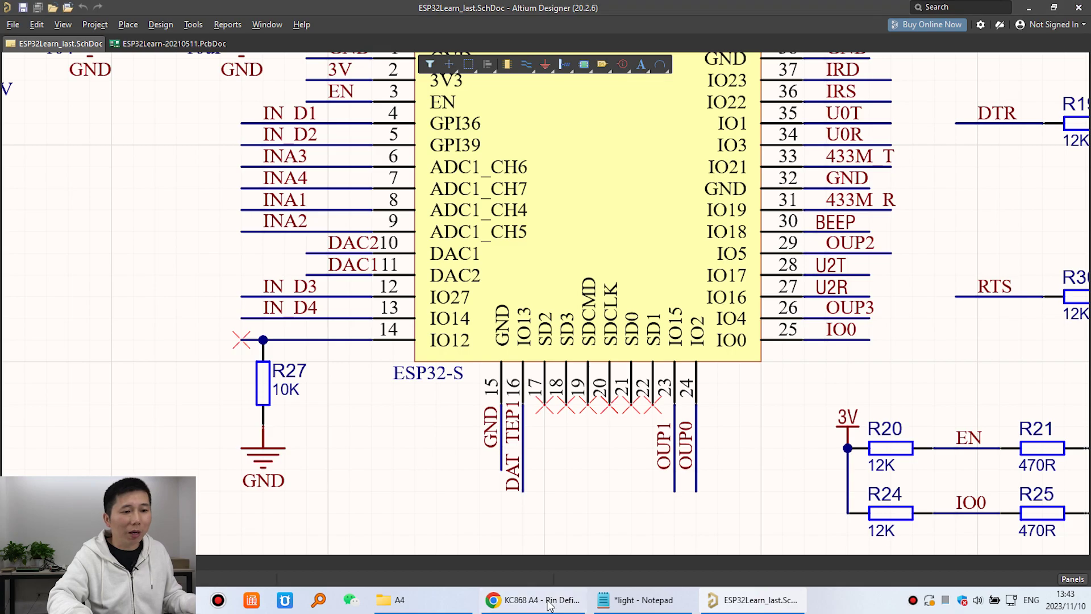
click(97, 13)
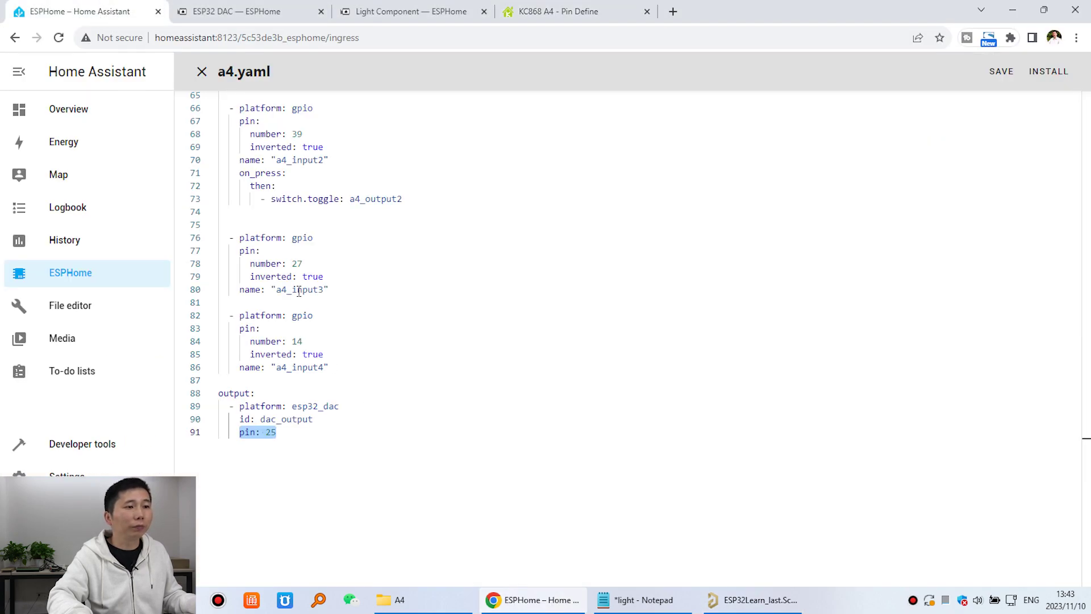
click(305, 441)
key(Return)
key(Return)
click(648, 600)
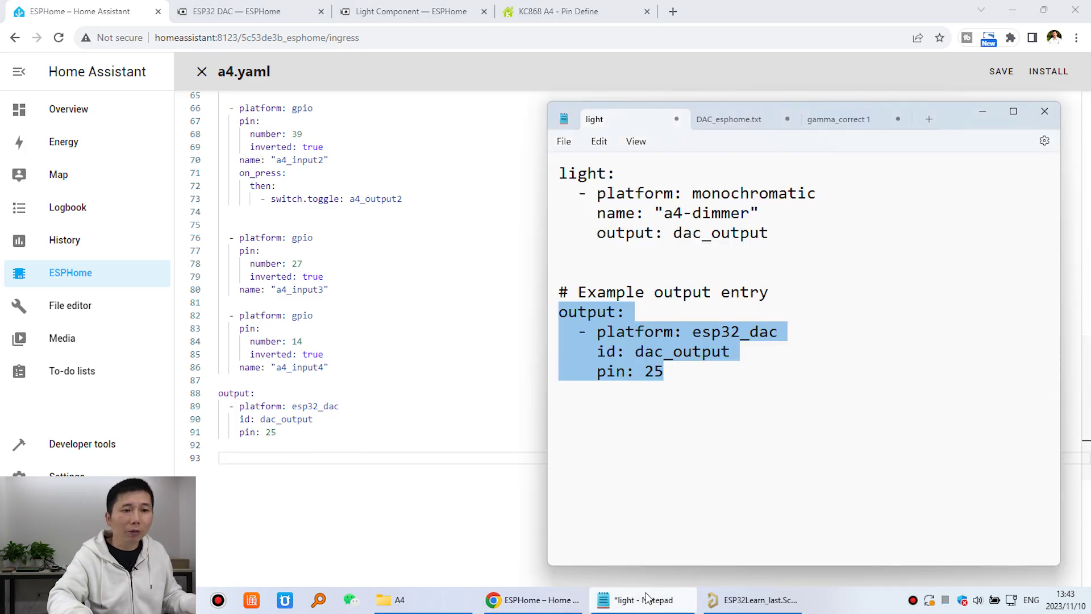
click(683, 233)
drag(630, 163, 554, 173)
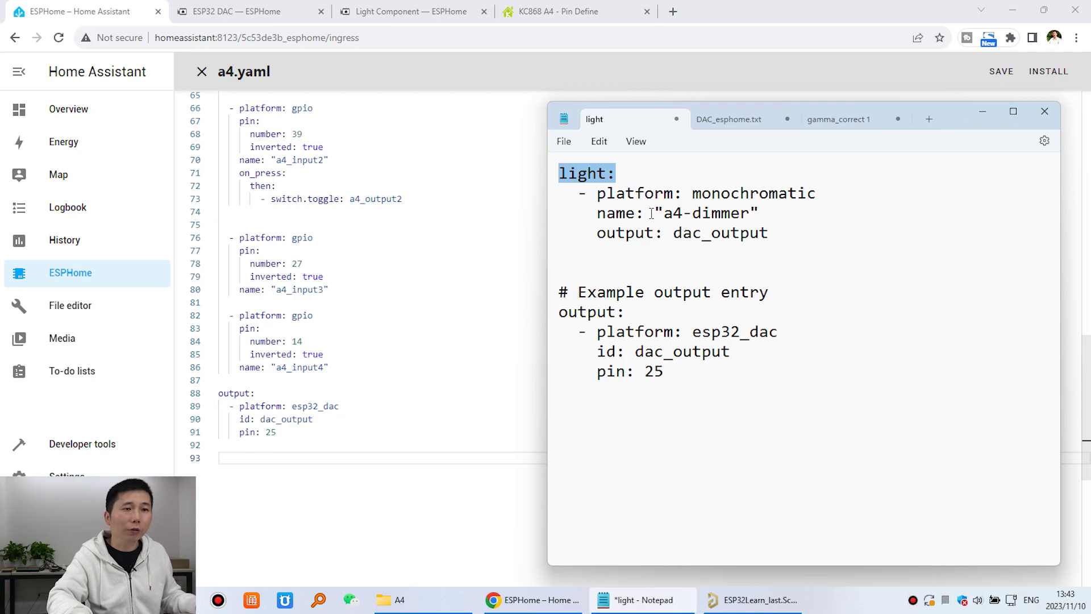
drag(772, 234, 558, 171)
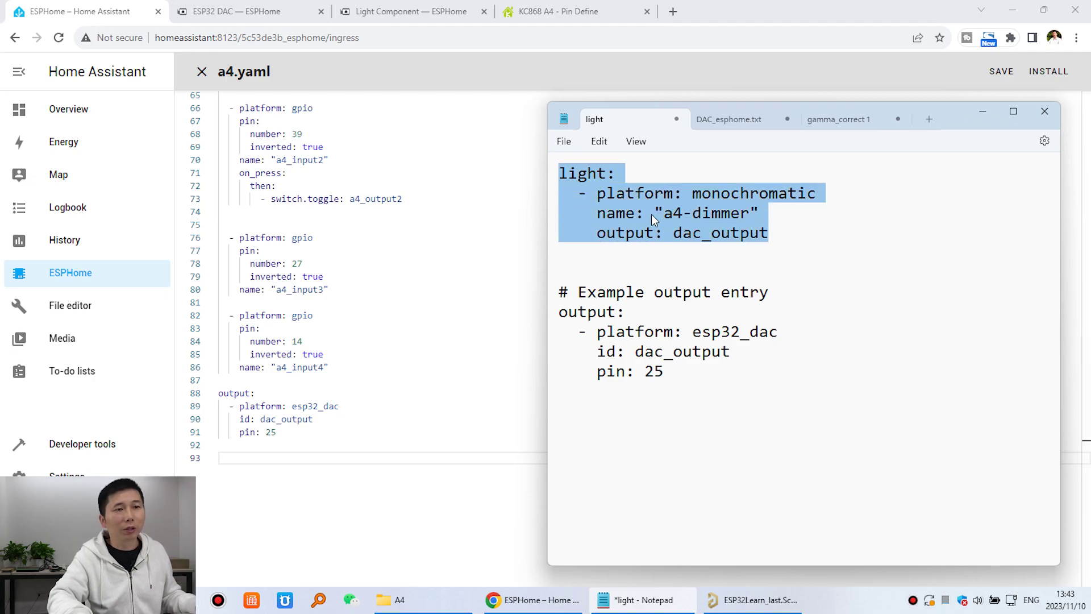
right_click(651, 214)
click(690, 285)
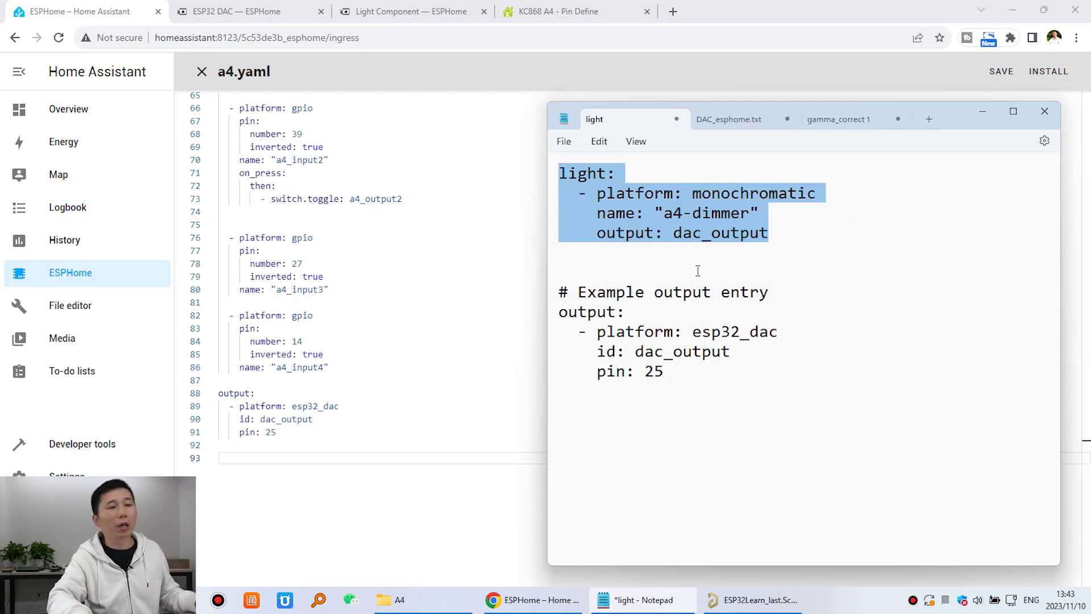
click(236, 458)
key(ctrl+v)
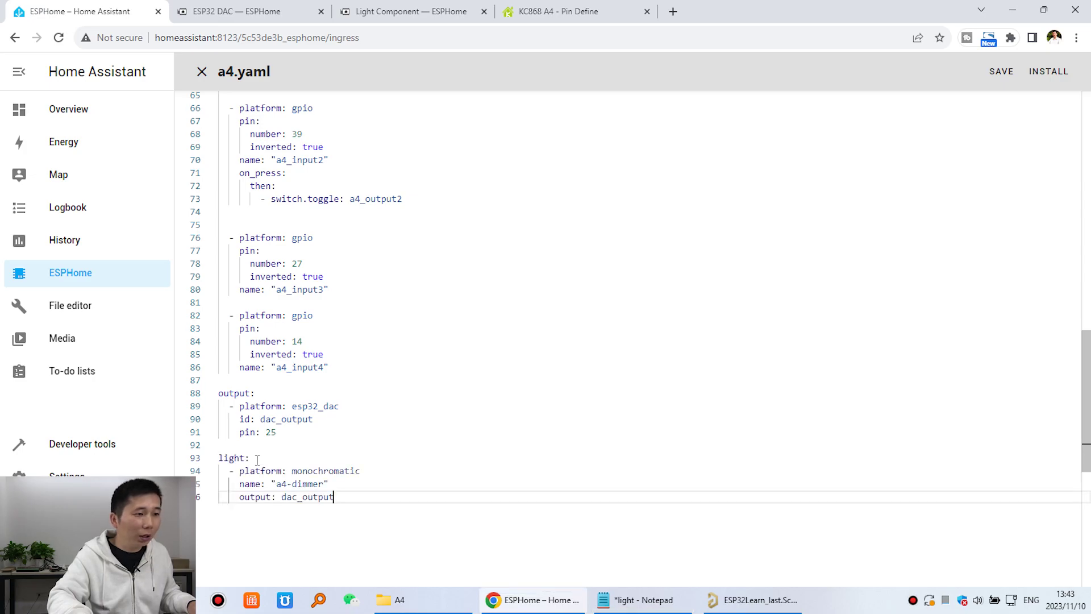
- Examine the Light Component documentation for the base light configuration and its platform setting
drag(291, 471, 361, 471)
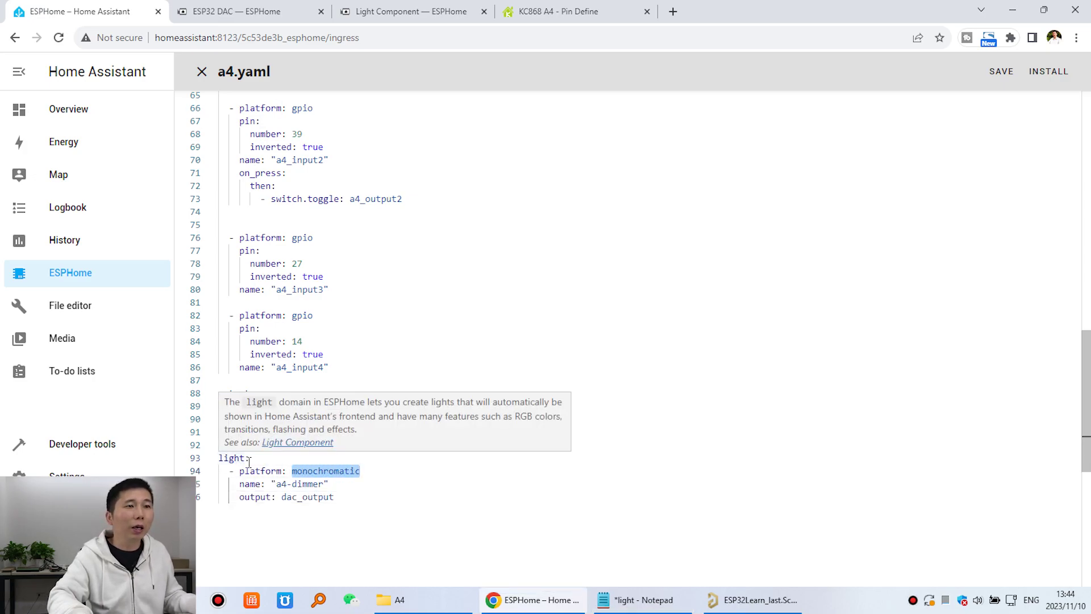
click(395, 13)
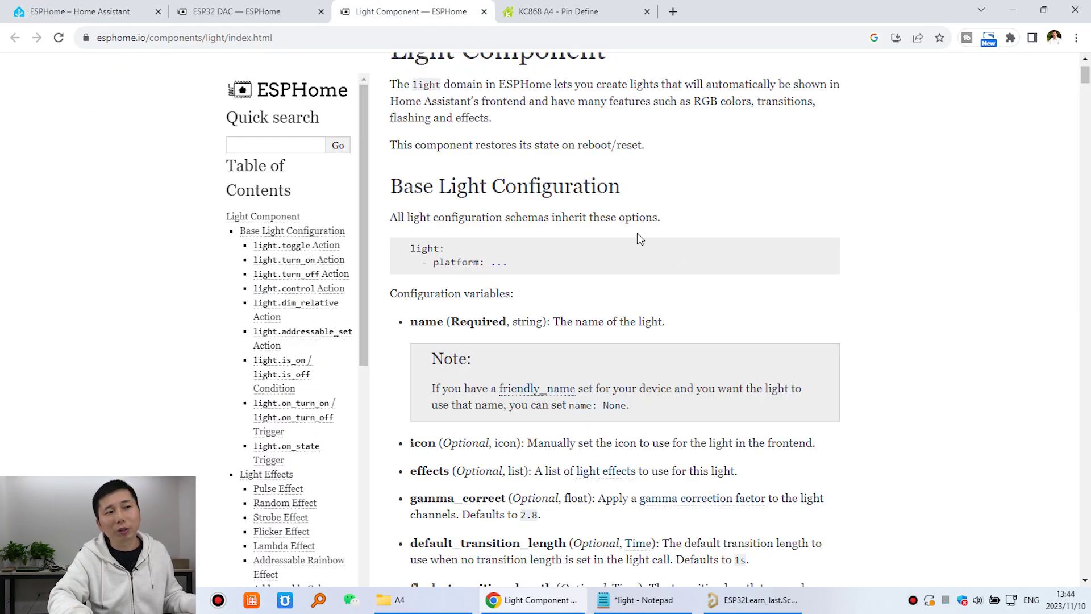
scroll(628, 190, up, 1)
drag(391, 117, 606, 118)
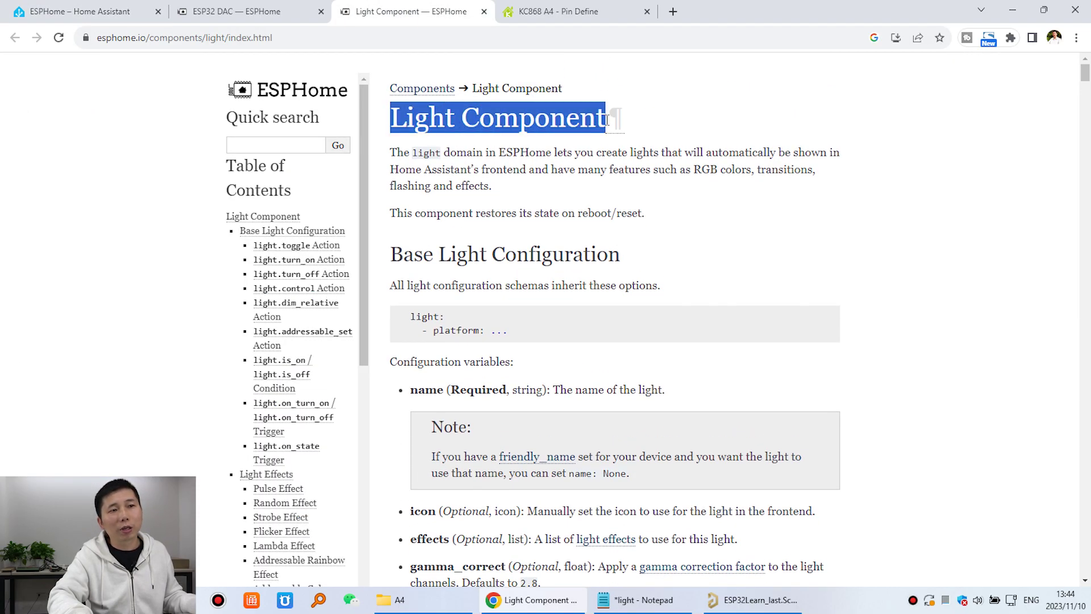
scroll(710, 258, down, 4)
scroll(711, 258, down, 9)
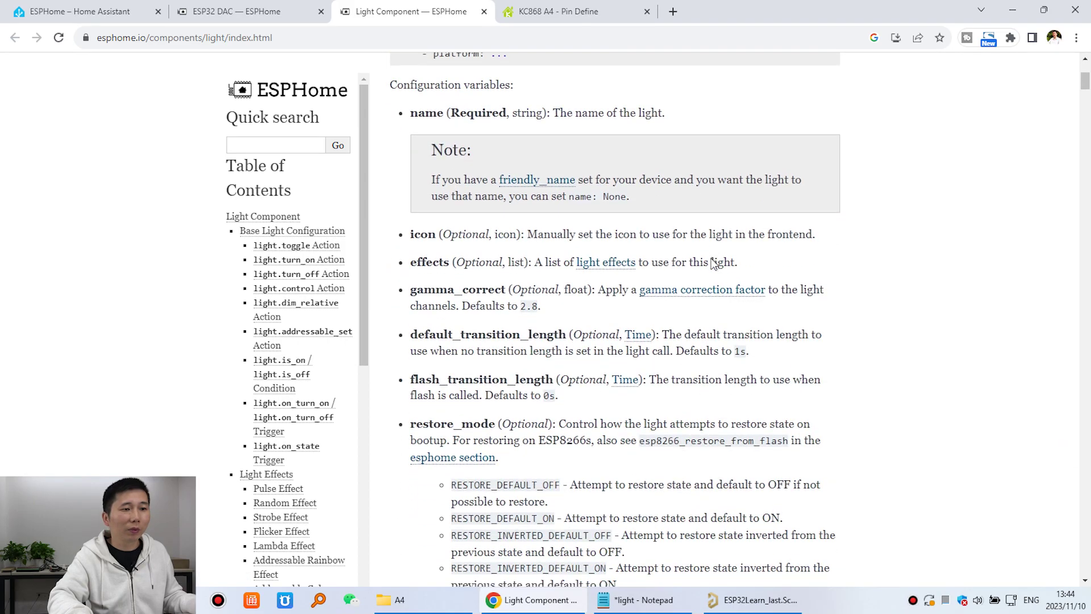
scroll(693, 339, down, 7)
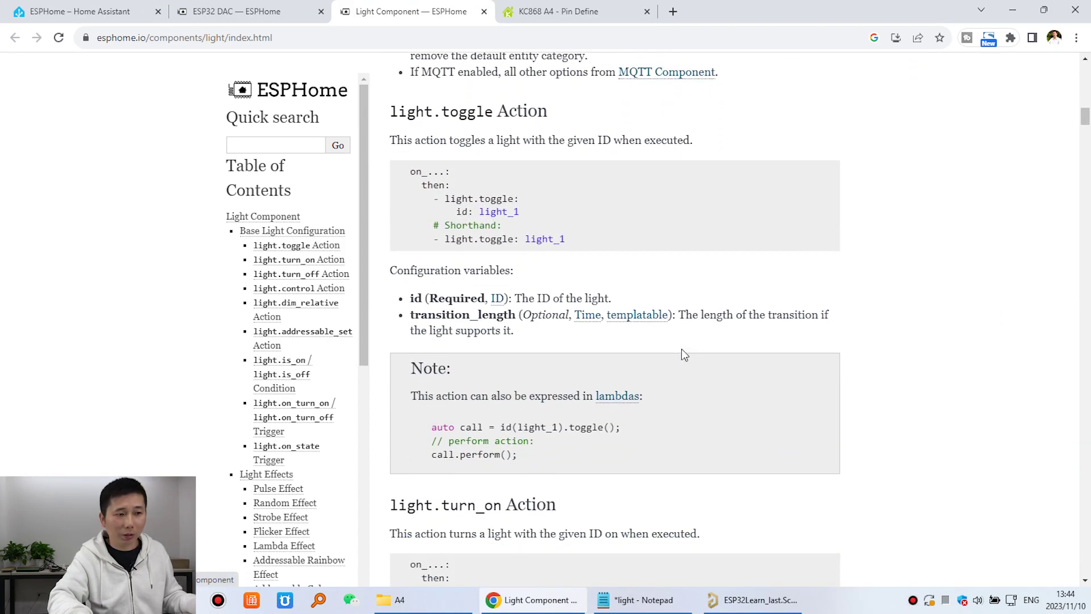
scroll(682, 353, up, 17)
scroll(458, 316, up, 5)
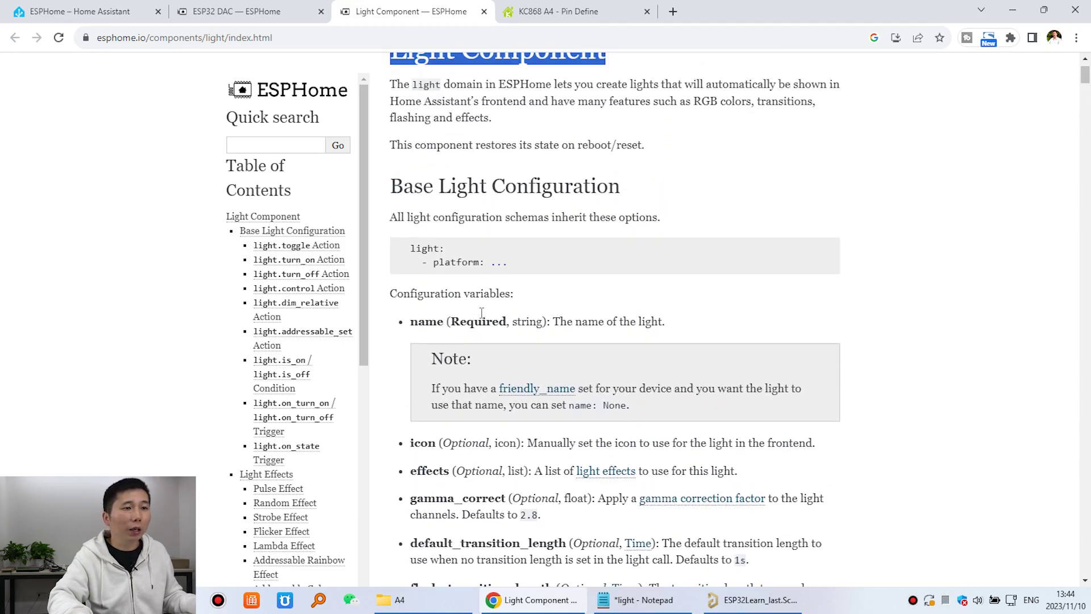
drag(411, 316, 511, 334)
click(479, 325)
drag(435, 330, 481, 331)
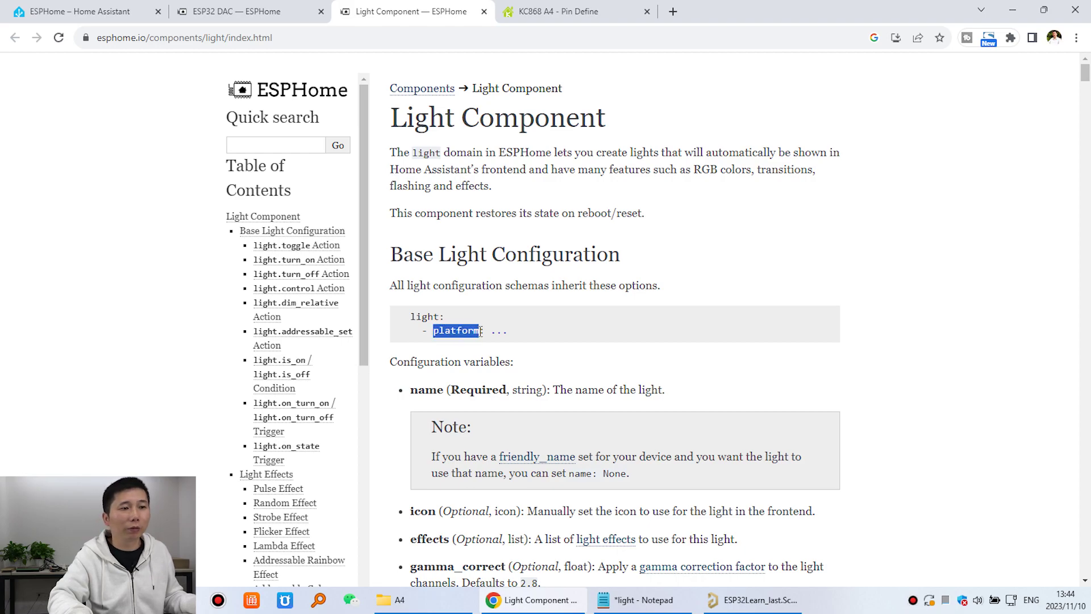
- Review the light block's name and its output ID reference in a4.yaml
click(94, 11)
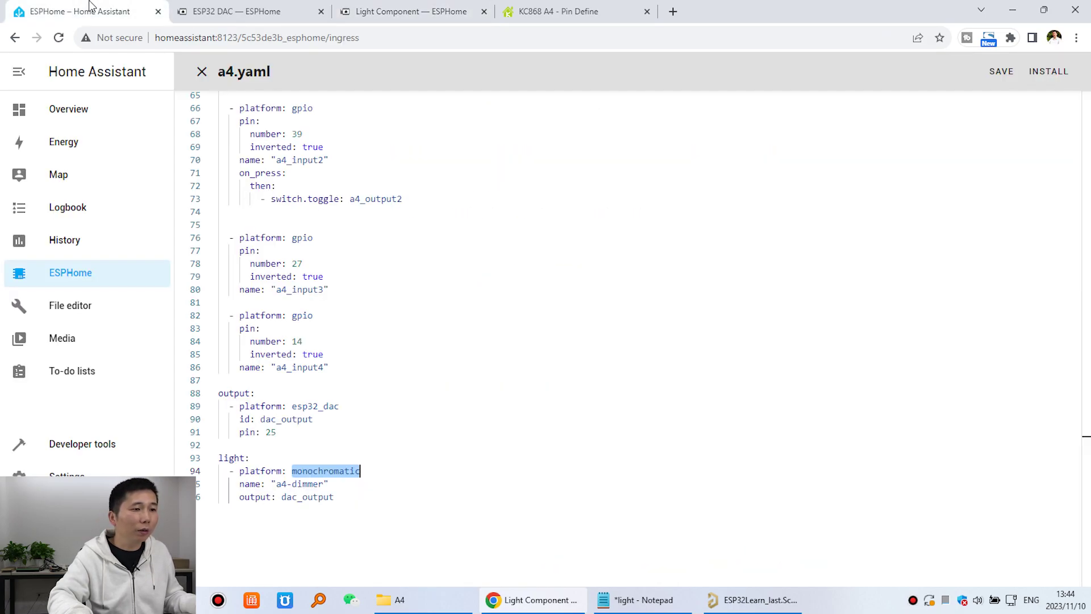
click(375, 457)
drag(275, 484, 315, 485)
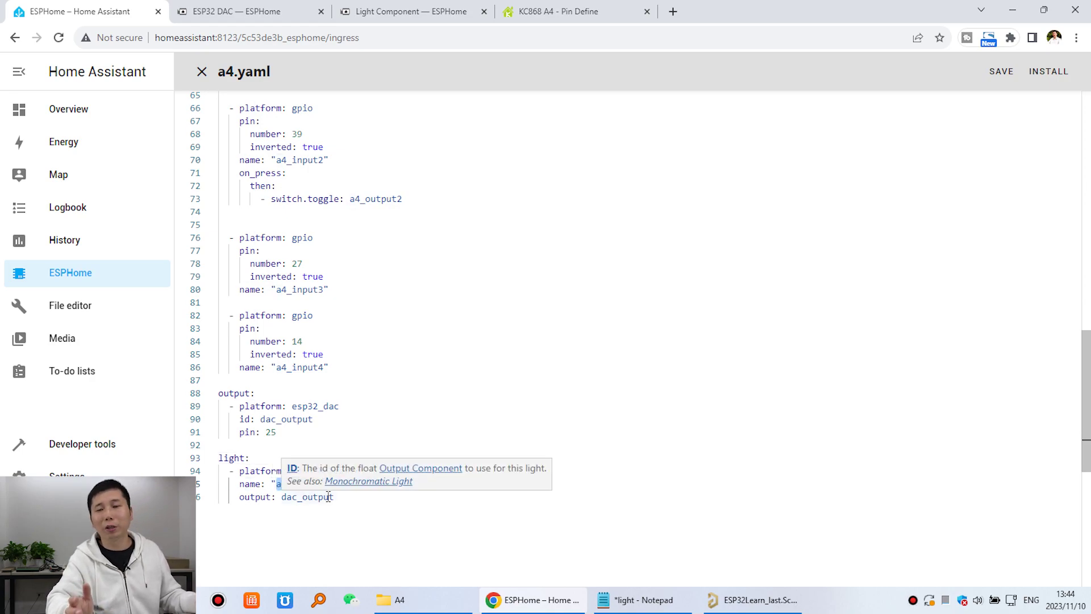
click(324, 498)
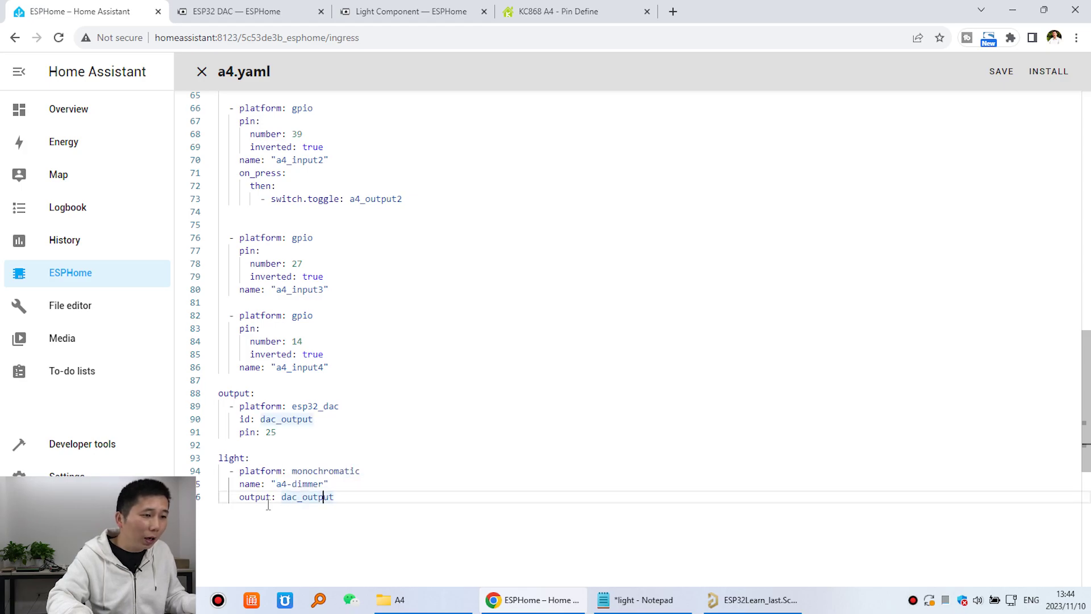
- Compare the light's output reference in a4.yaml with the DAC output's ID and check the pin setting
drag(283, 498, 335, 498)
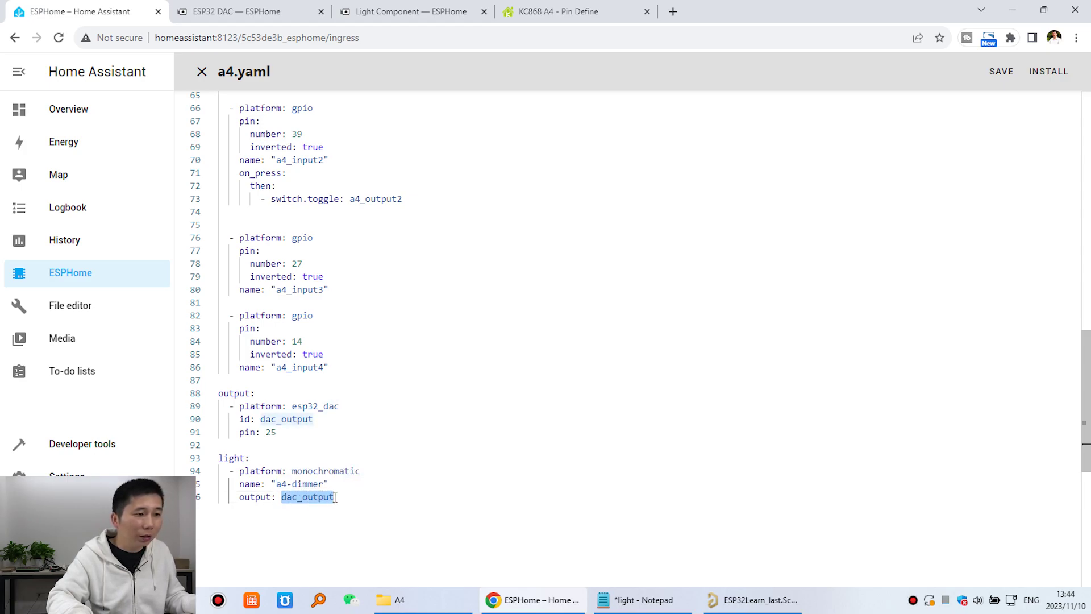
click(296, 419)
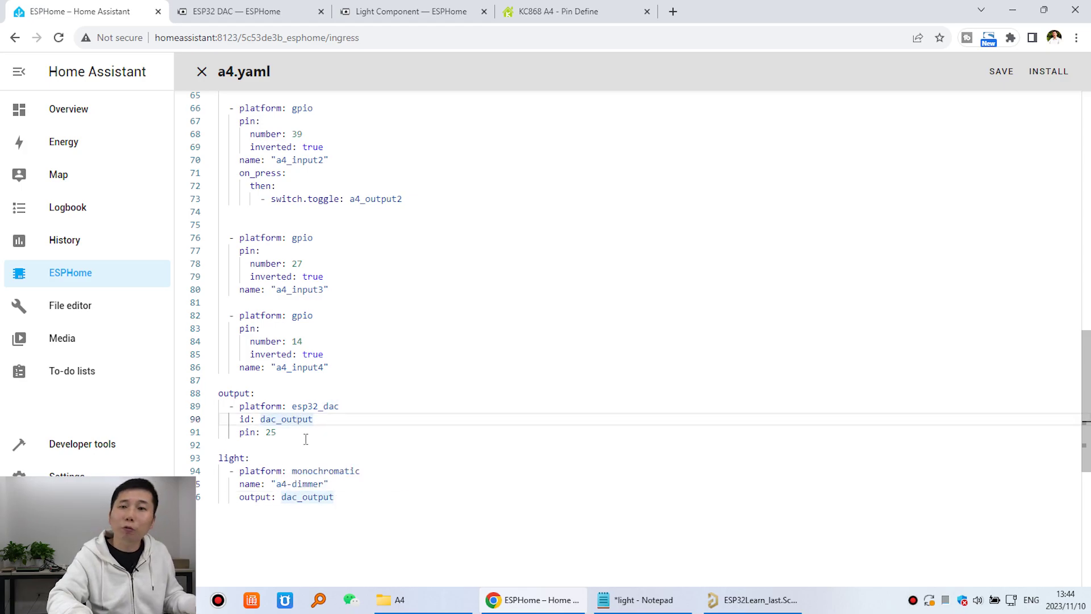
drag(288, 431, 313, 420)
click(287, 419)
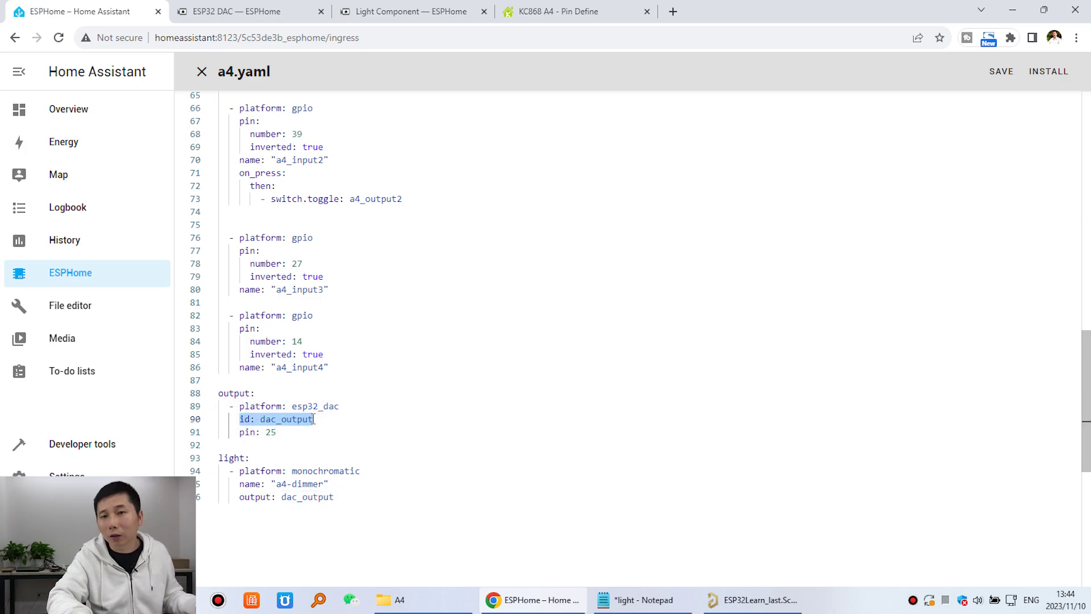
click(282, 497)
drag(282, 496, 336, 497)
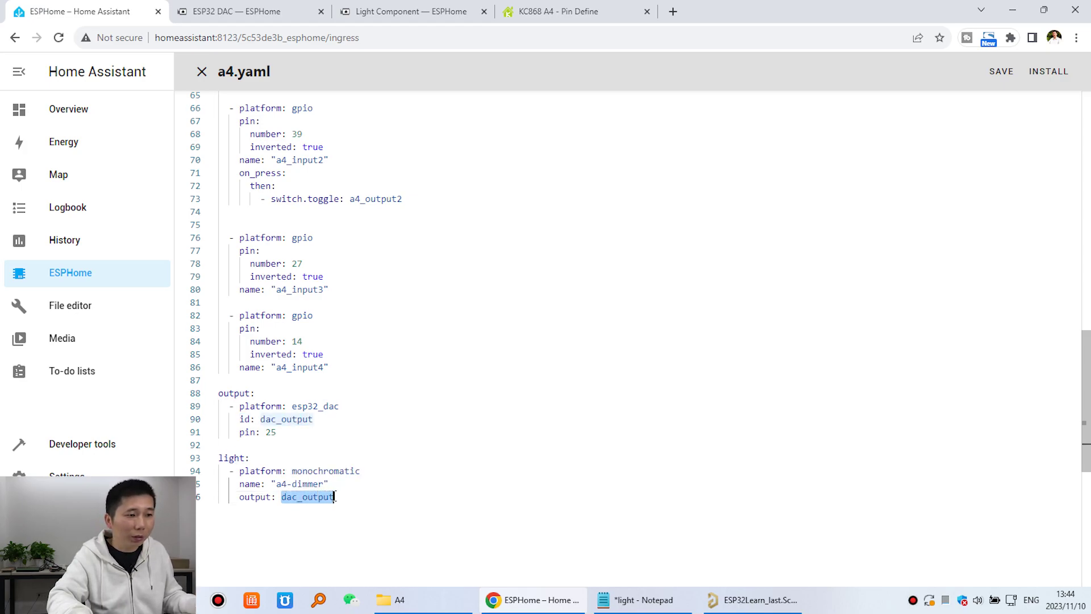
click(237, 398)
drag(260, 418, 313, 420)
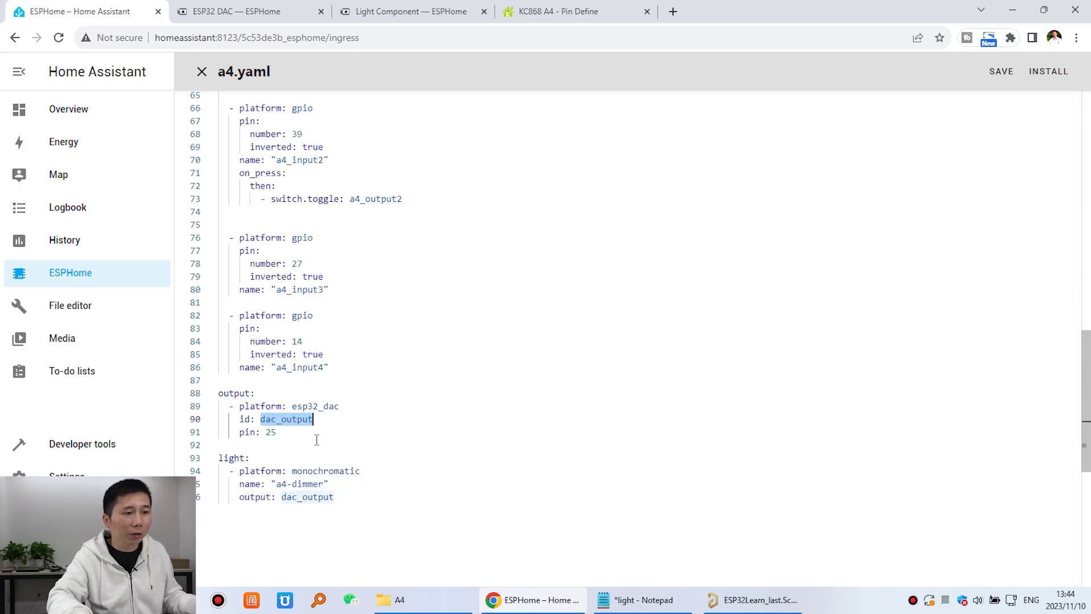
drag(283, 497, 334, 496)
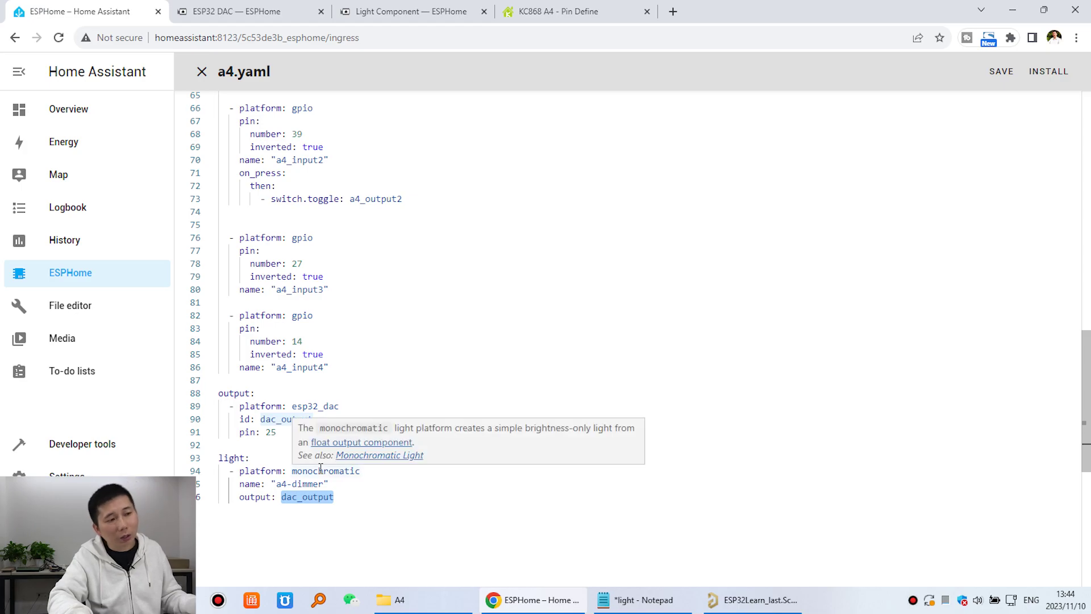
click(268, 431)
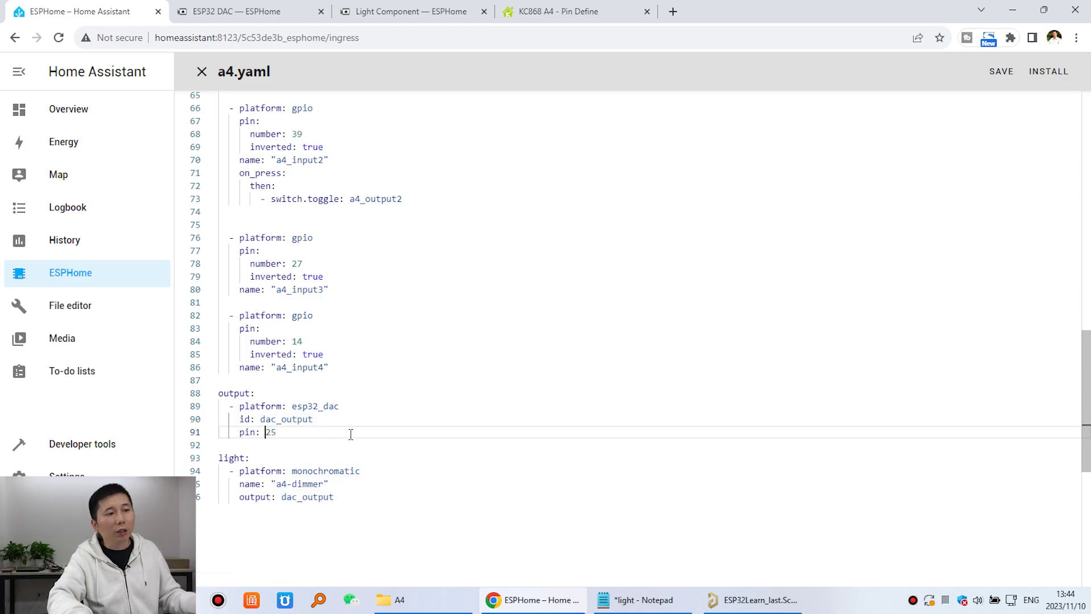
- Save a4.yaml, install it through the ESPHome Dashboard computer's USB Serial port /dev/ttyUSB0, and close the install log and the file
click(1001, 71)
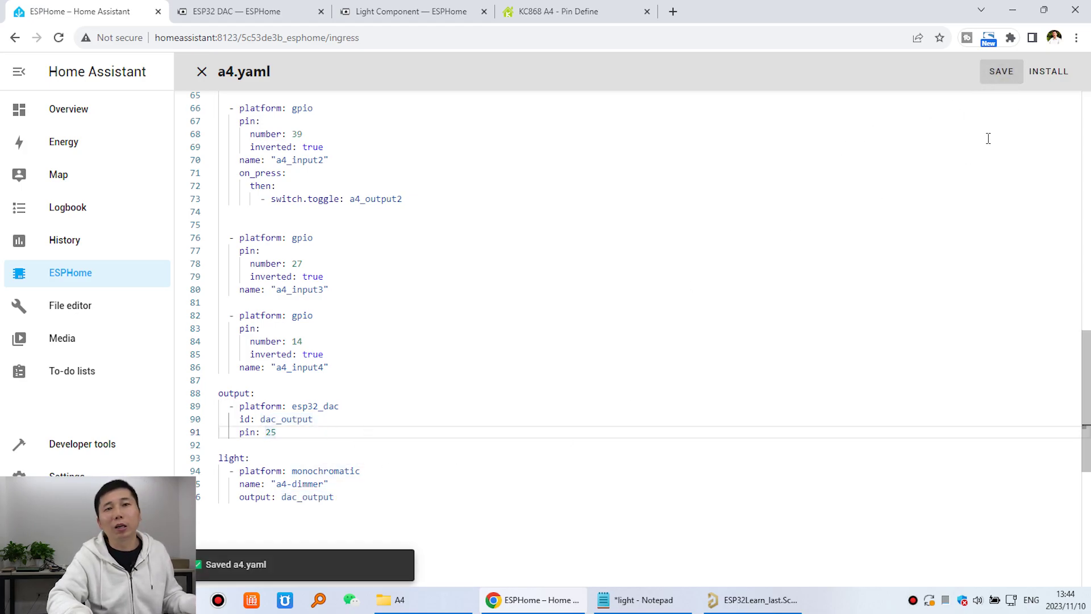
click(1052, 71)
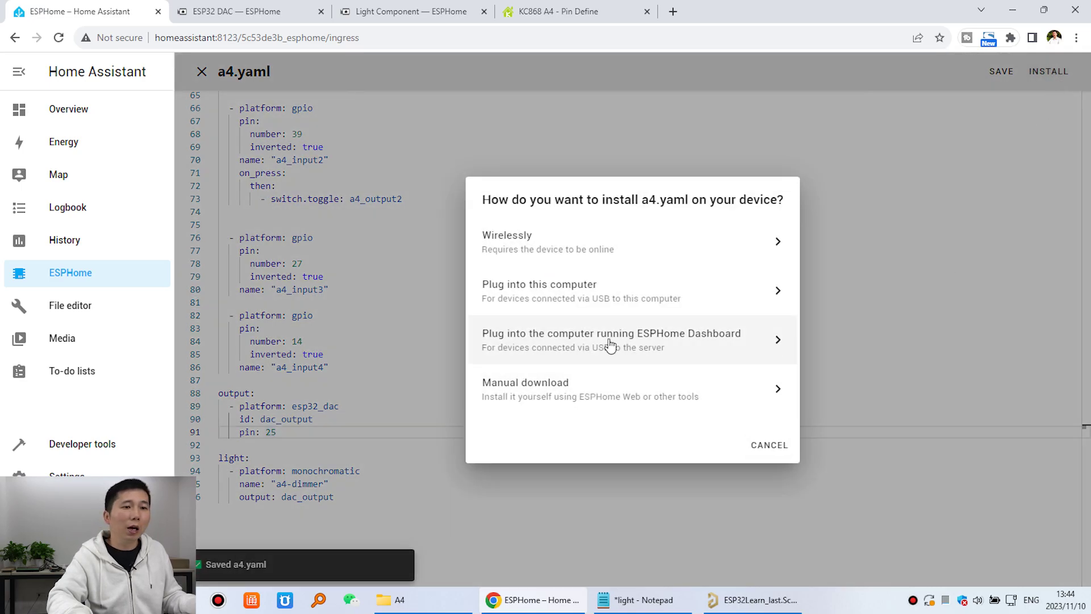
click(675, 344)
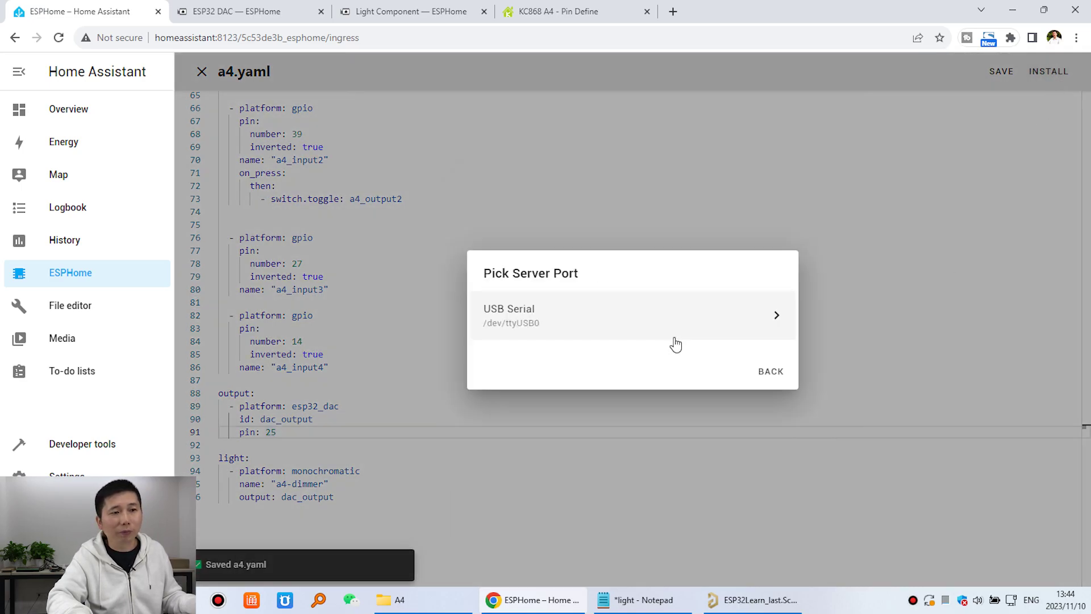
click(628, 312)
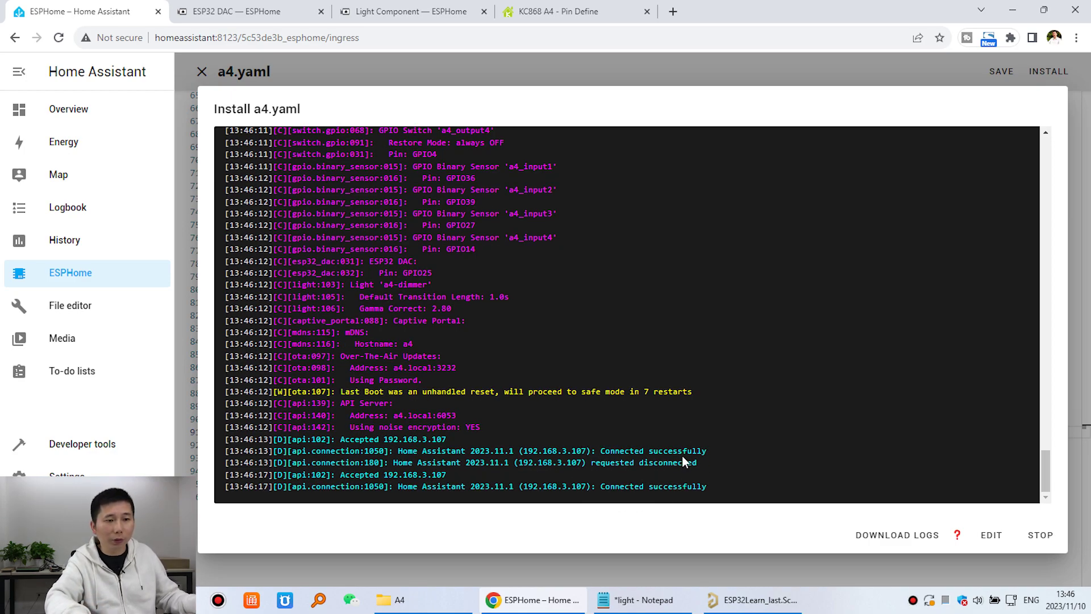
click(1041, 536)
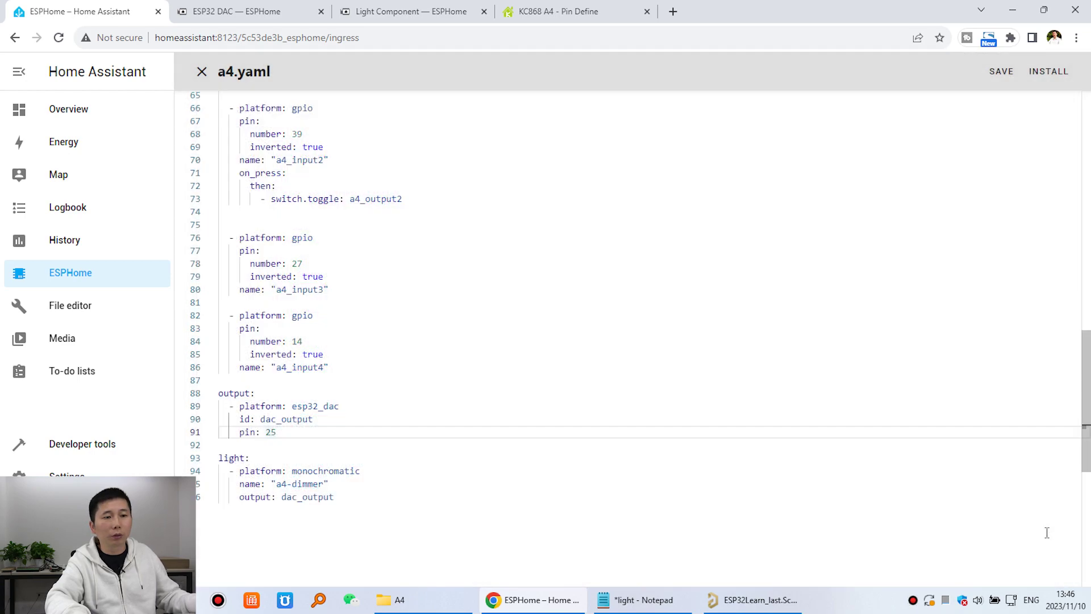
click(210, 72)
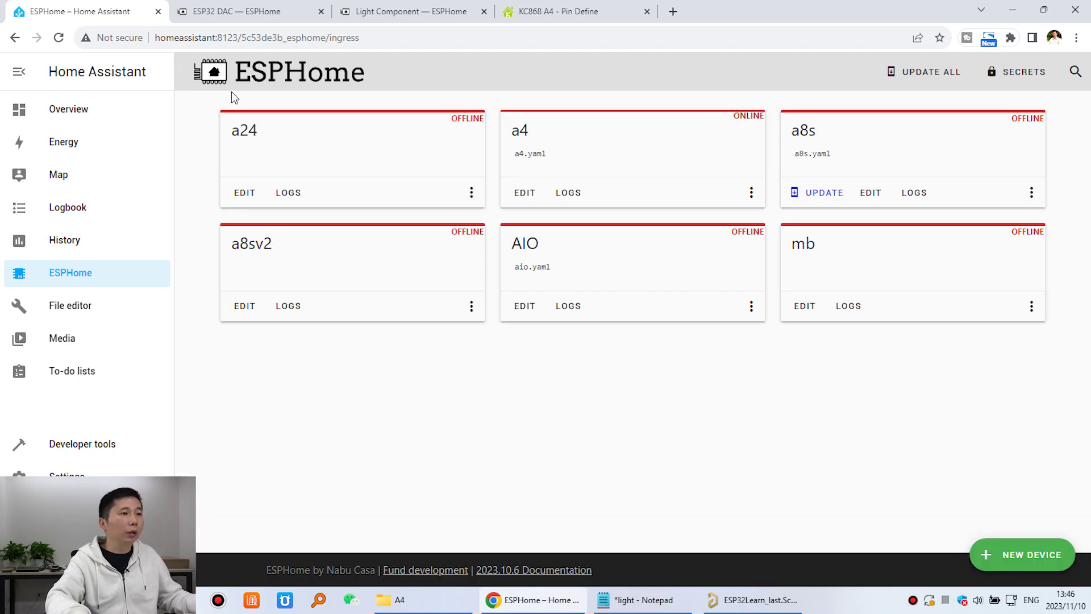
- On the A4 Board dashboard view, switch a4_output1 on and off, and do the same with all outputs together
click(87, 115)
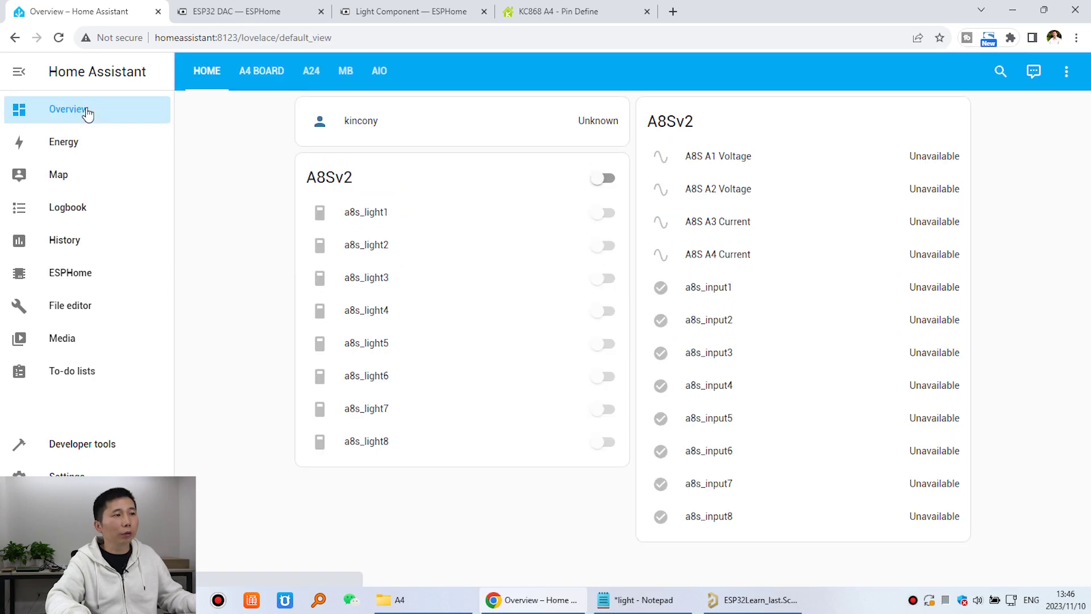
click(268, 74)
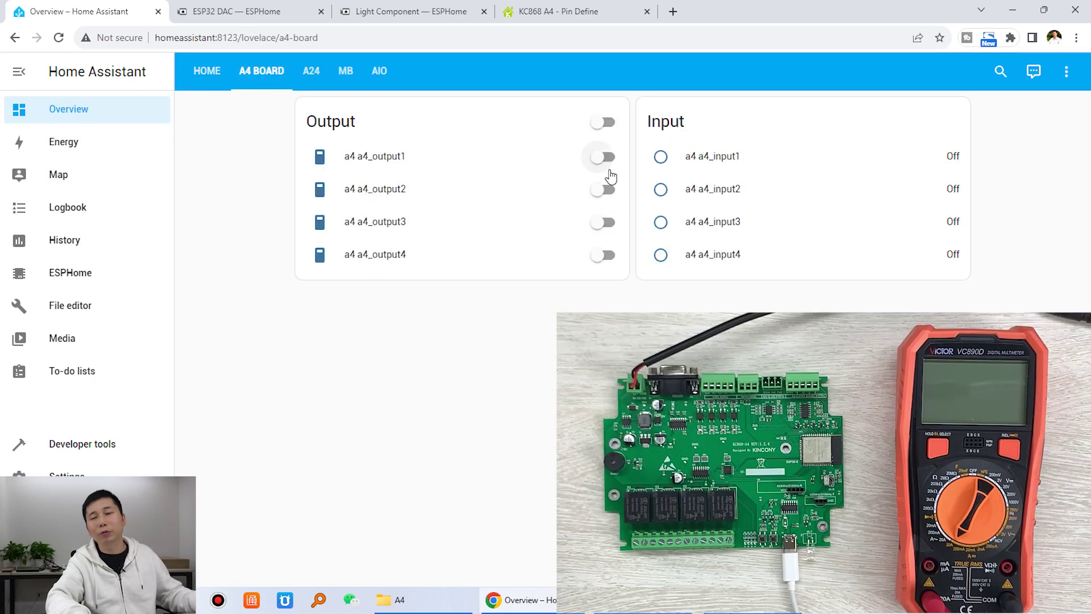
click(603, 157)
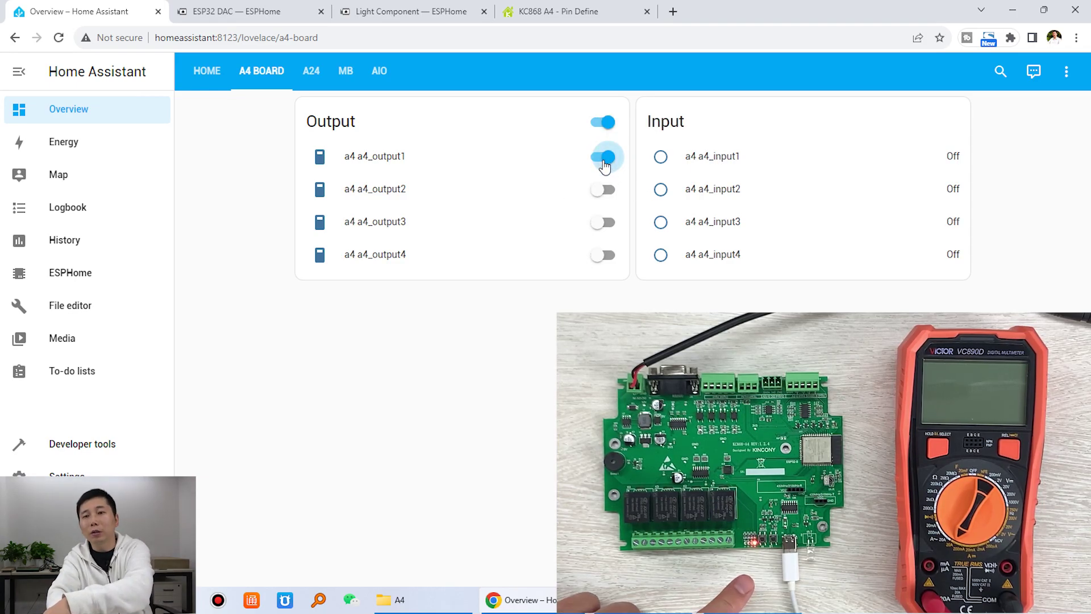
click(605, 162)
click(607, 126)
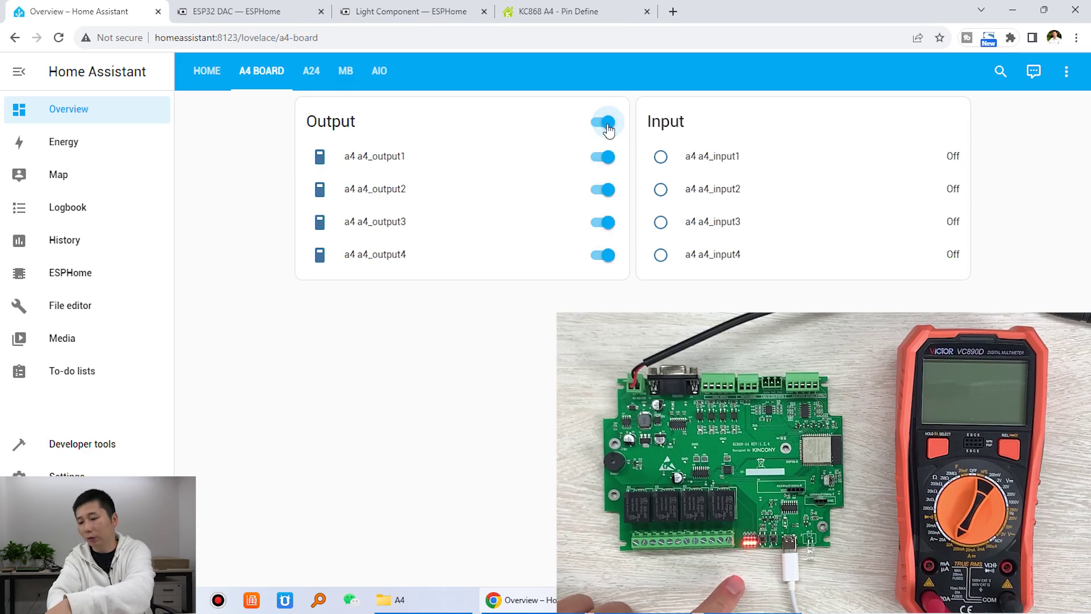
click(607, 126)
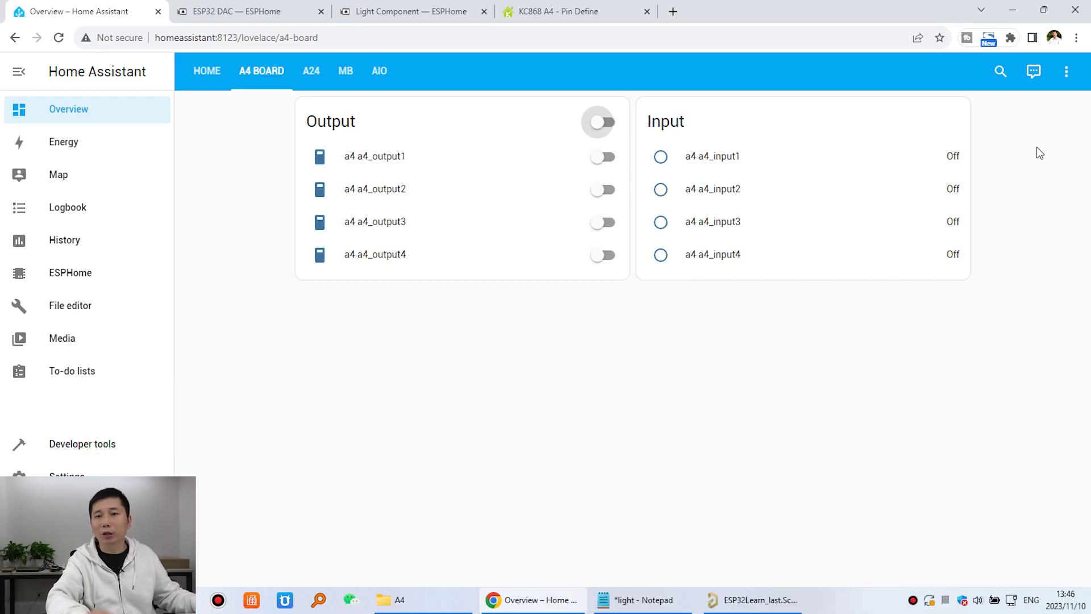
- Edit the A4 Board dashboard view and add an Entities card titled "Dimer"
click(1060, 81)
click(1064, 109)
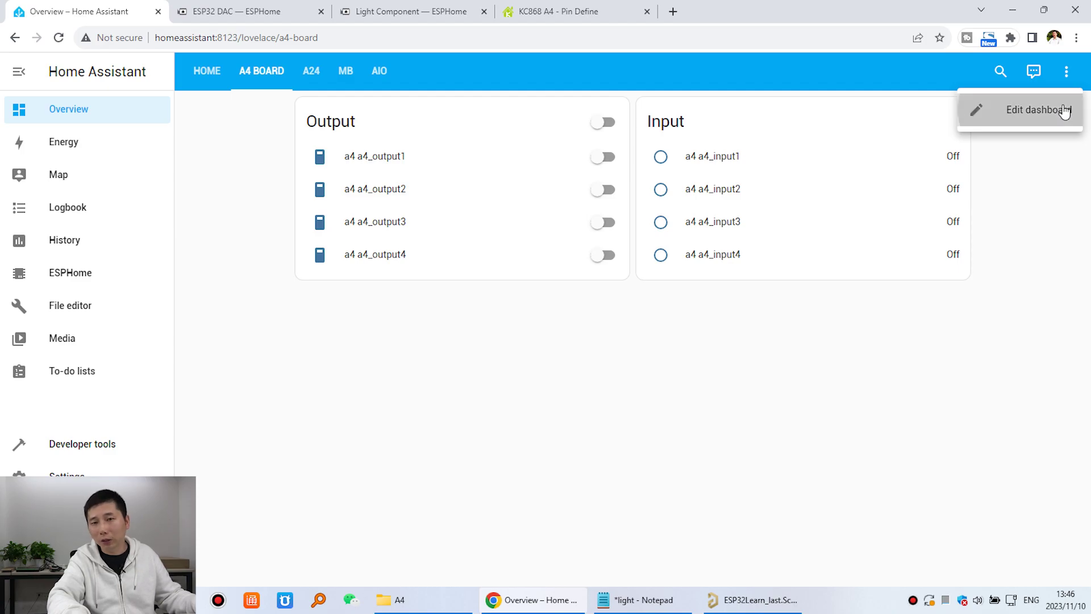
click(1062, 556)
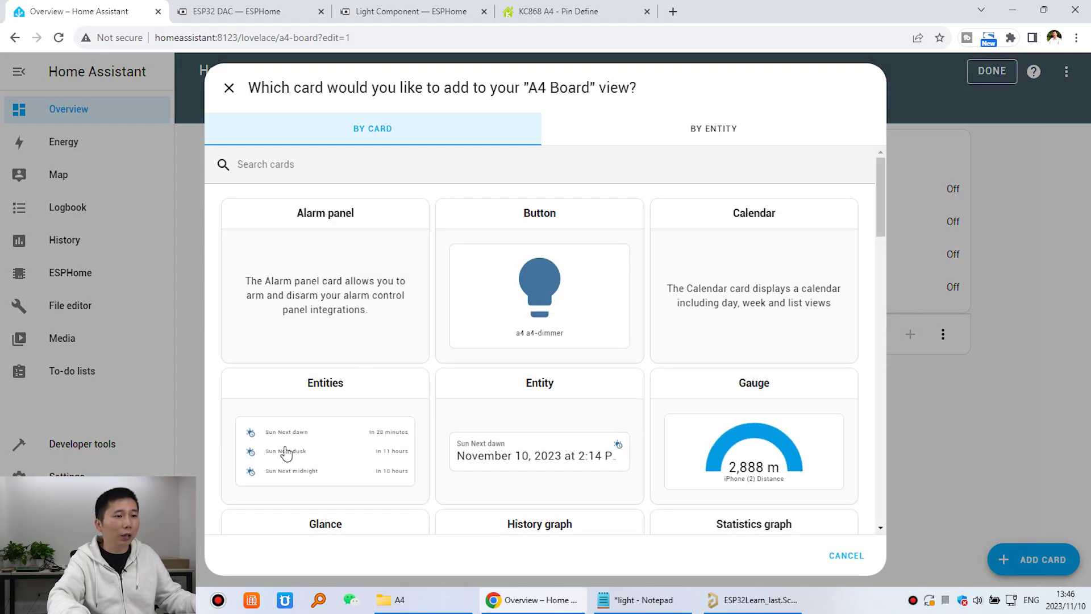
click(349, 455)
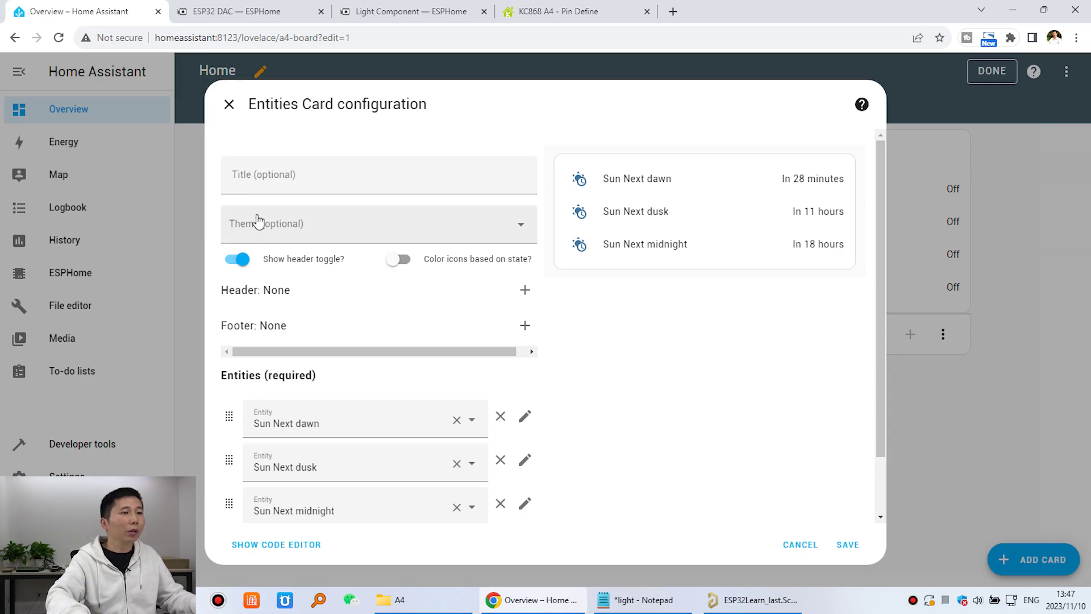
click(263, 177)
text(Dimer)
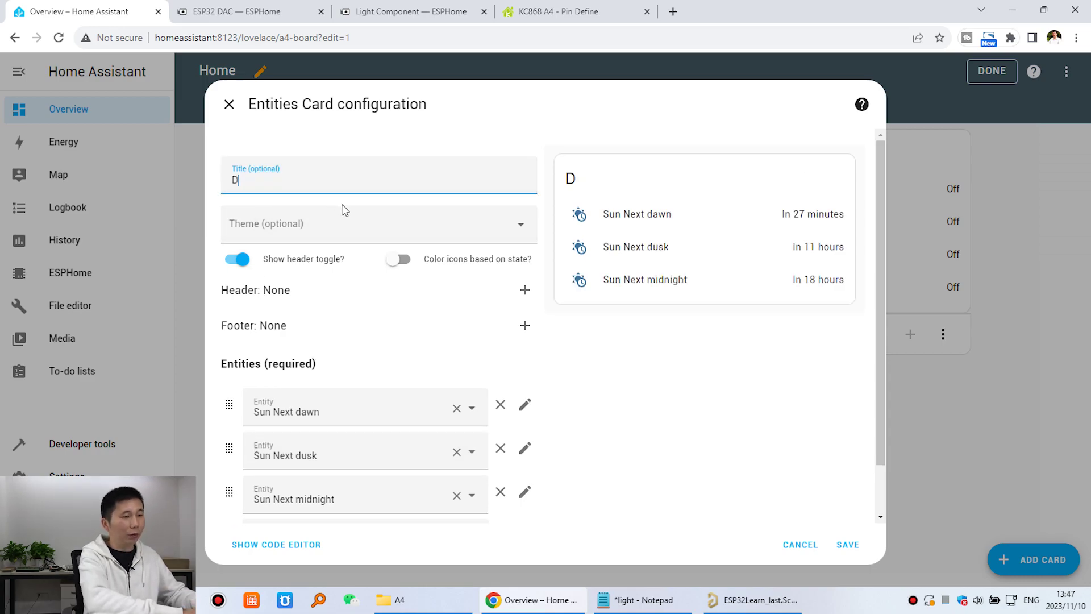
- Remove all the suggested sun entities from the Dimer card
click(440, 453)
click(457, 452)
click(456, 452)
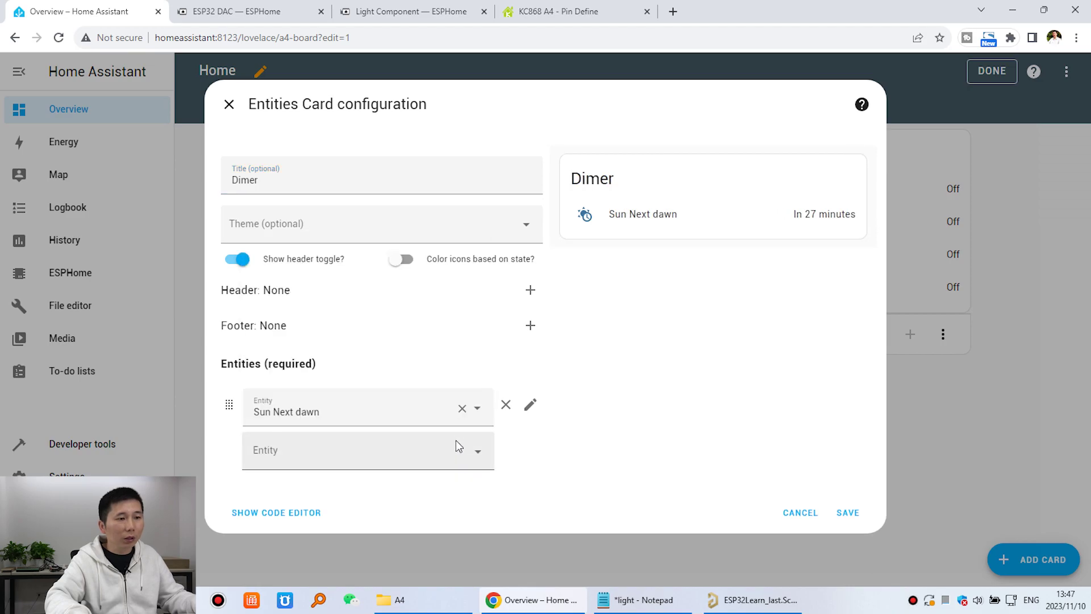
click(462, 408)
- Add the a4 a4-dimmer light entity to the Dimer card, save the card and finish editing the dashboard
click(348, 412)
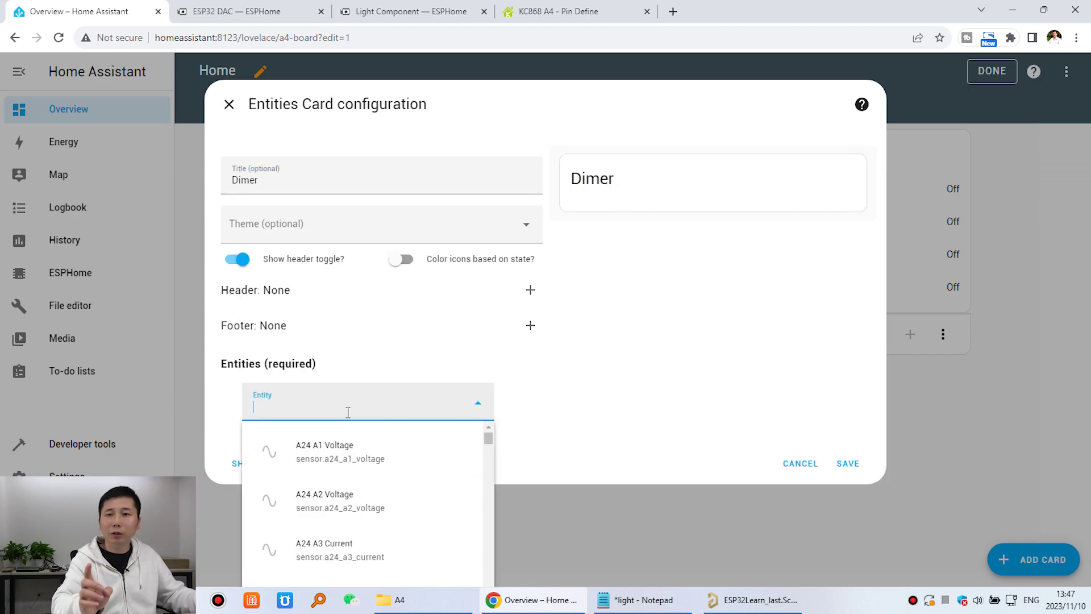
text(a4-)
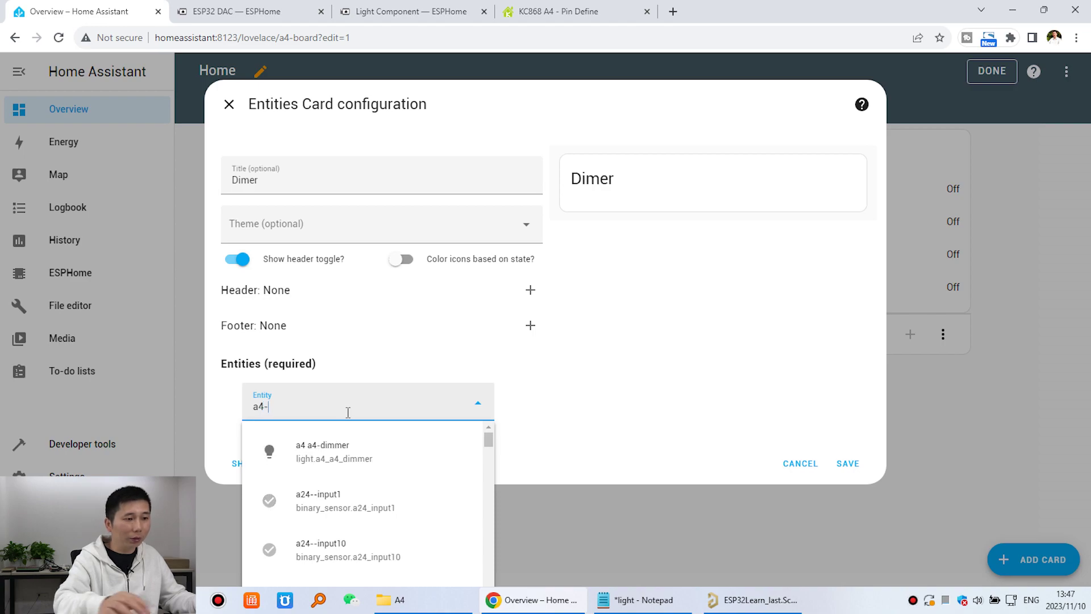
click(354, 452)
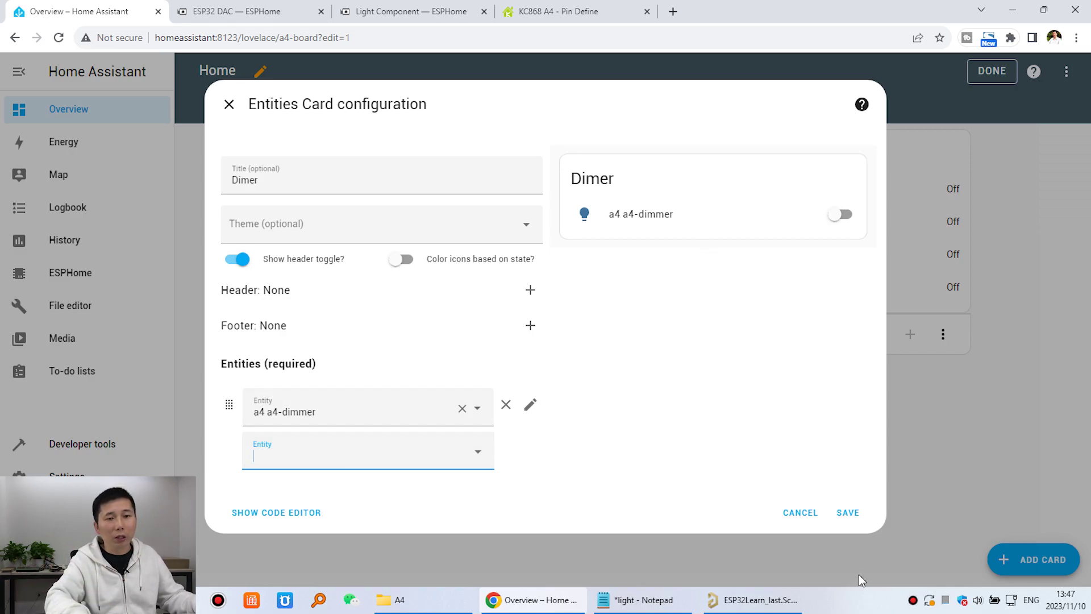
click(849, 513)
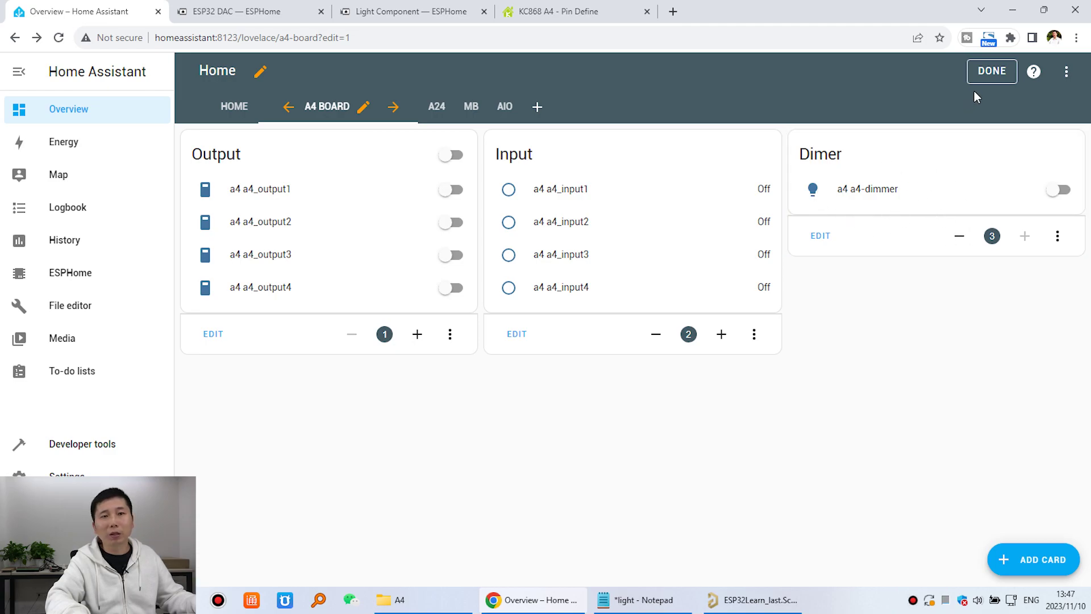
click(994, 72)
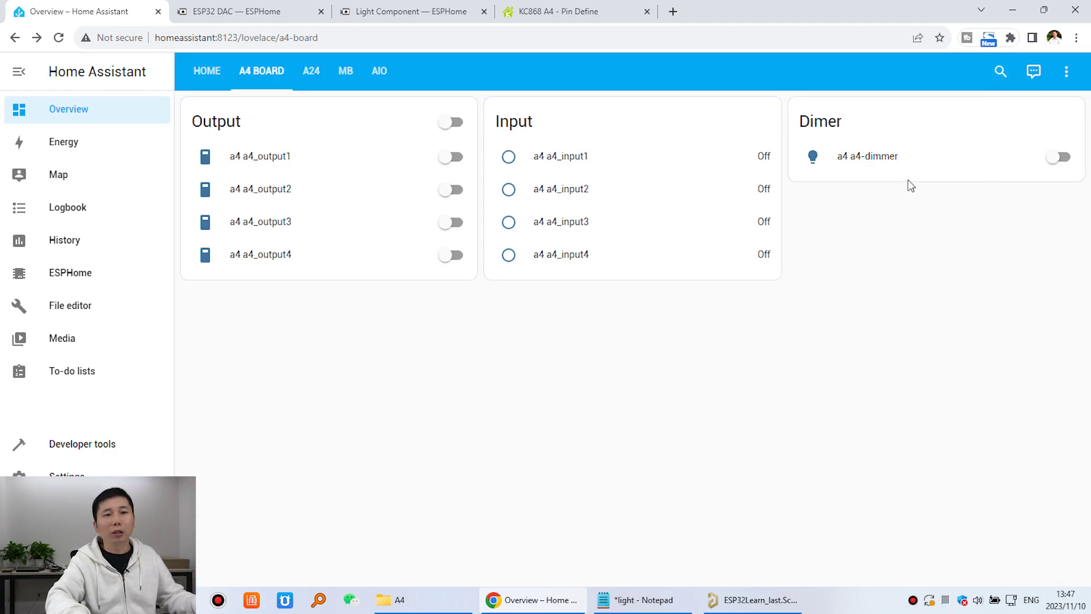
- Toggle a4 a4-dimmer on and off, open its brightness control, try a lower brightness and turn the light off
click(1058, 163)
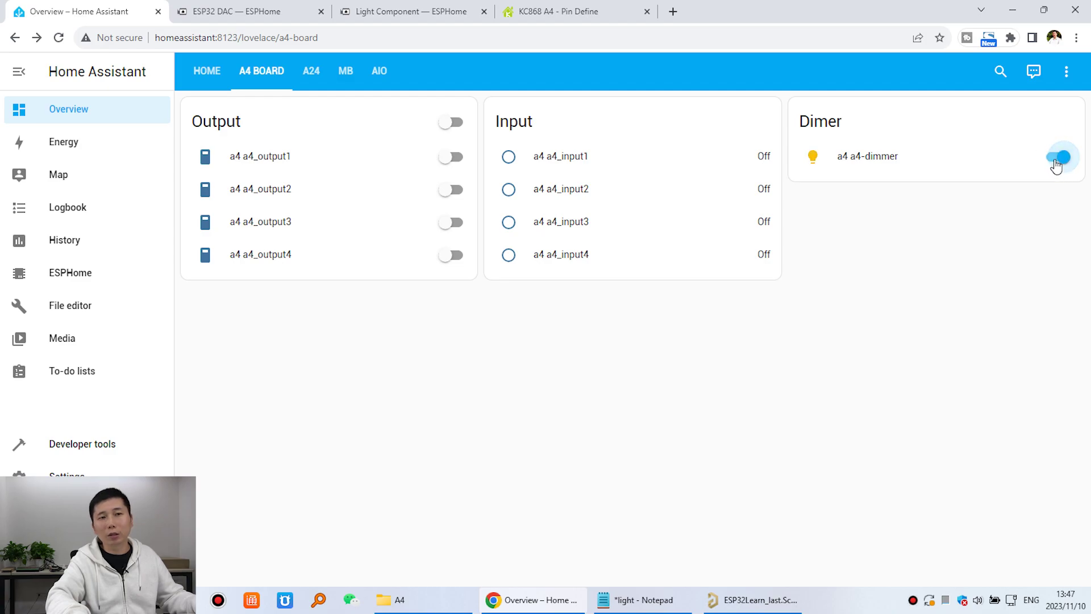
click(1057, 164)
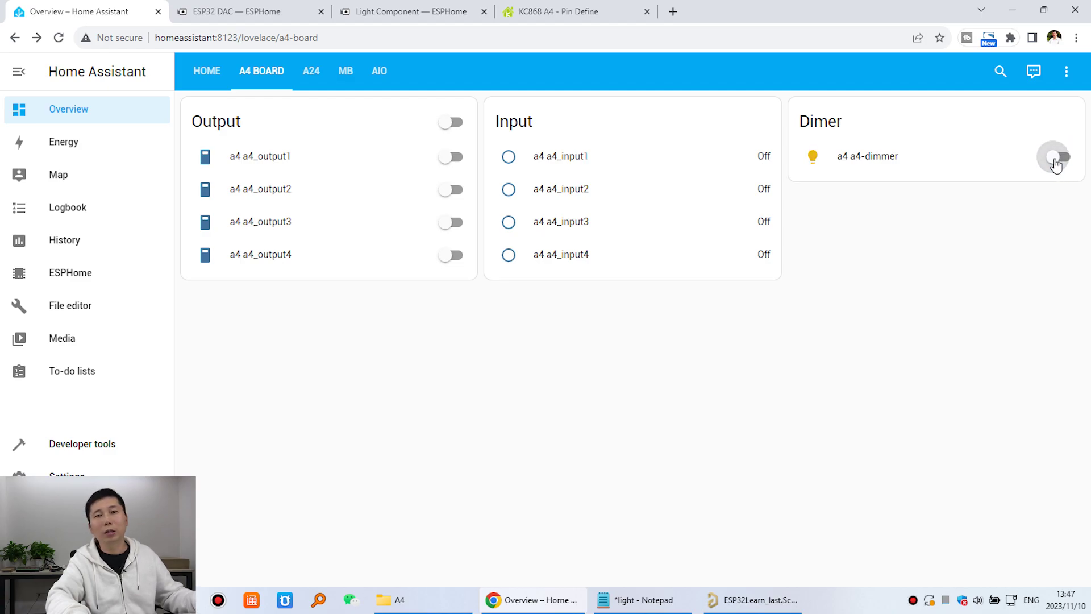
click(890, 162)
drag(553, 415, 568, 438)
click(557, 458)
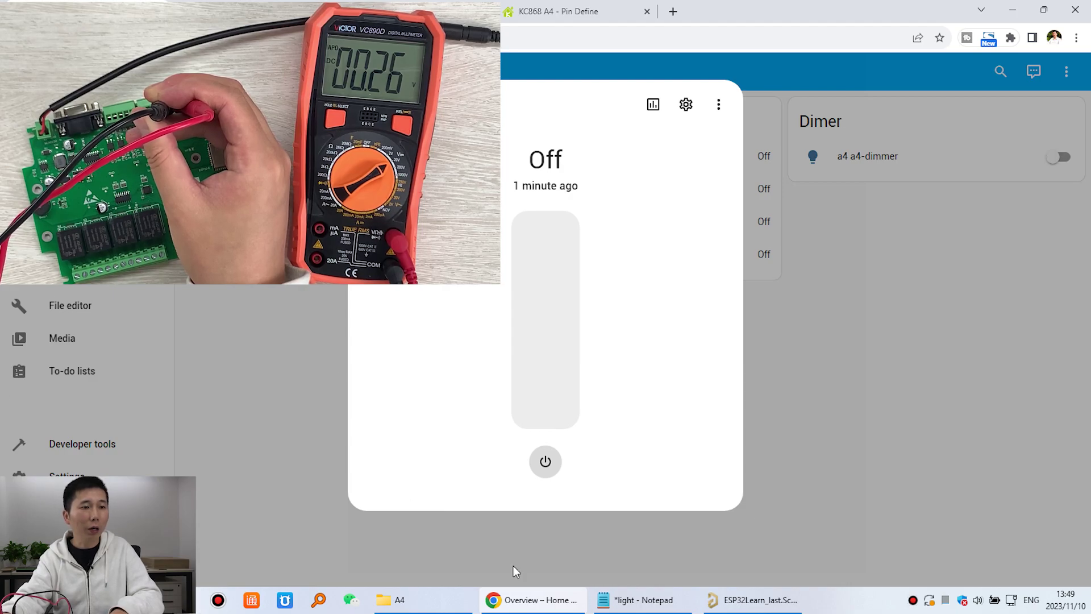
- Turn on a4 a4-dimmer at 100% brightness, lower it to 50%, and try a further reduction
click(552, 465)
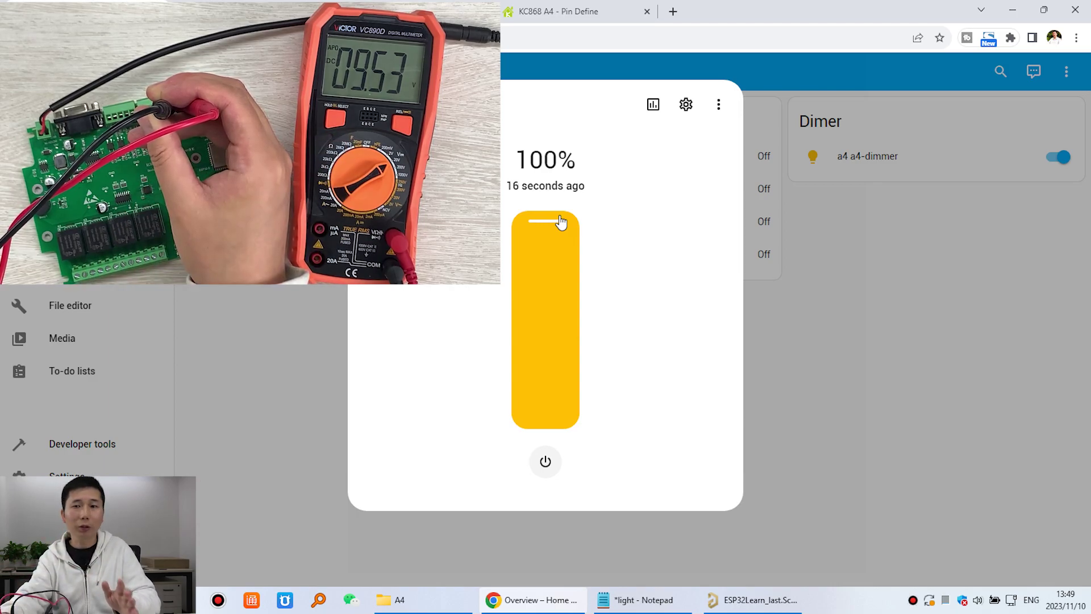
drag(551, 224, 542, 329)
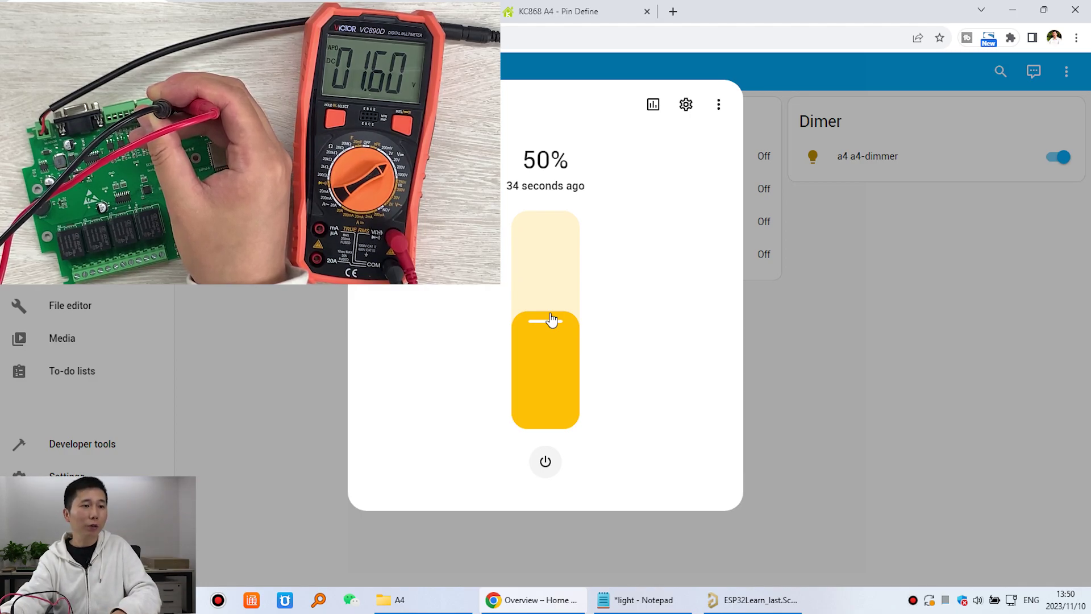
drag(550, 319, 548, 394)
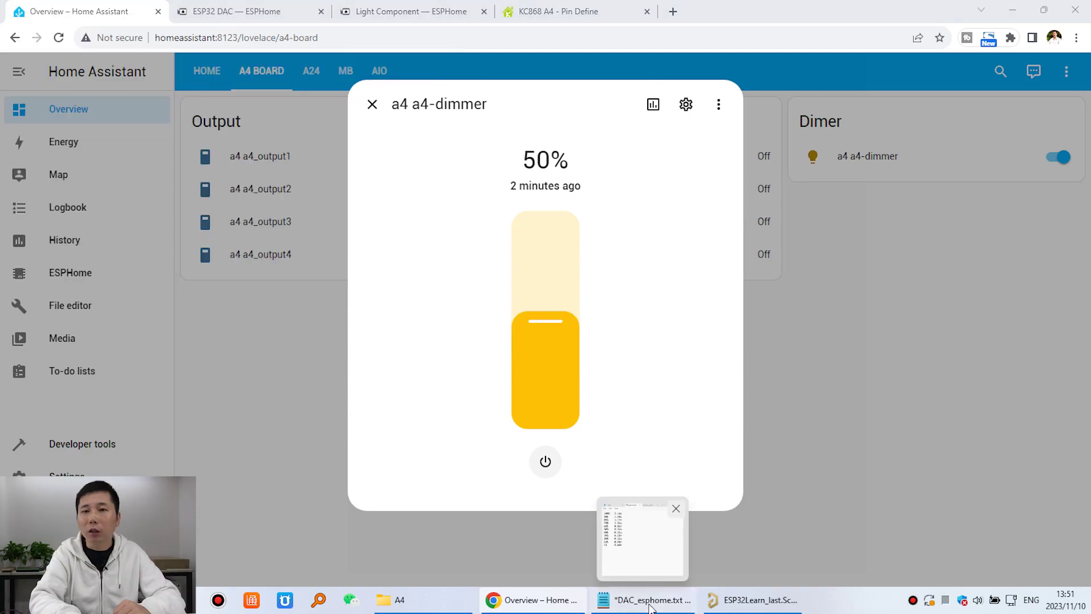
- Switch to Notepad, compare the recorded voltages for 1%, 50% and 100% brightness in DAC_esphome.txt, and close the a4-dimmer brightness control in the browser
click(642, 540)
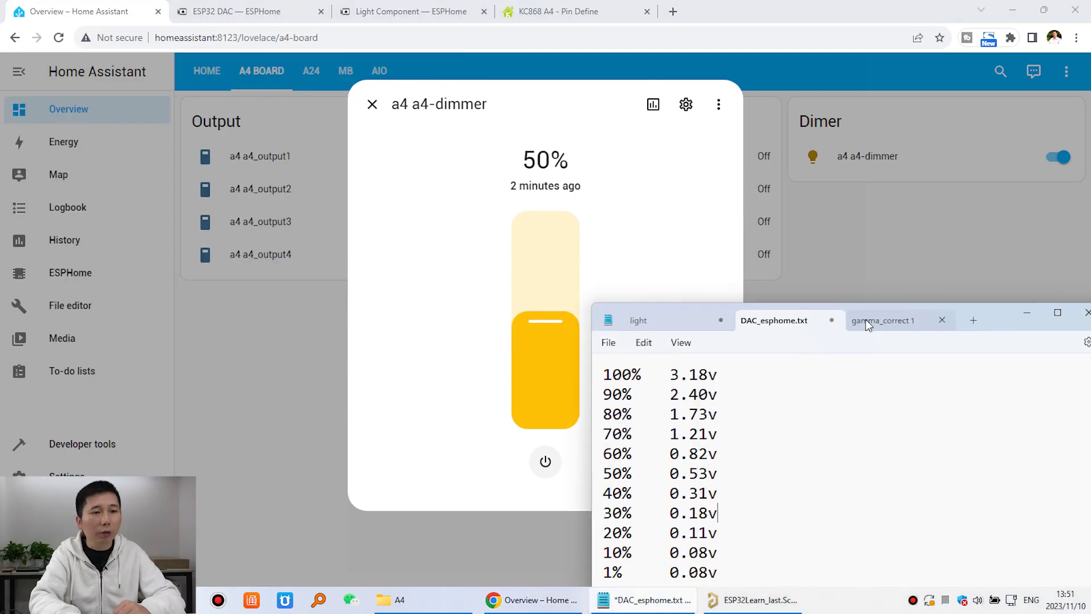
drag(996, 318, 1012, 302)
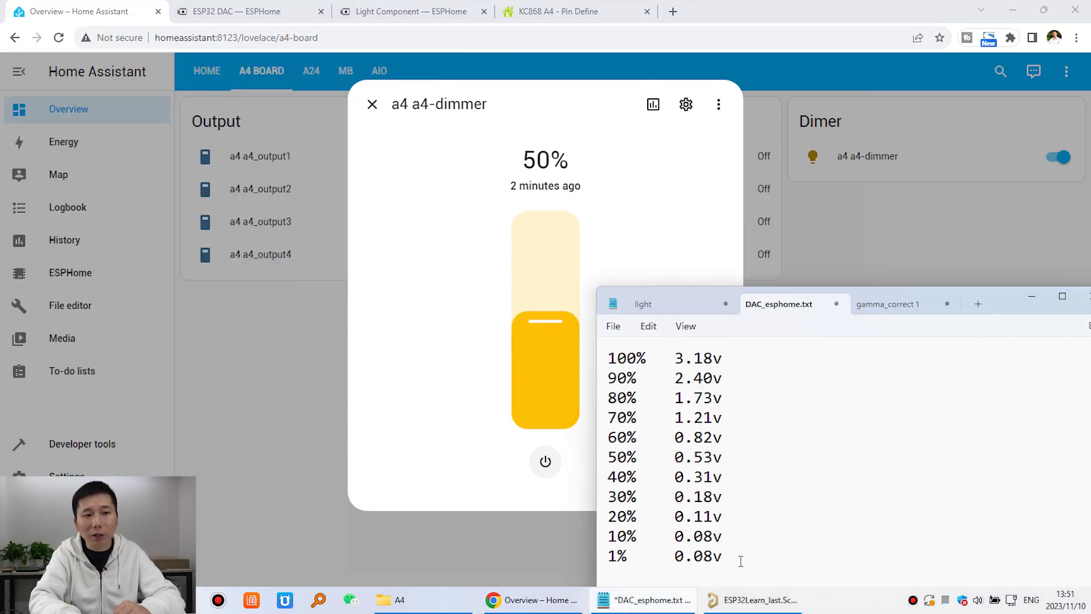
mouse_move(753, 600)
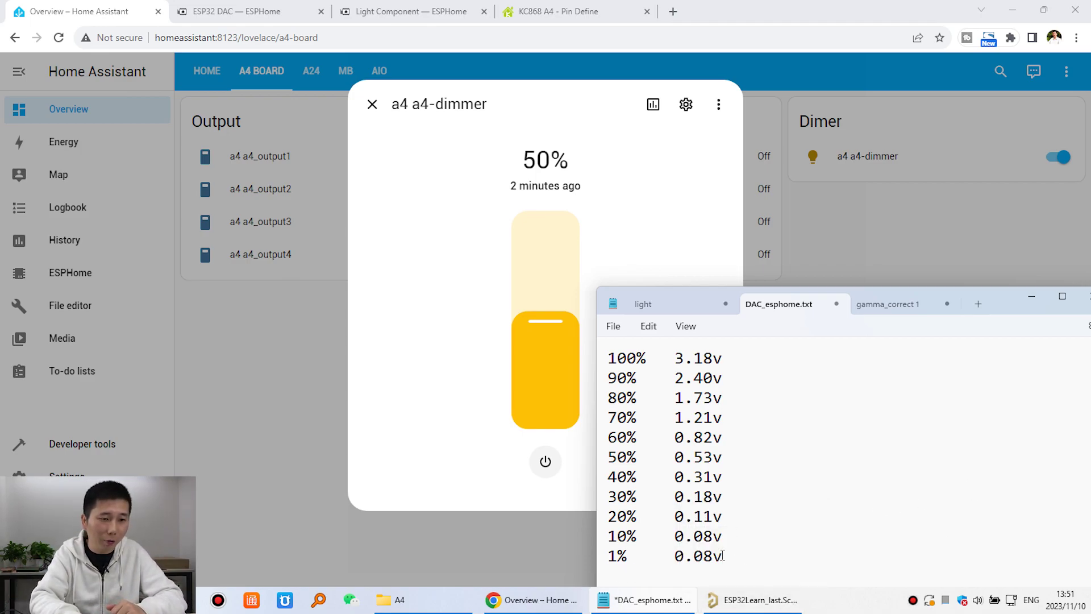
drag(733, 556, 564, 561)
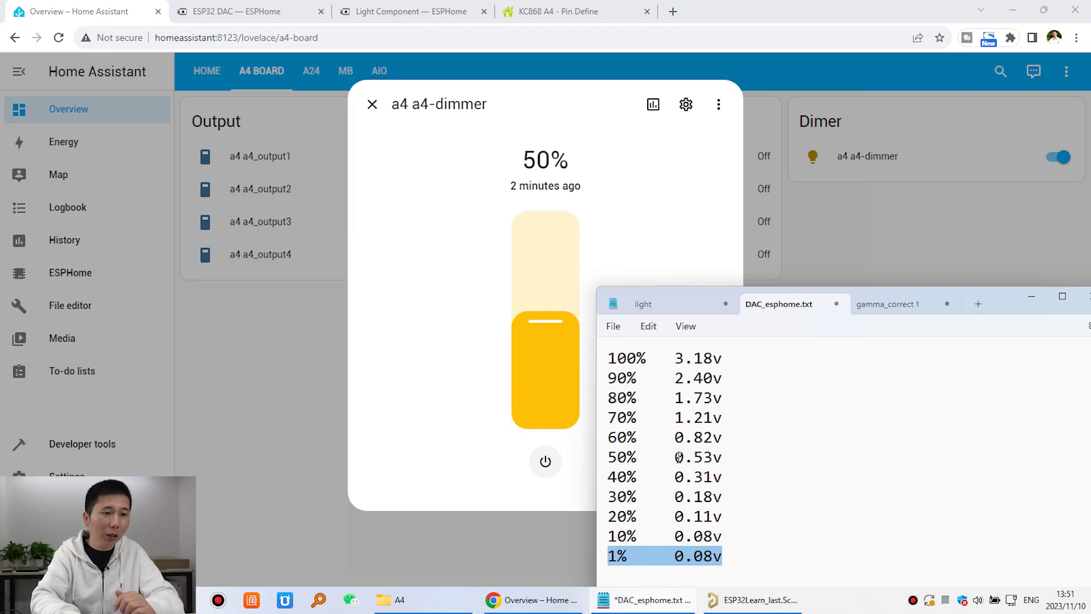
drag(727, 457, 568, 457)
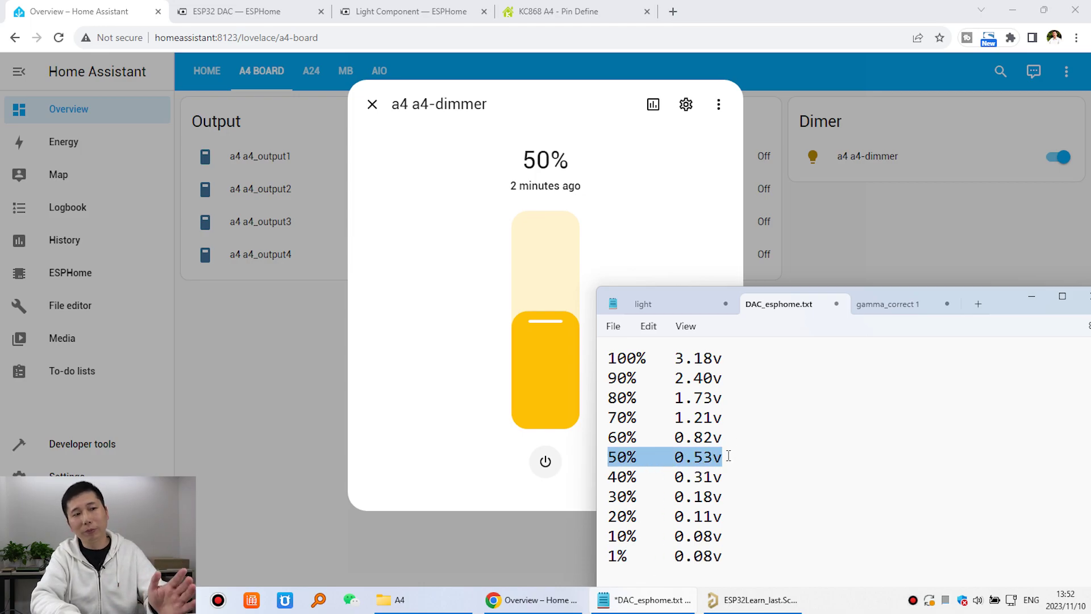
drag(757, 358, 591, 356)
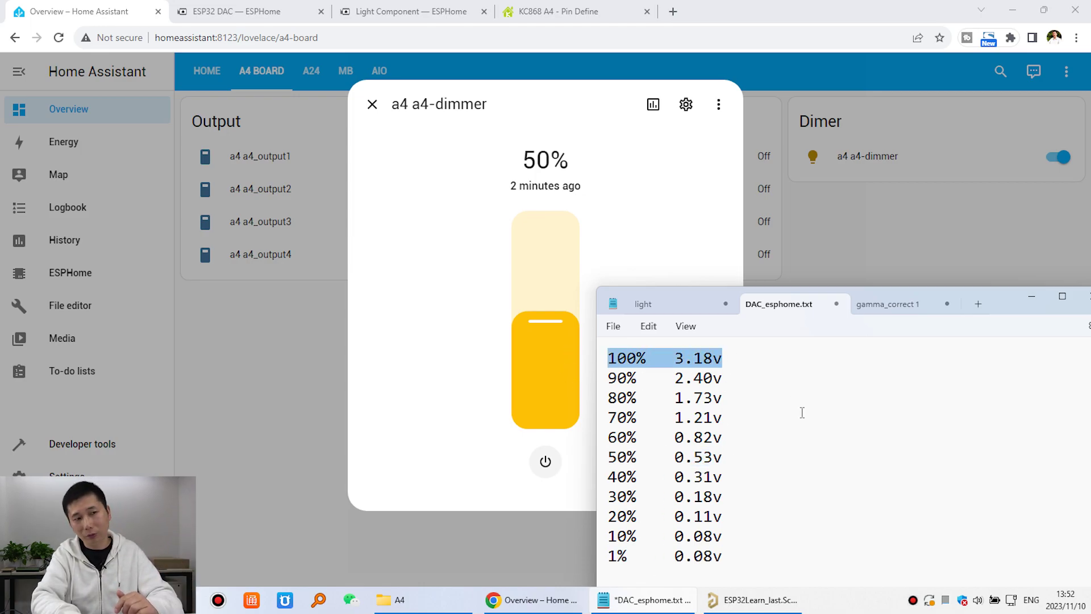
drag(733, 555, 674, 556)
drag(727, 477, 618, 463)
drag(750, 453, 581, 461)
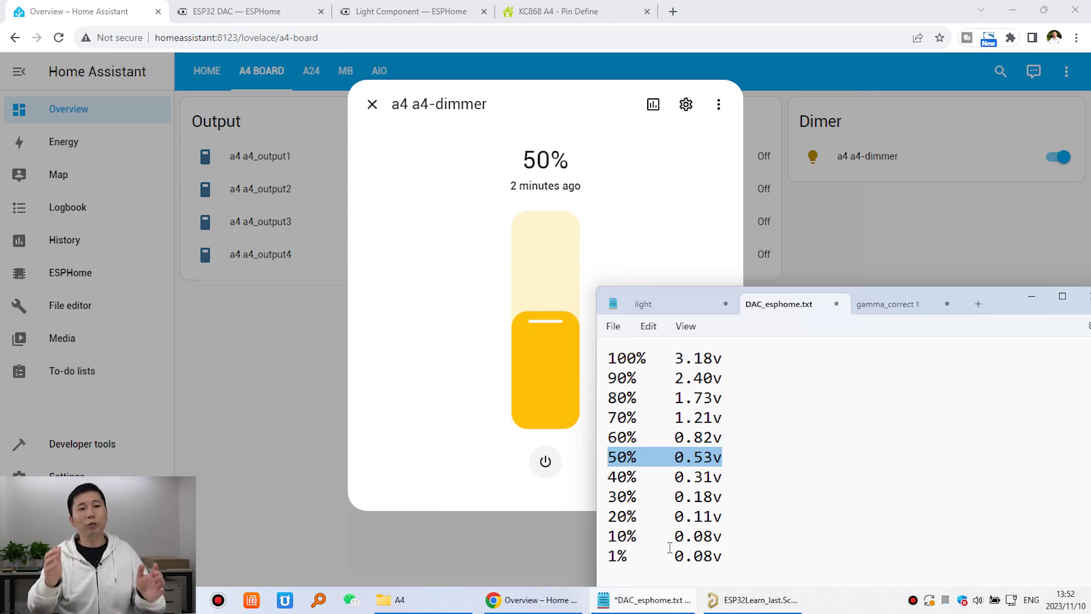
drag(742, 459, 581, 459)
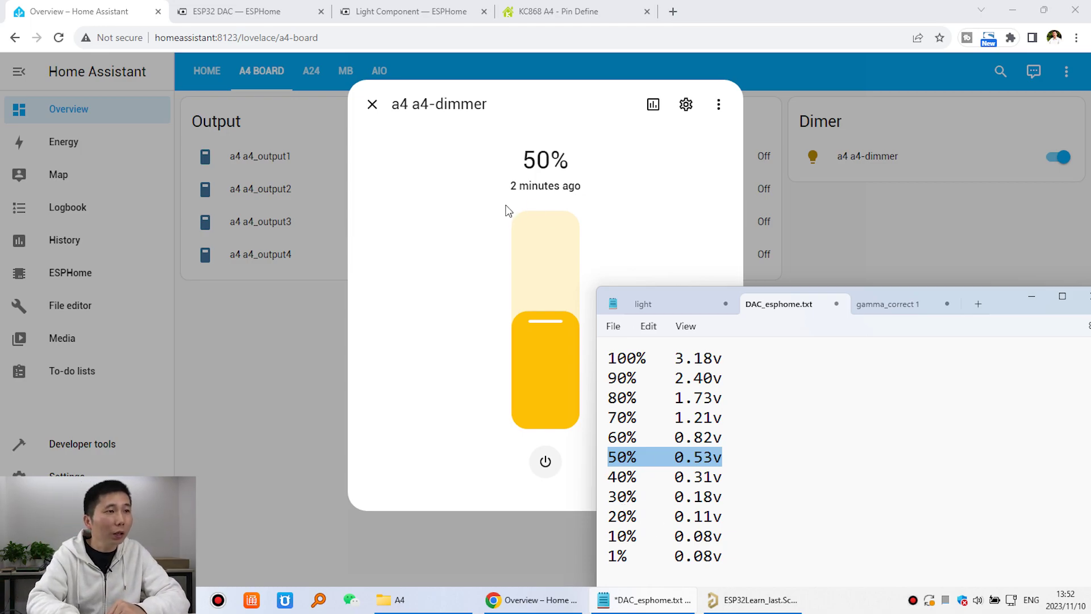
click(372, 104)
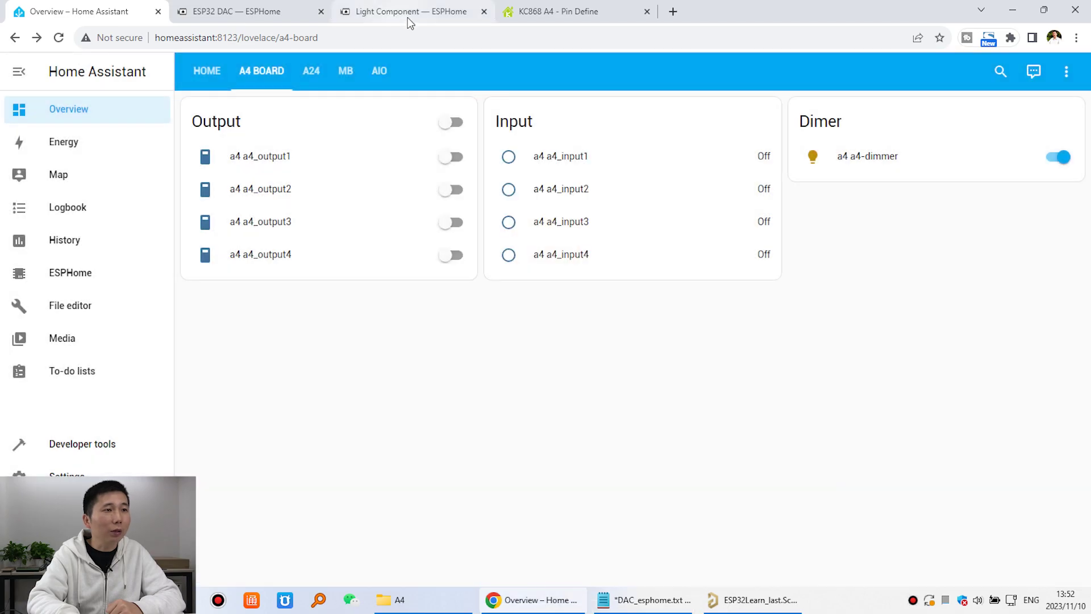
- Look up the gamma_correct option and its default value in the ESPHome Light Component documentation
click(409, 12)
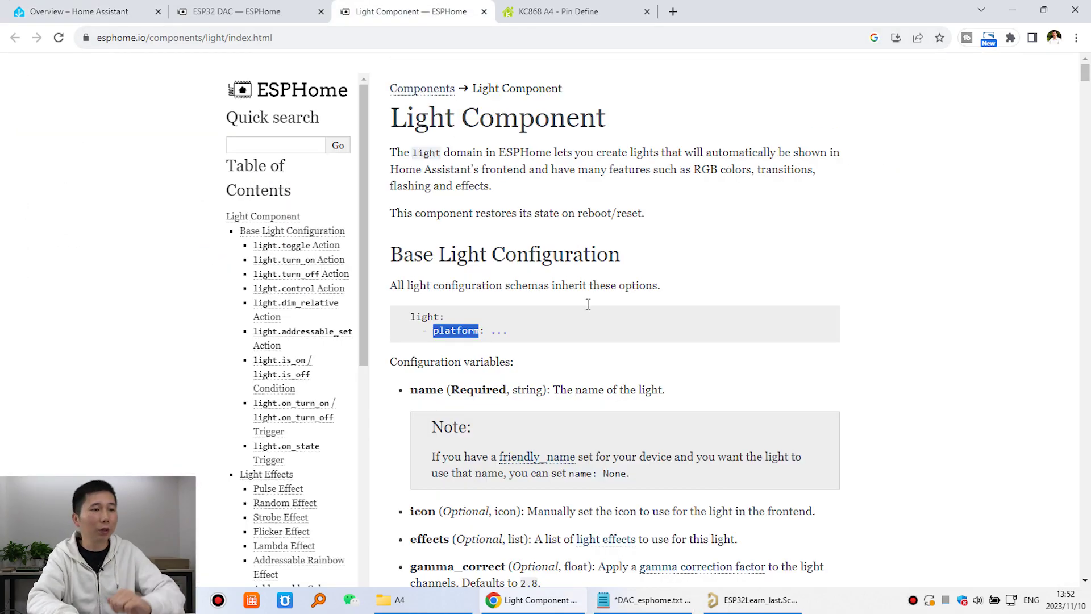
scroll(699, 341, down, 3)
scroll(700, 354, down, 5)
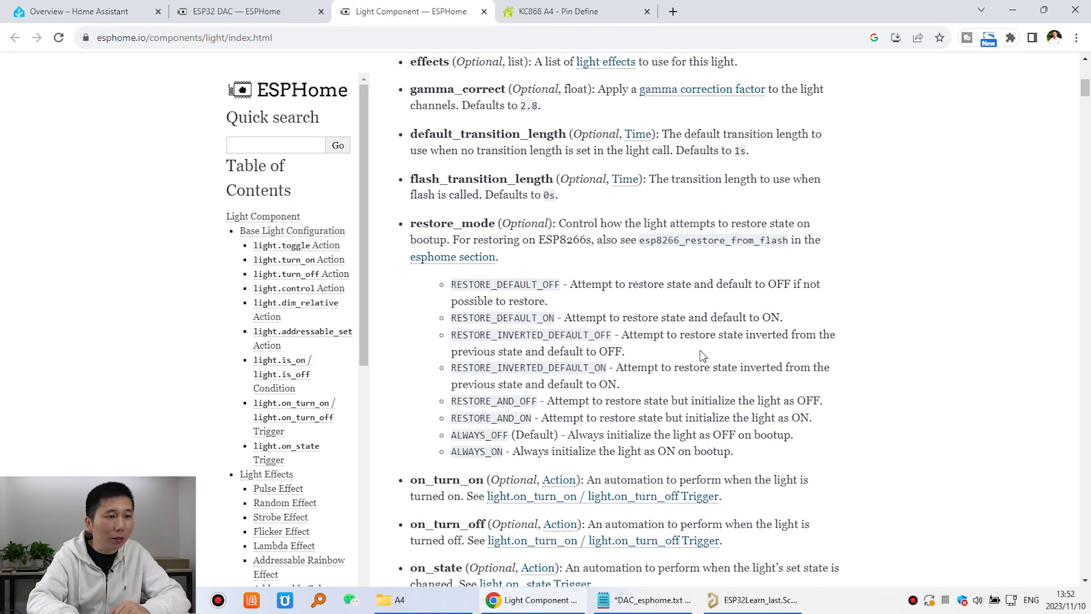
scroll(700, 352, up, 4)
click(446, 299)
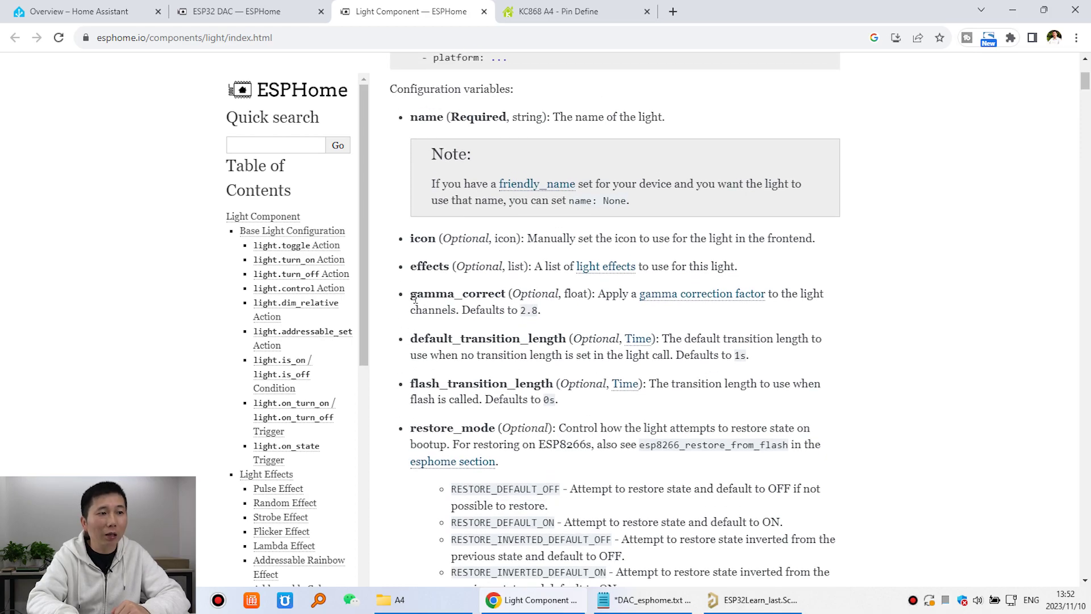
drag(412, 295, 509, 293)
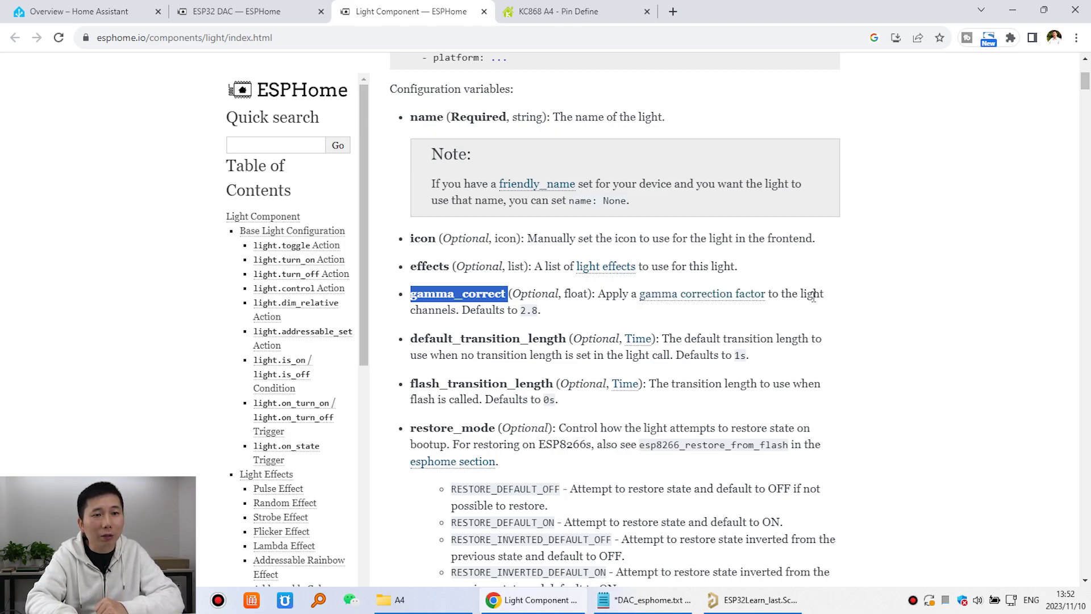
click(523, 310)
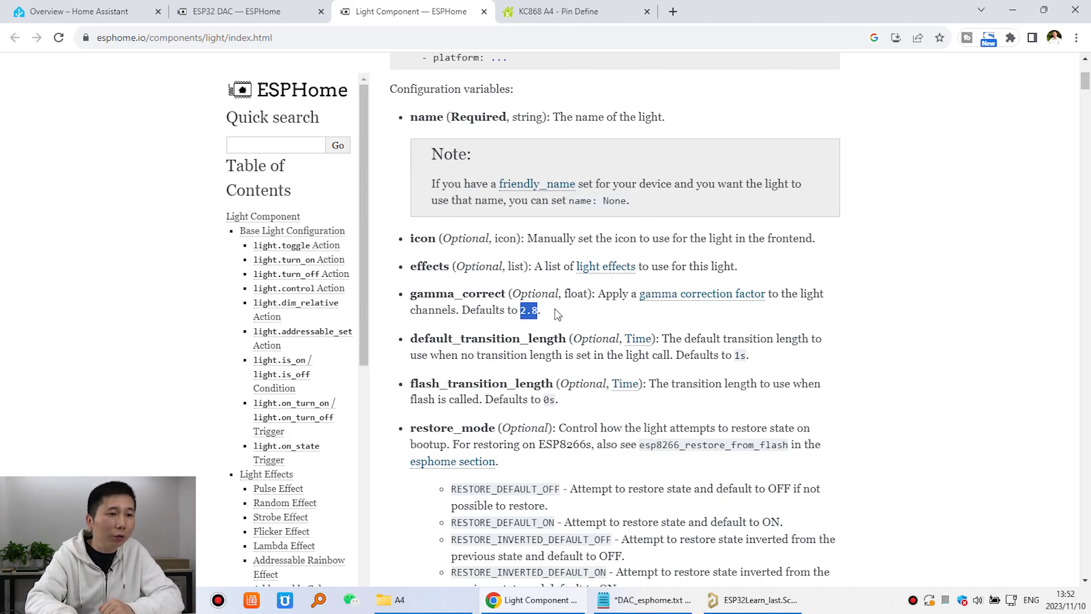
- Follow the gamma correction factor link, examine the Wikipedia article's gamma example images, and return to the Light Component documentation
click(752, 299)
scroll(948, 304, down, 3)
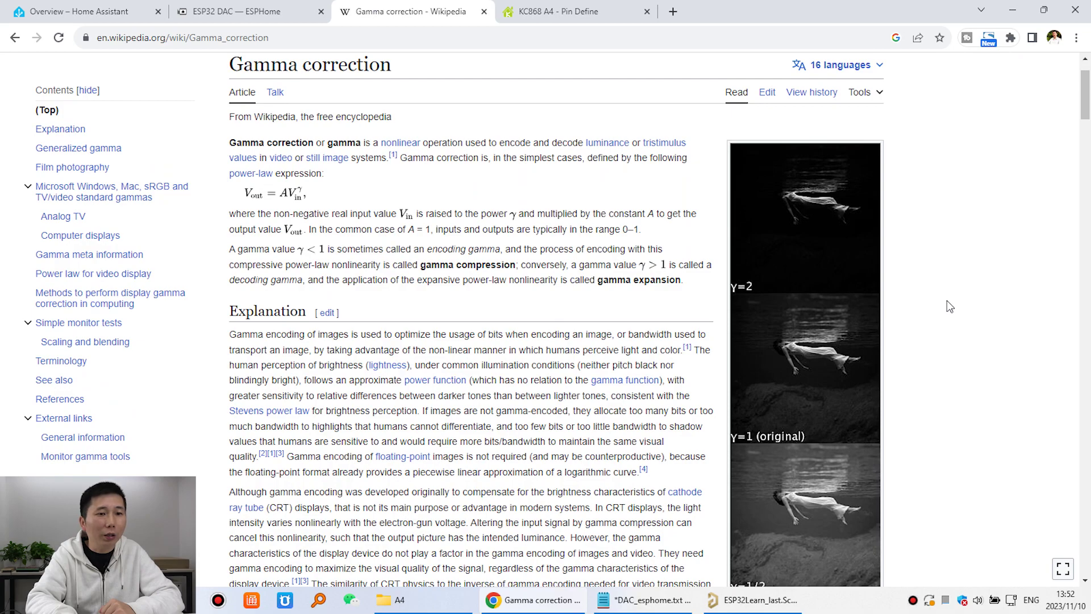
scroll(948, 304, up, 4)
scroll(951, 307, down, 2)
scroll(330, 194, up, 2)
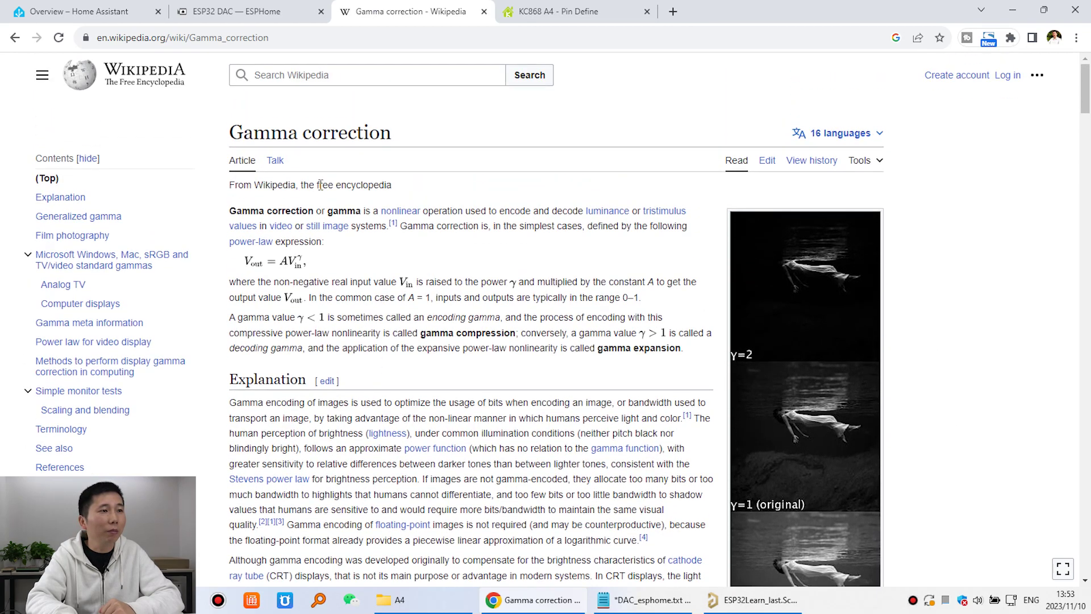
drag(233, 125, 389, 127)
scroll(898, 287, down, 3)
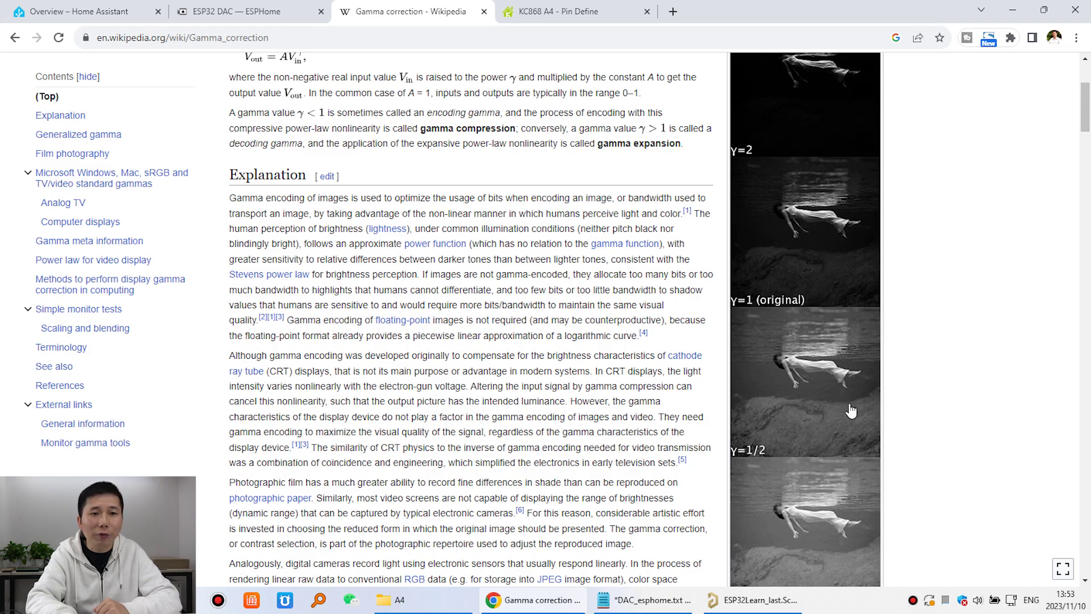
scroll(852, 420, down, 3)
scroll(841, 441, down, 1)
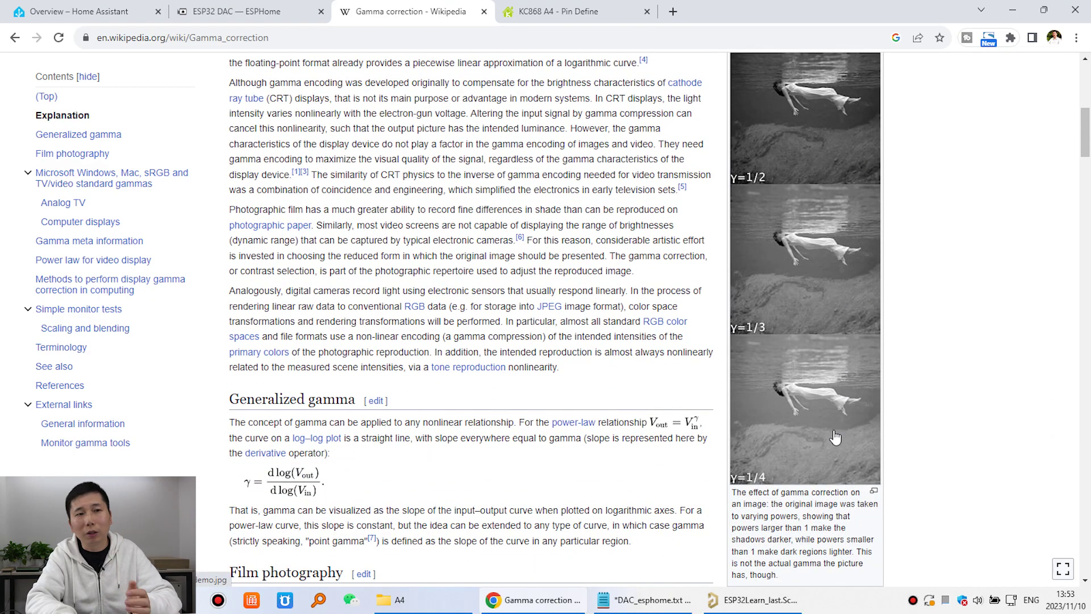
scroll(841, 434, up, 4)
scroll(816, 432, up, 2)
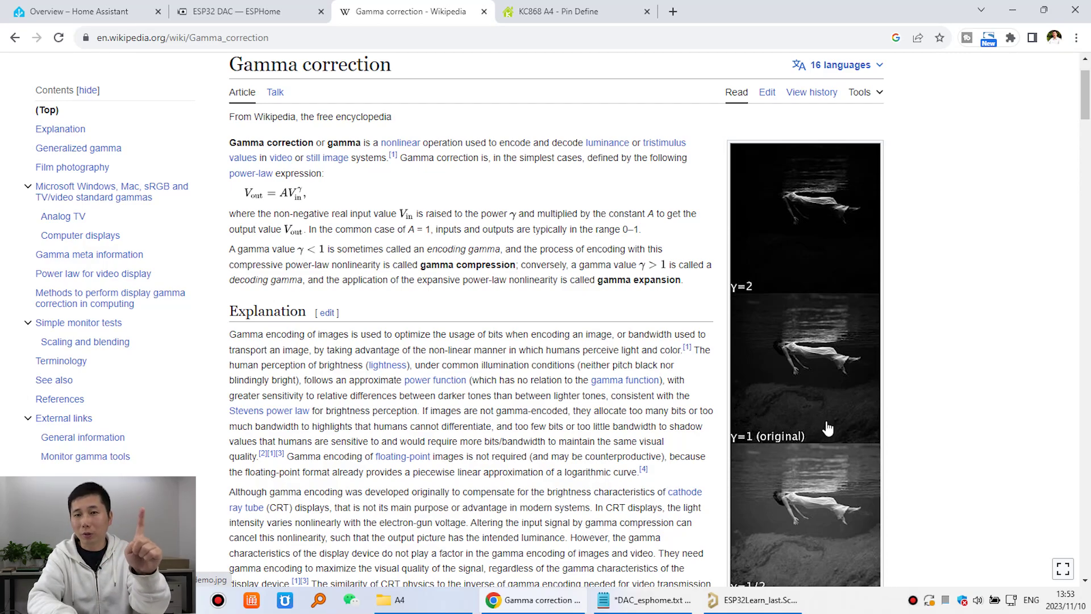
scroll(838, 304, up, 1)
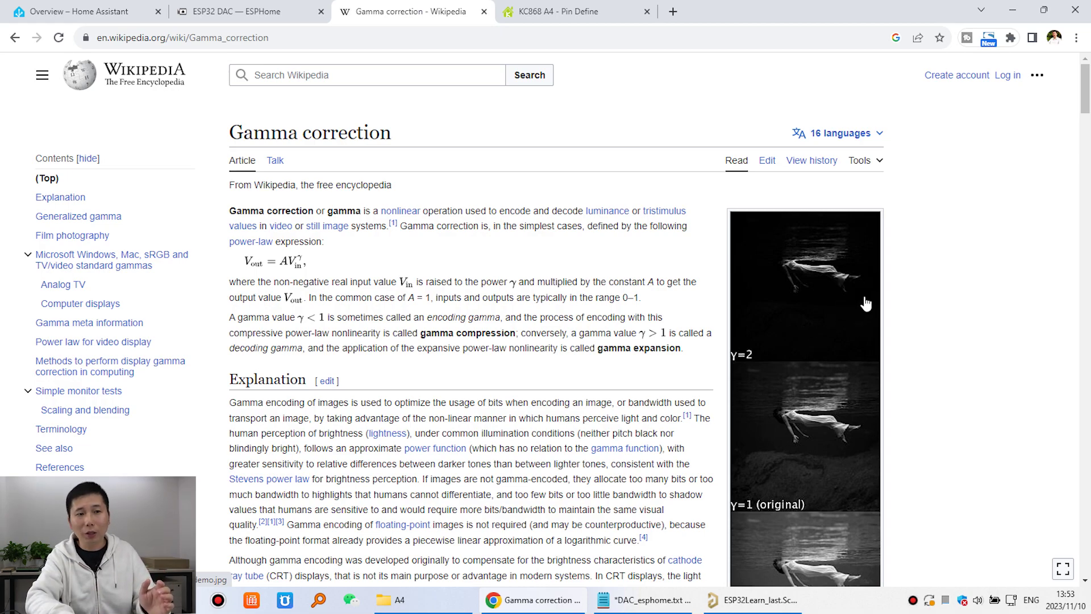
scroll(883, 357, down, 2)
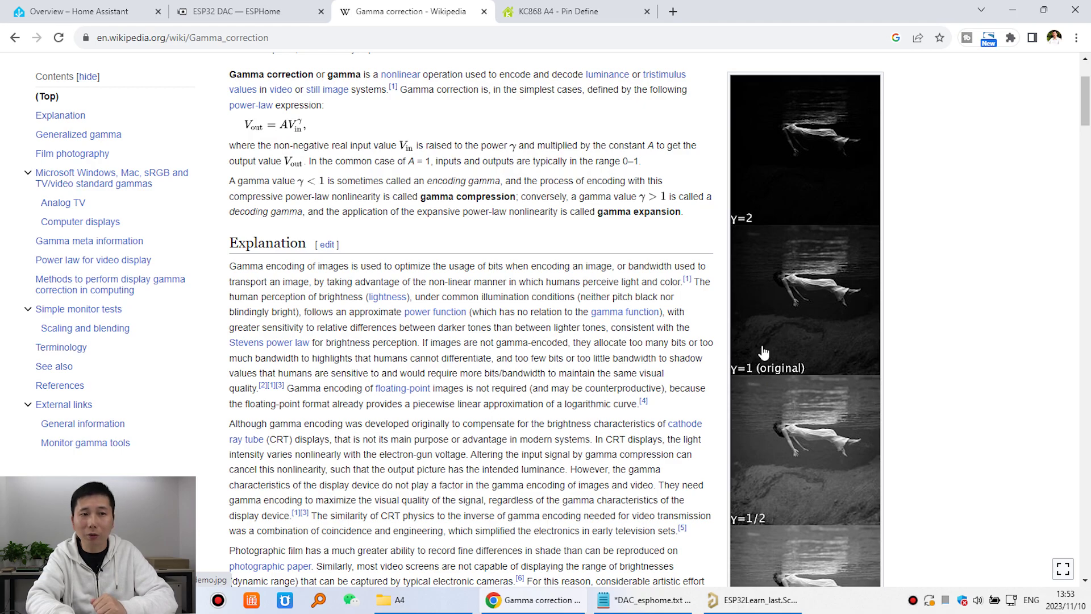
scroll(786, 372, up, 2)
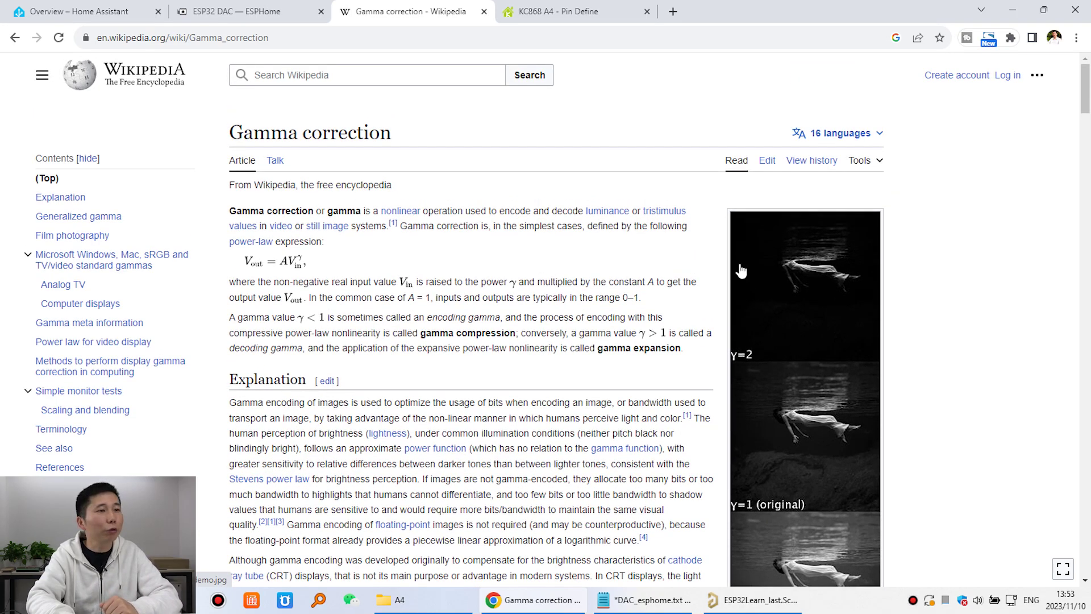
click(23, 40)
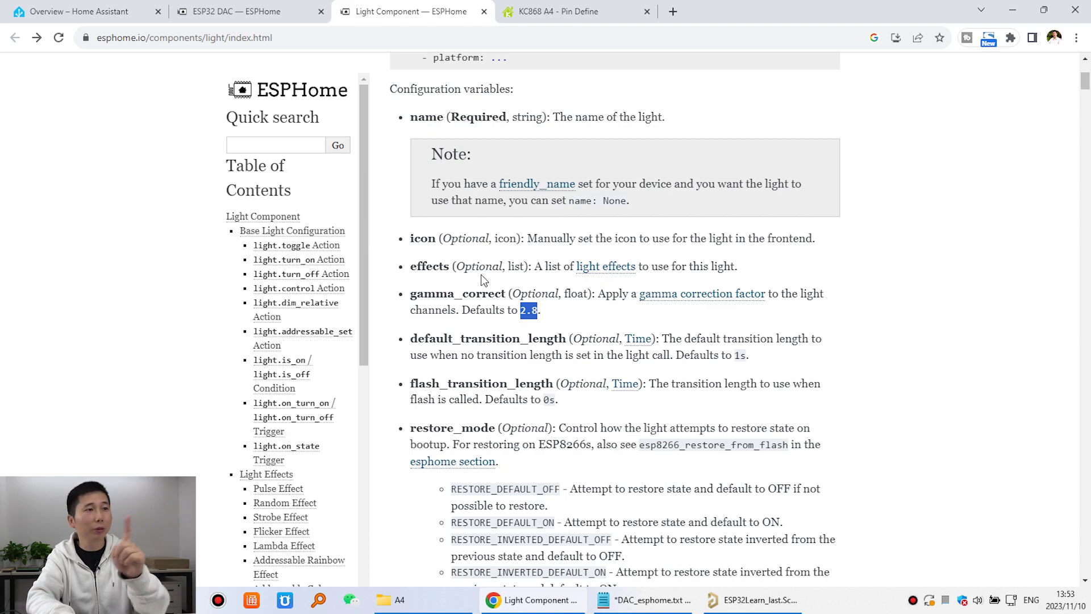
- Open the a4 device's YAML configuration in ESPHome within Home Assistant and go to its light section
click(79, 12)
click(93, 278)
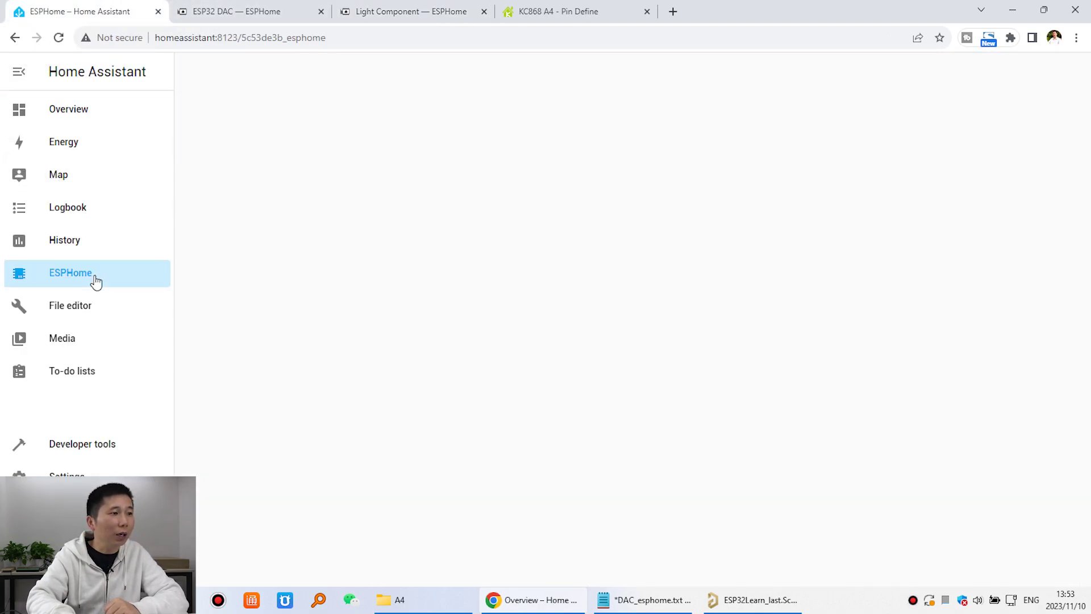
click(522, 193)
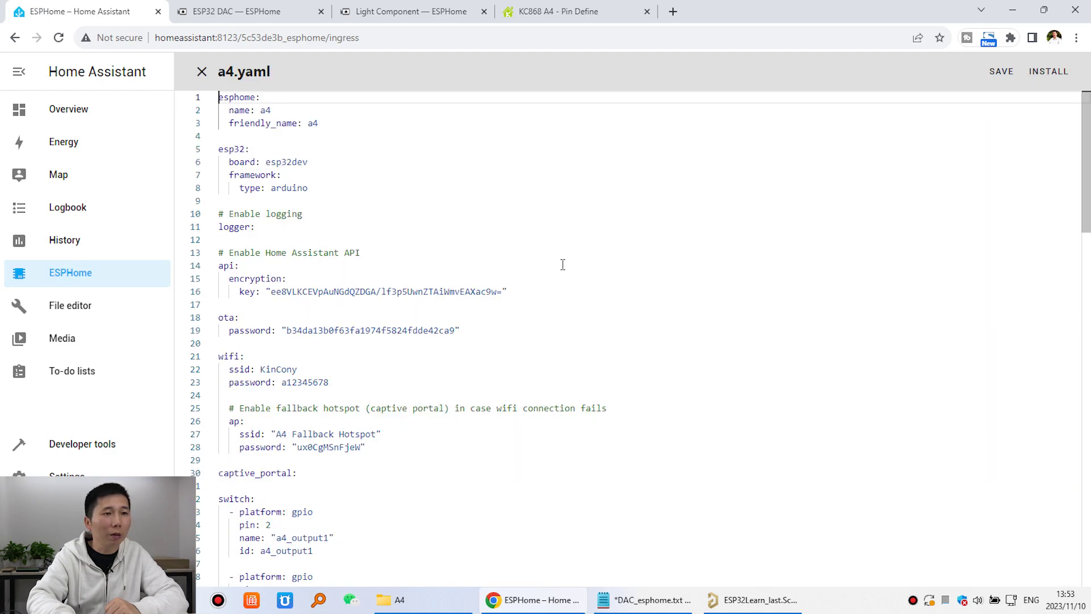
scroll(648, 404, down, 10)
scroll(649, 406, down, 4)
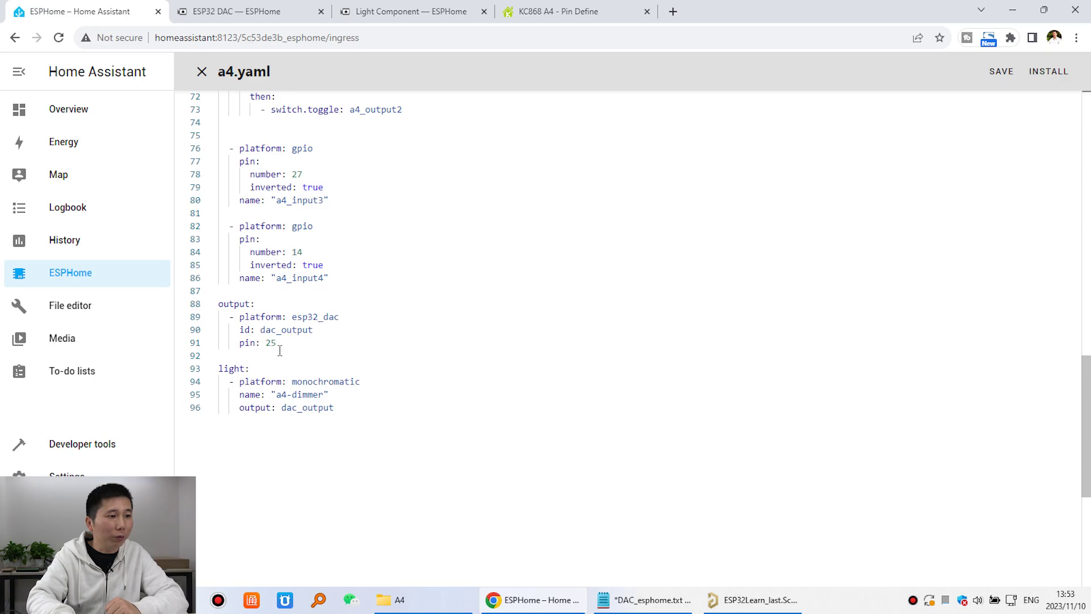
- Switch to Notepad, copy the whole indented "gamma_correct: 1" line from its note, and show the light note
click(604, 599)
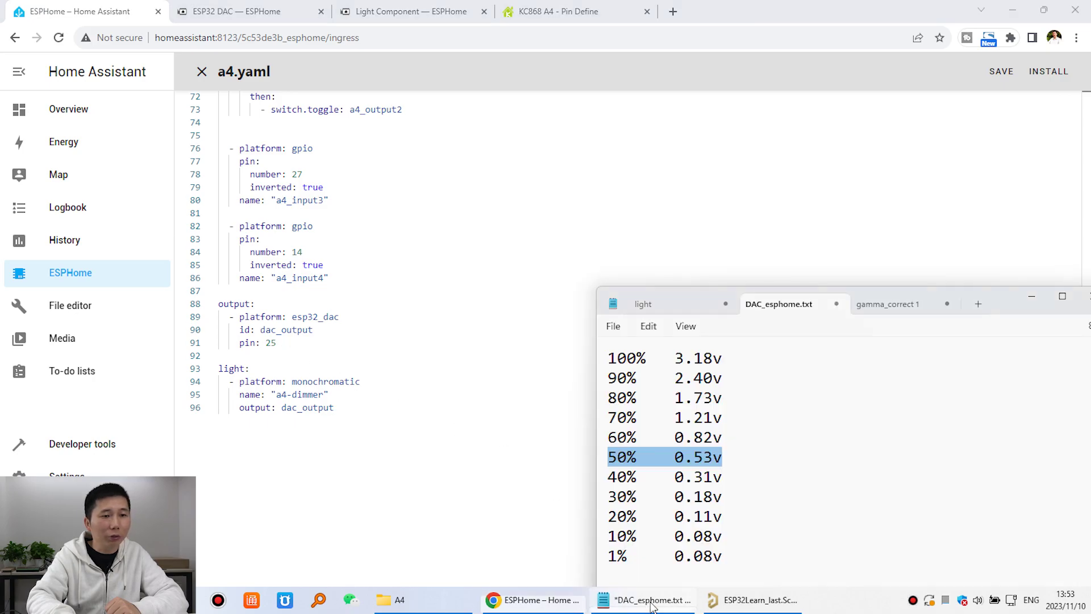
click(893, 310)
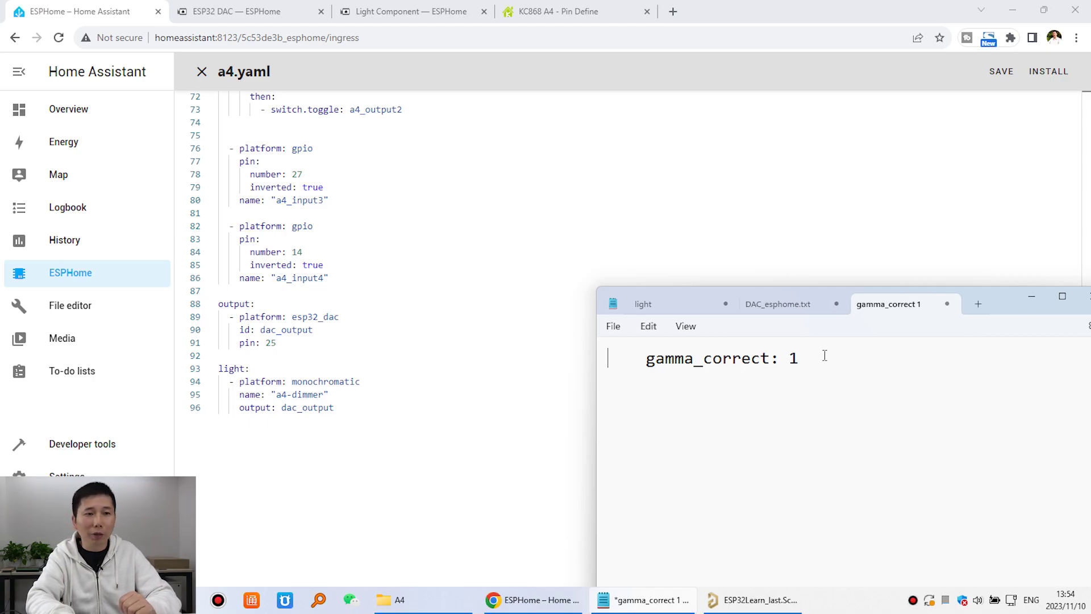
drag(825, 356, 611, 359)
right_click(672, 359)
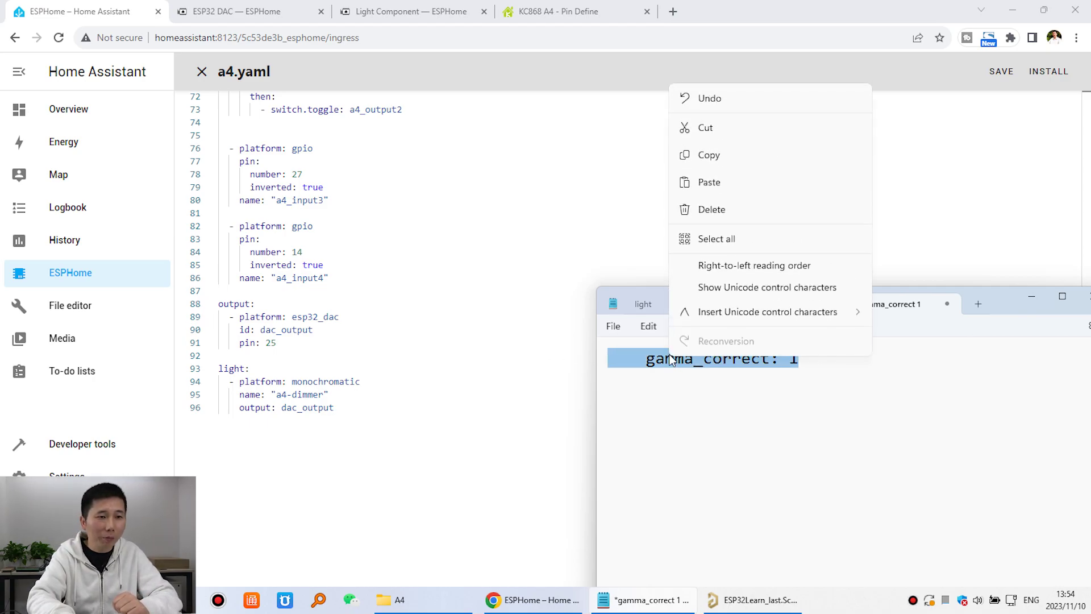
click(733, 155)
click(772, 311)
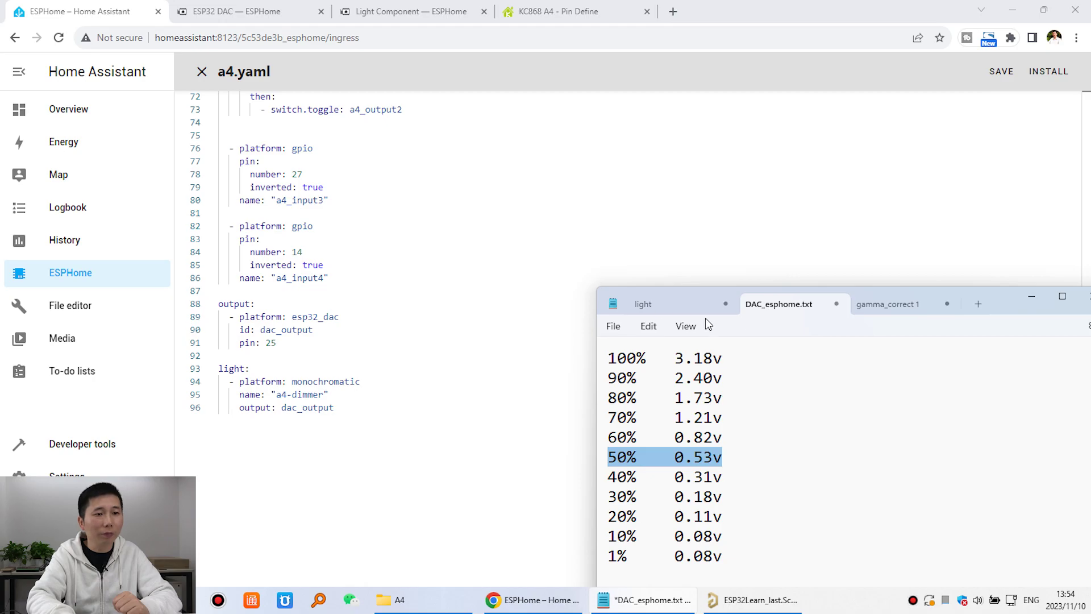
click(653, 304)
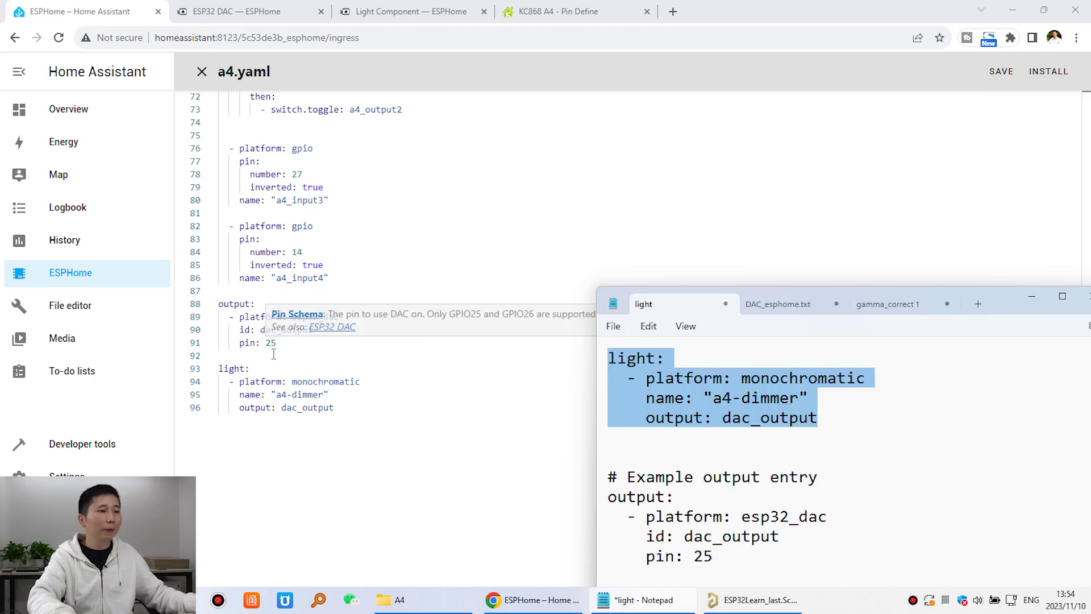
- Add the copied "gamma_correct: 1" line below the a4-dimmer light's output entry in a4.yaml and save the file
click(341, 407)
key(Return)
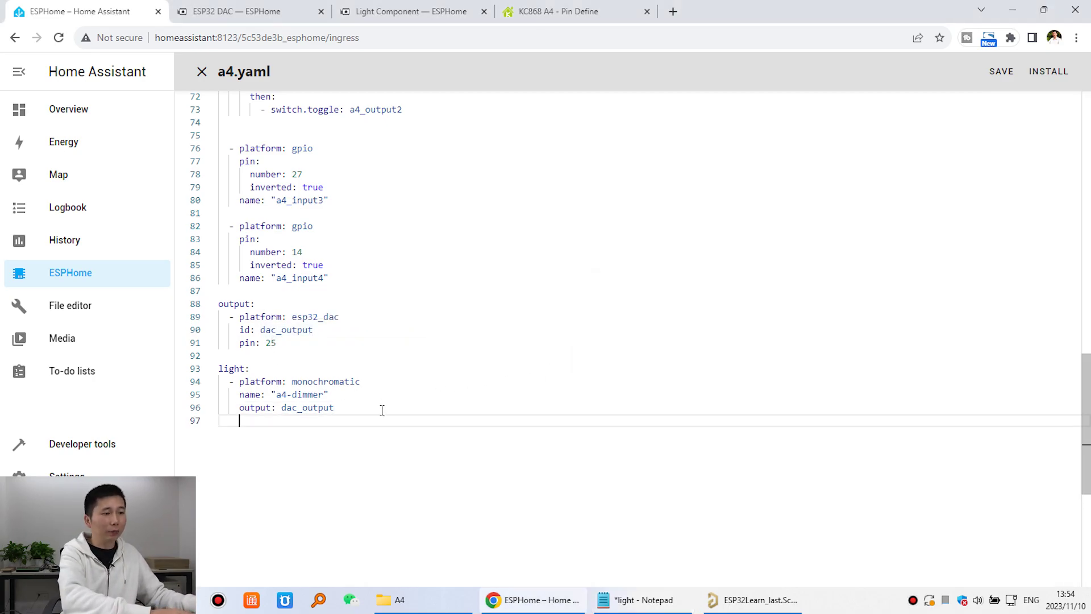
key(ctrl+v)
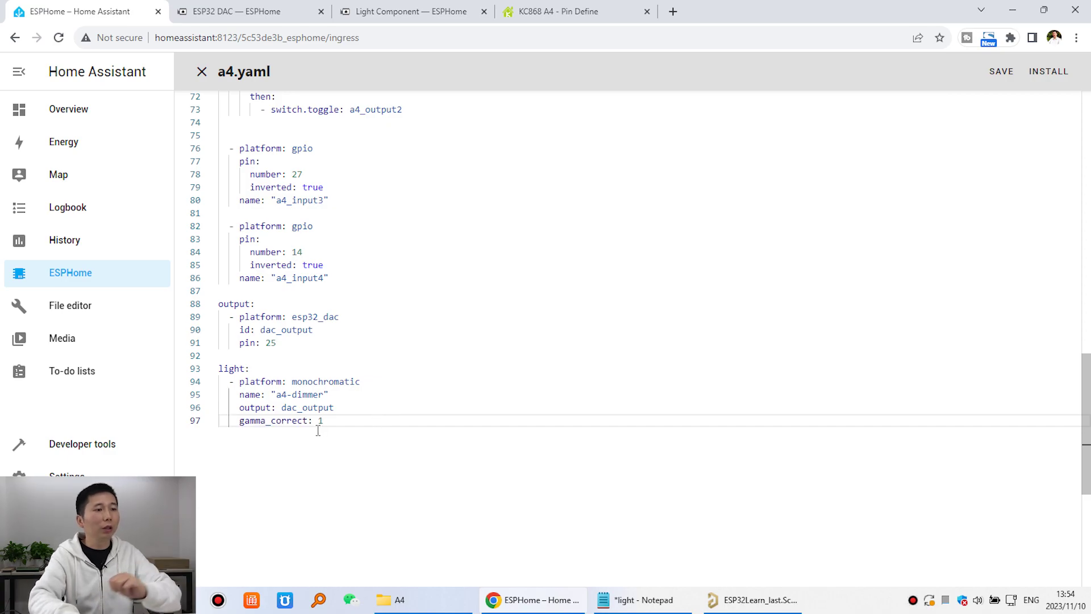
drag(345, 424, 206, 436)
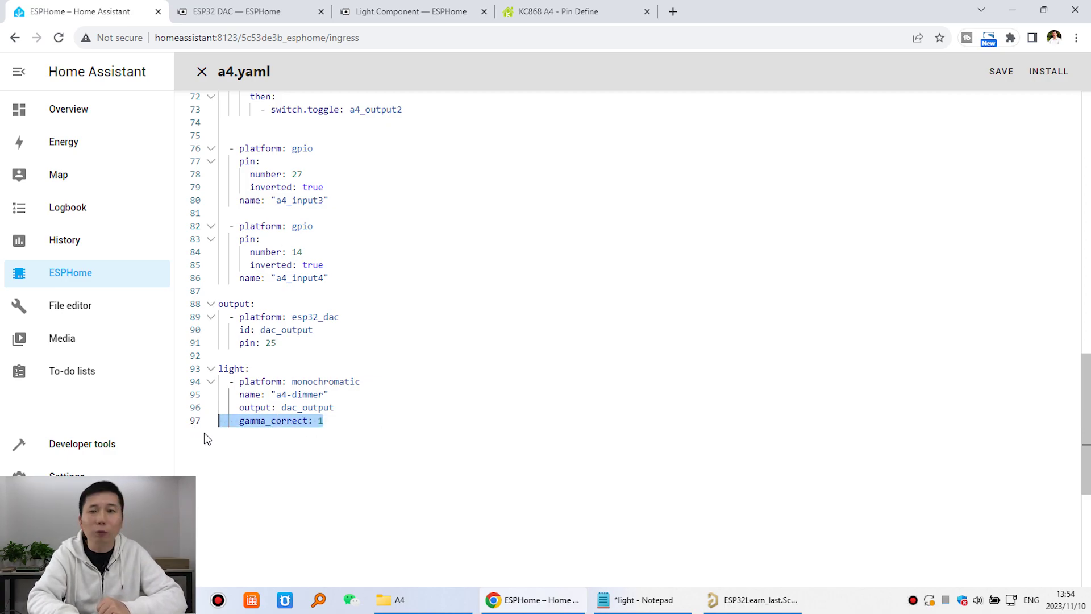
click(1001, 71)
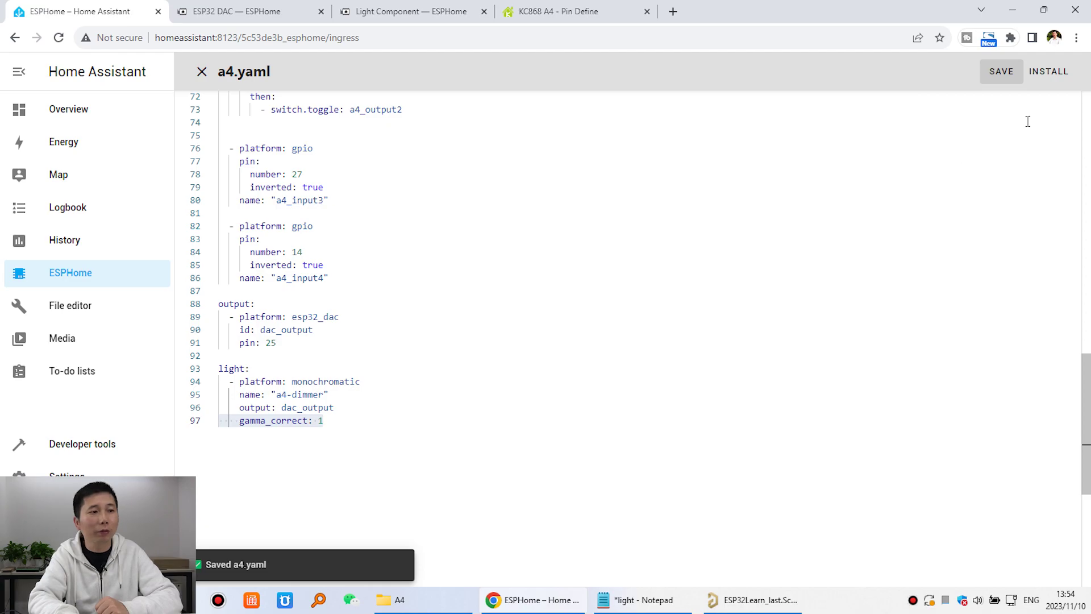
- Install a4.yaml through the computer running ESPHome Dashboard on USB Serial /dev/ttyUSB0, and stop the log once the device has booted
click(1048, 71)
click(651, 348)
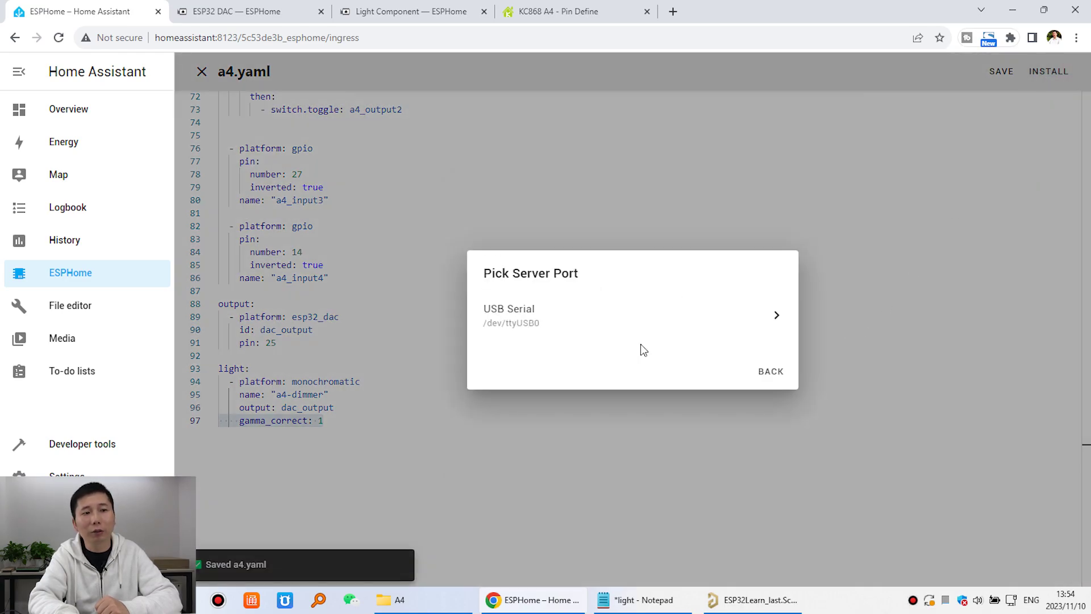
click(606, 317)
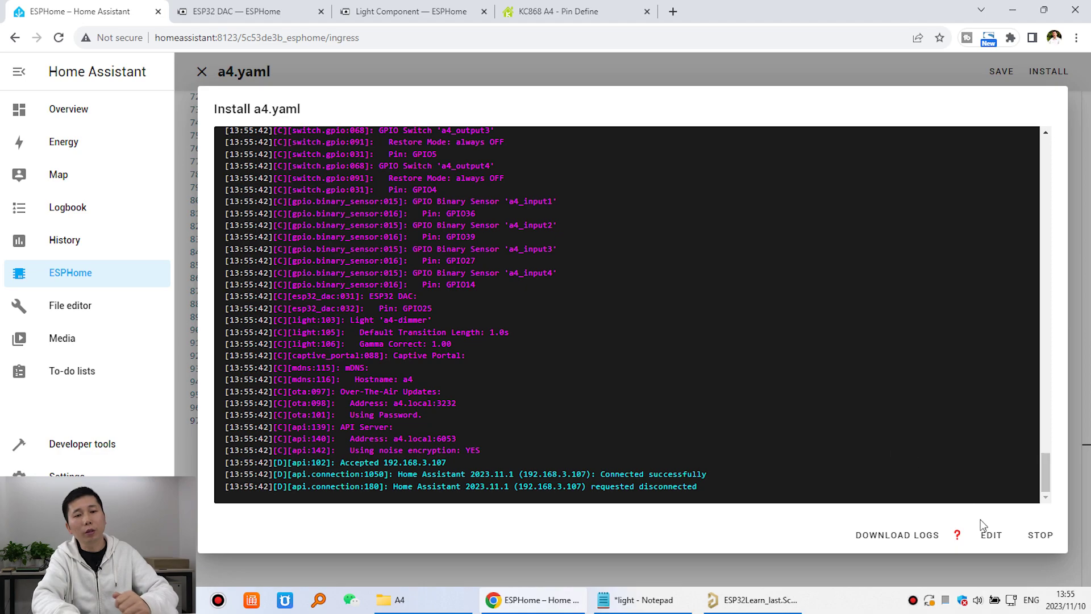
click(1038, 534)
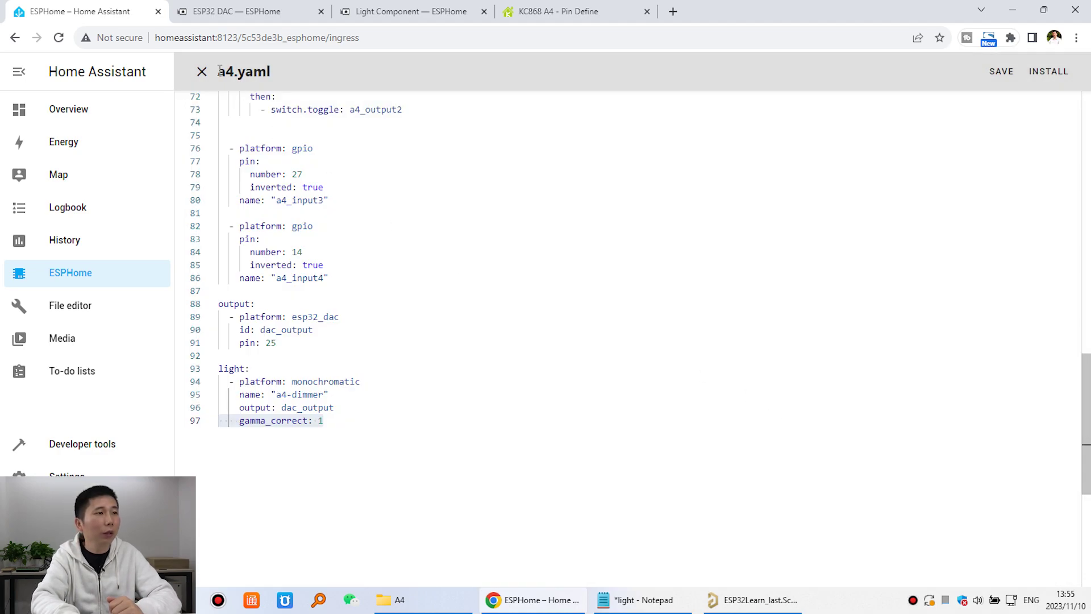
- Leave the YAML editor, open the a4-dimmer light's controls on the A4 Board dashboard, and set its brightness to 100%
click(202, 71)
click(94, 111)
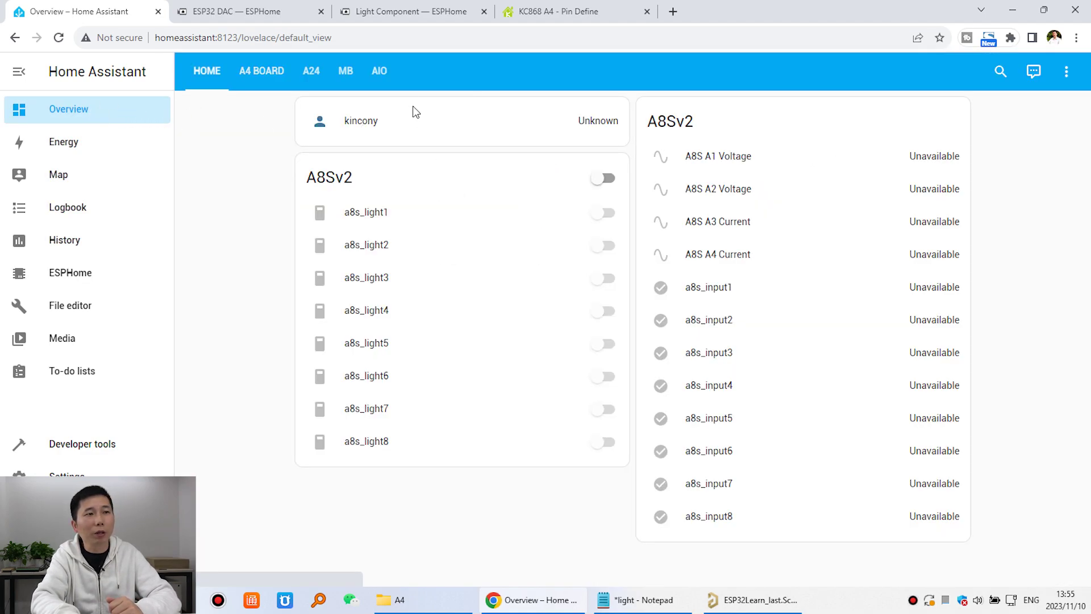
click(269, 75)
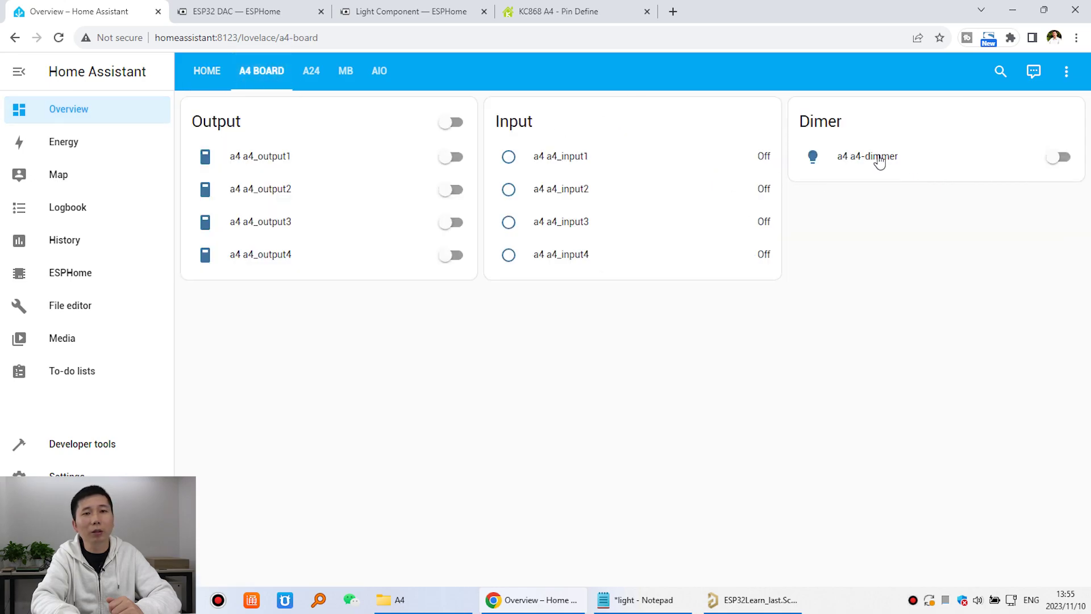
click(879, 162)
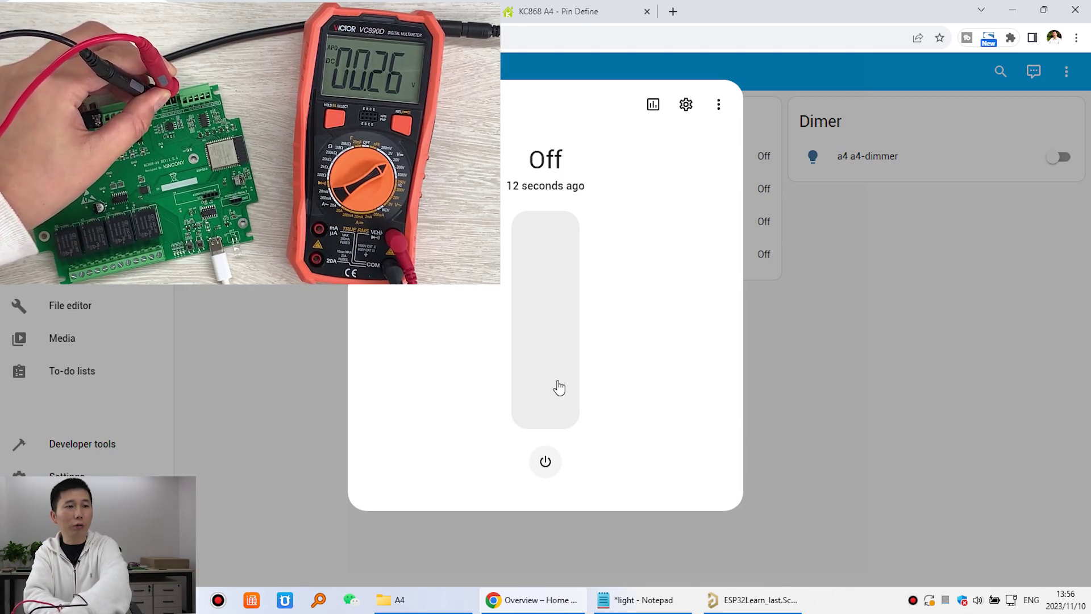
click(566, 216)
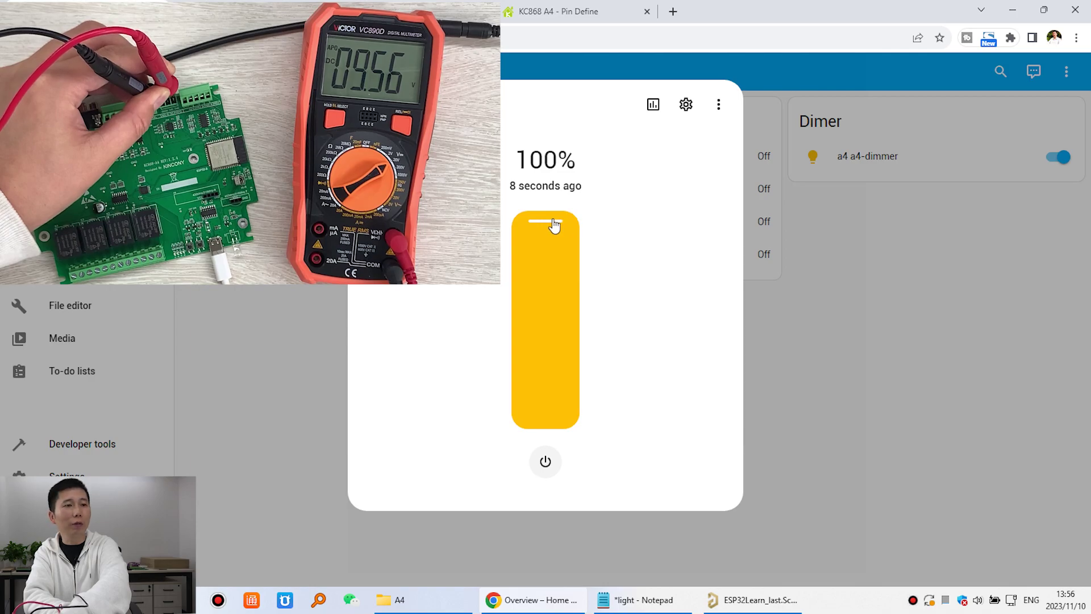
- Test the a4-dimmer's brightness at 80%, 30%, 40% and 10%, and switch the light off on the dashboard
drag(556, 229, 563, 325)
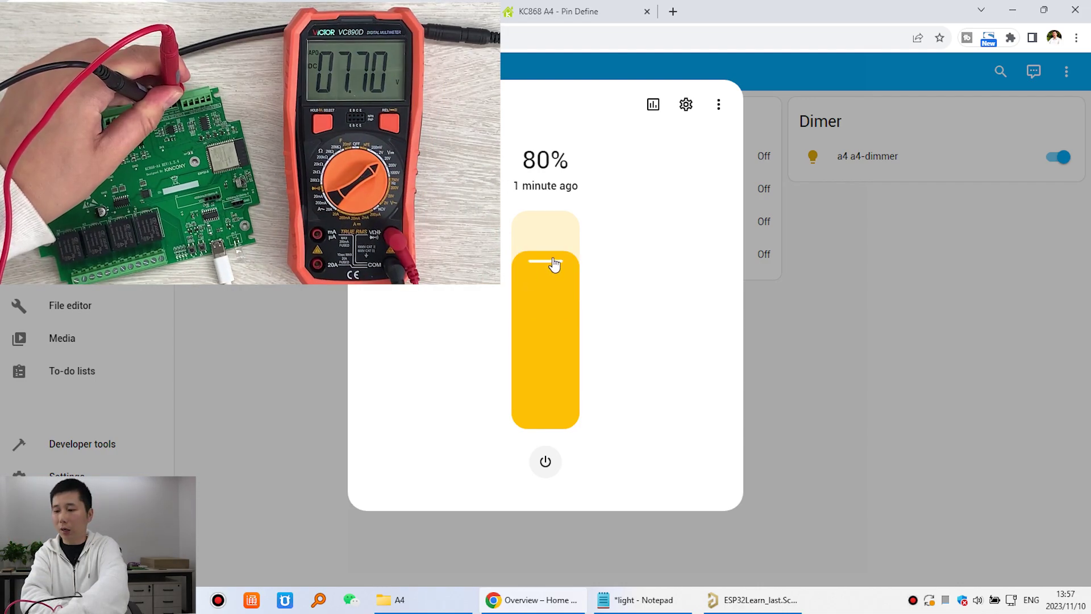
drag(555, 282, 546, 373)
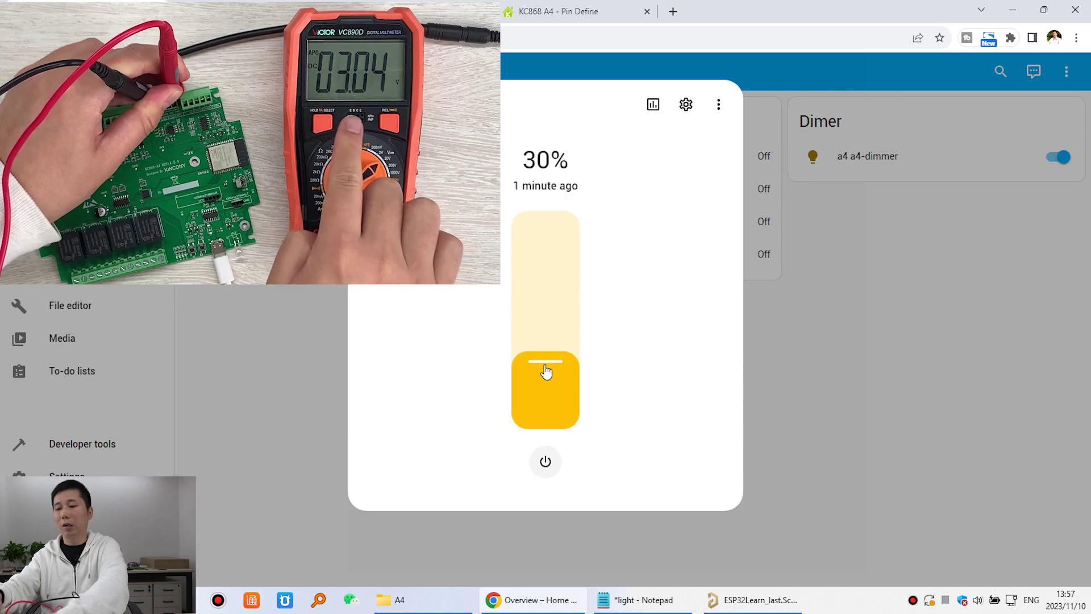
drag(546, 371, 555, 348)
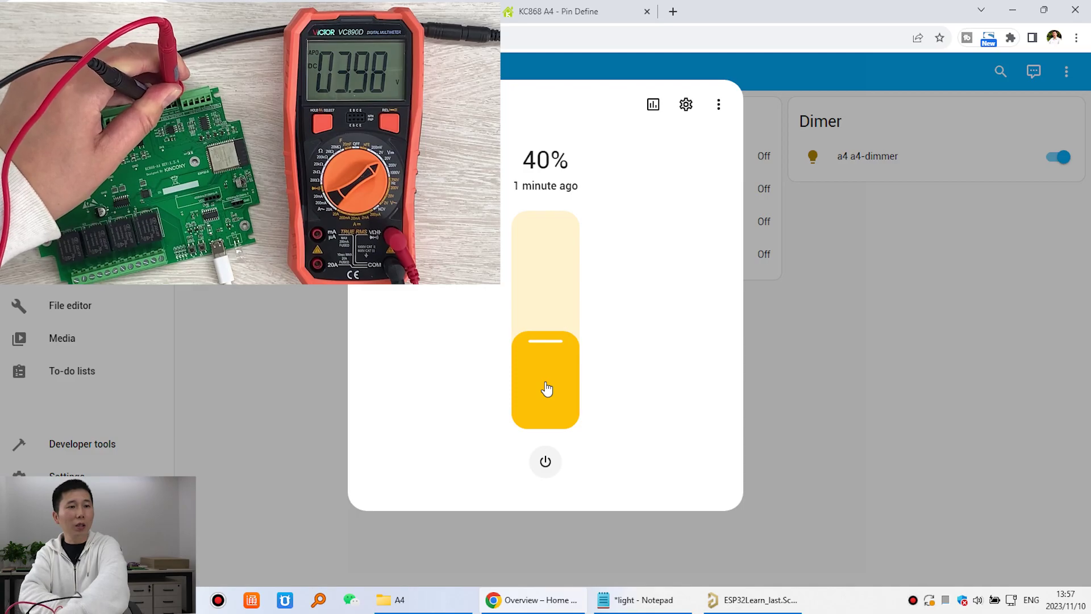
drag(551, 349, 557, 416)
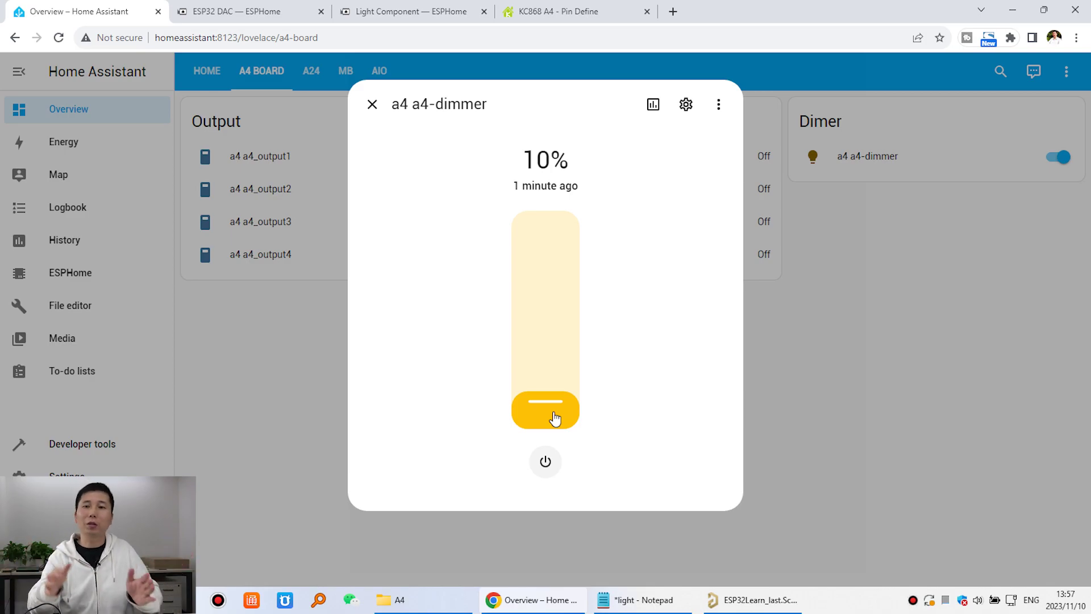
click(372, 104)
click(1073, 160)
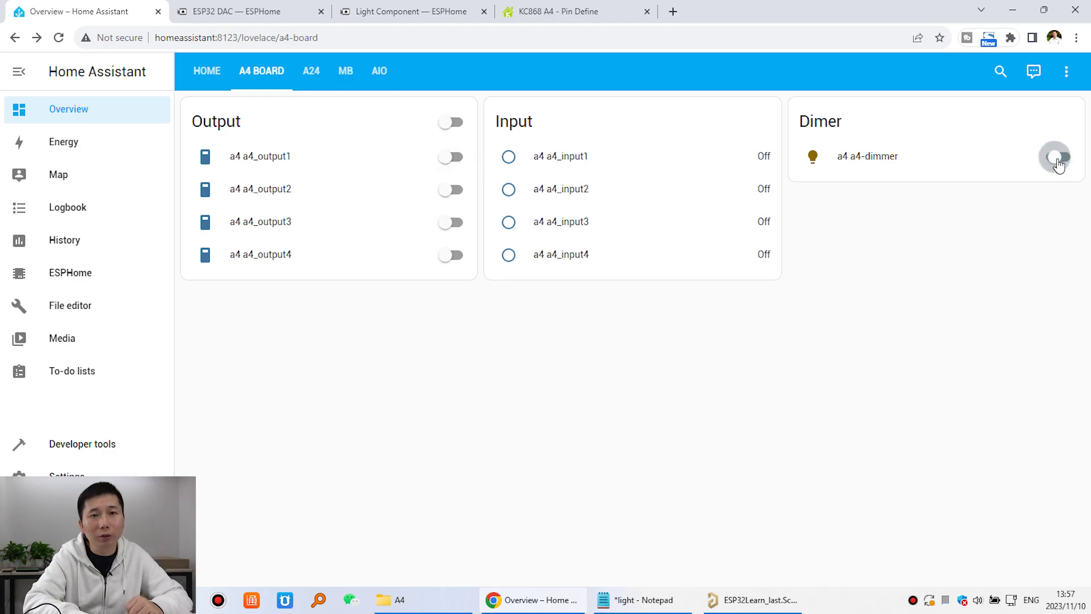
- Reopen the a4 device's YAML in ESPHome and duplicate the esp32_dac output entry below the original, separated by a blank line
click(89, 273)
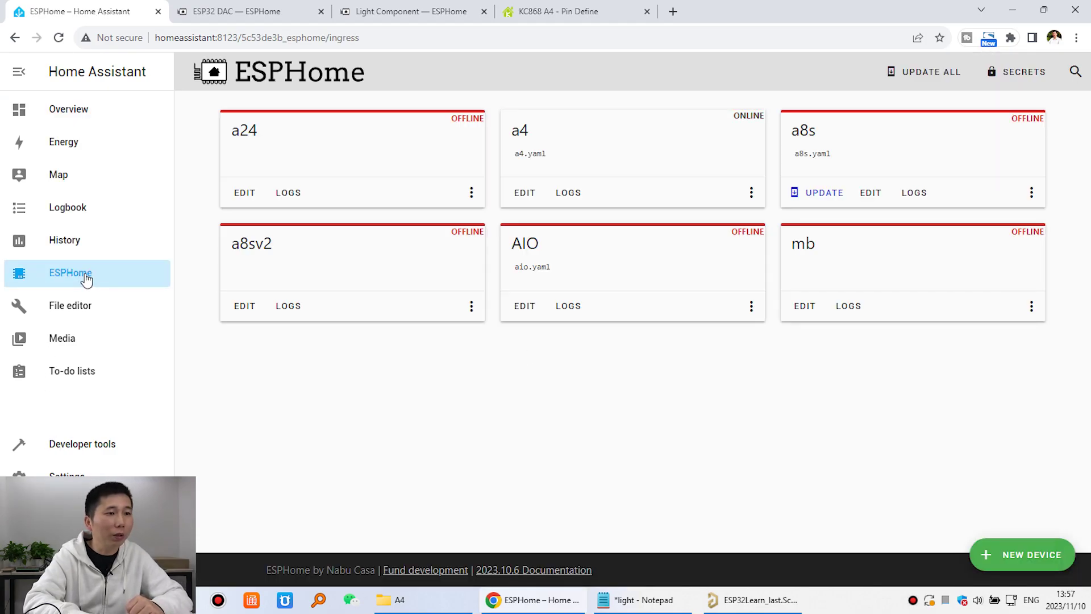
click(525, 193)
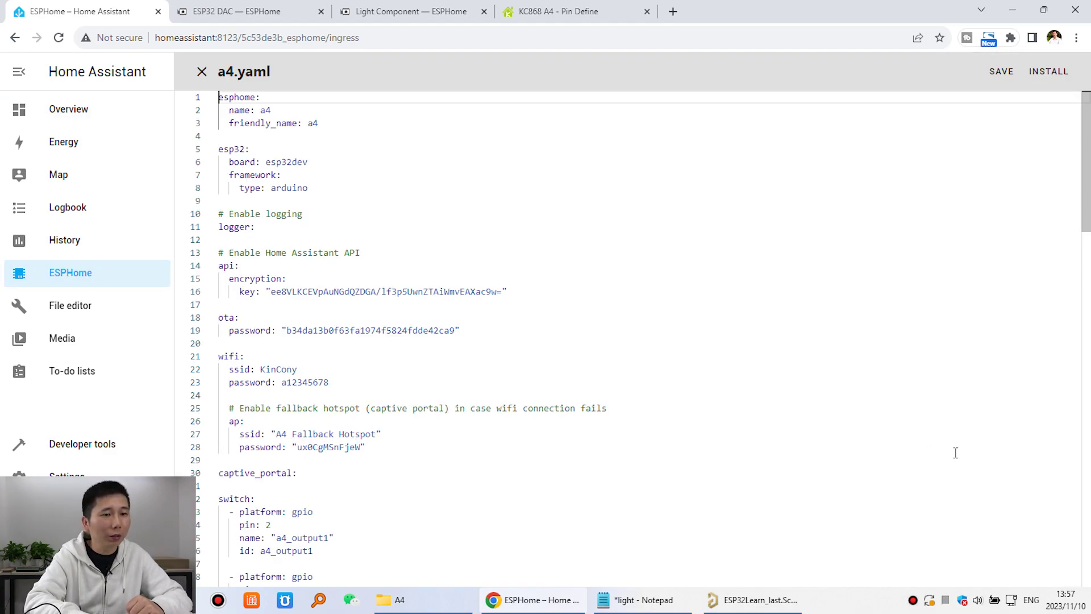
scroll(938, 460, down, 15)
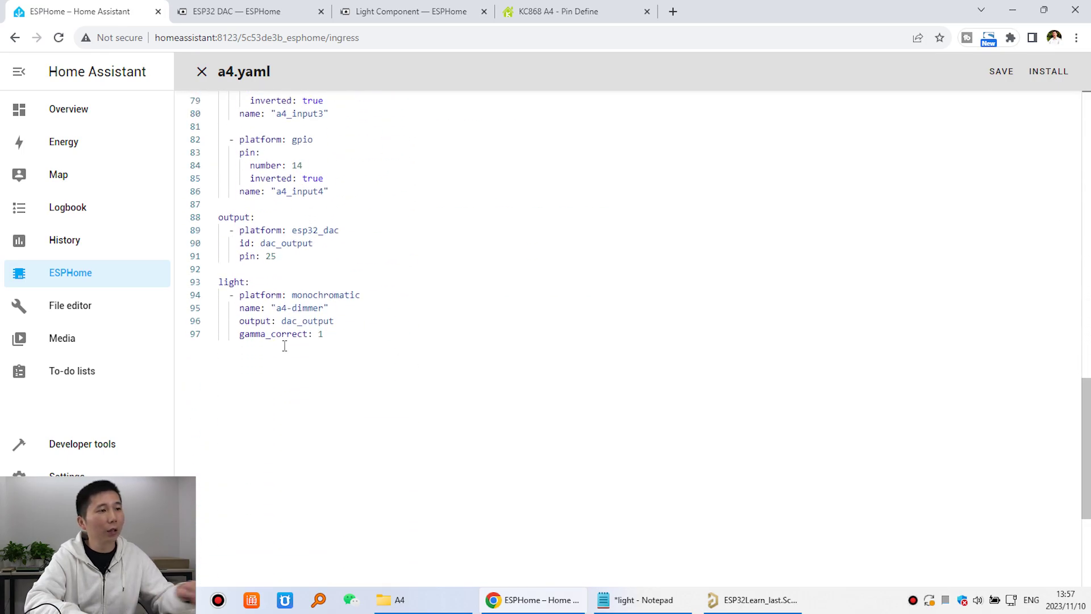
drag(342, 343, 208, 220)
click(301, 256)
drag(301, 256, 217, 234)
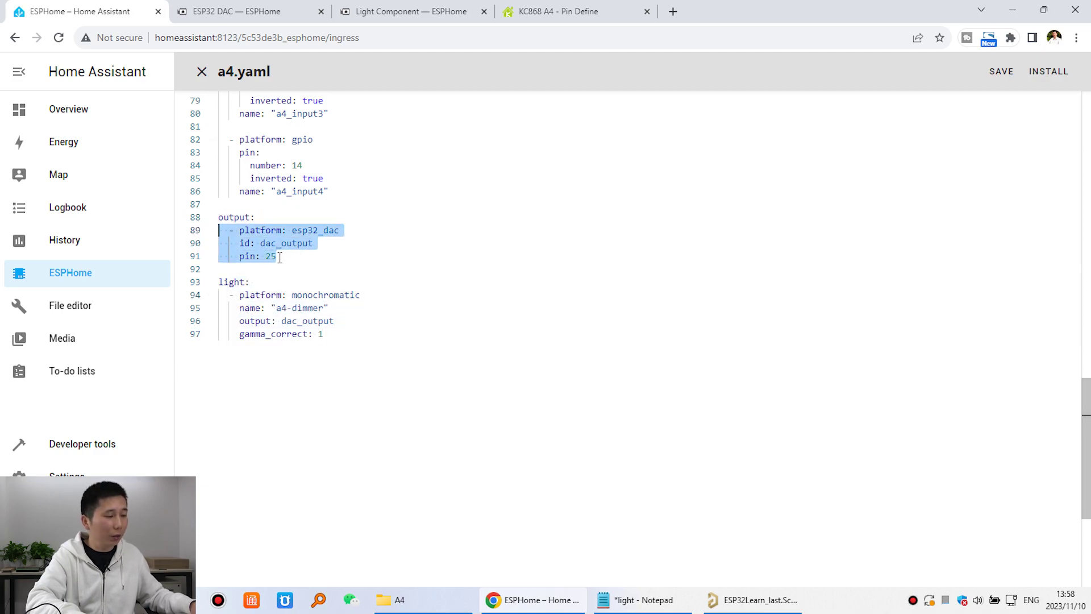
key(ctrl+c)
click(232, 271)
key(Return)
key(Return)
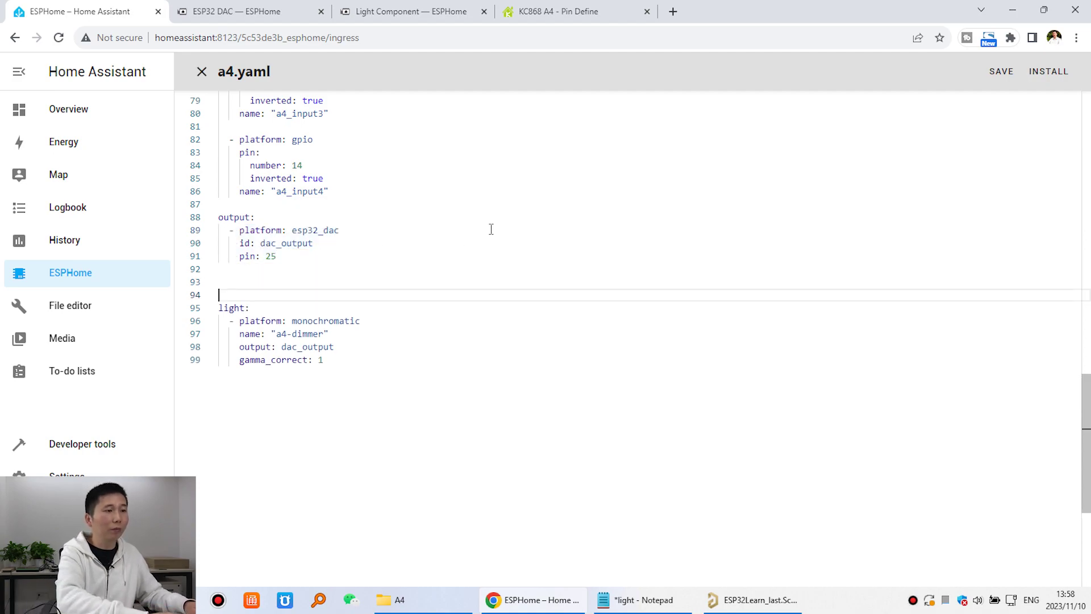
key(Up)
key(ctrl+v)
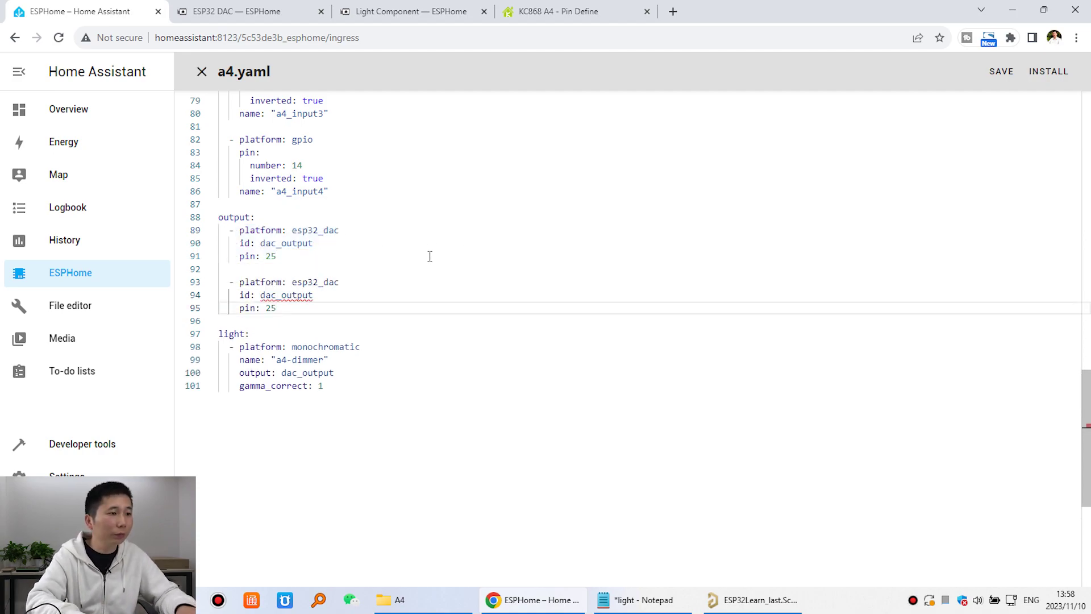
- Set the duplicated esp32_dac entry's id to dac_output2 and its pin to 26, checking DAC2 on the KC868 A4 pin definition page
click(322, 296)
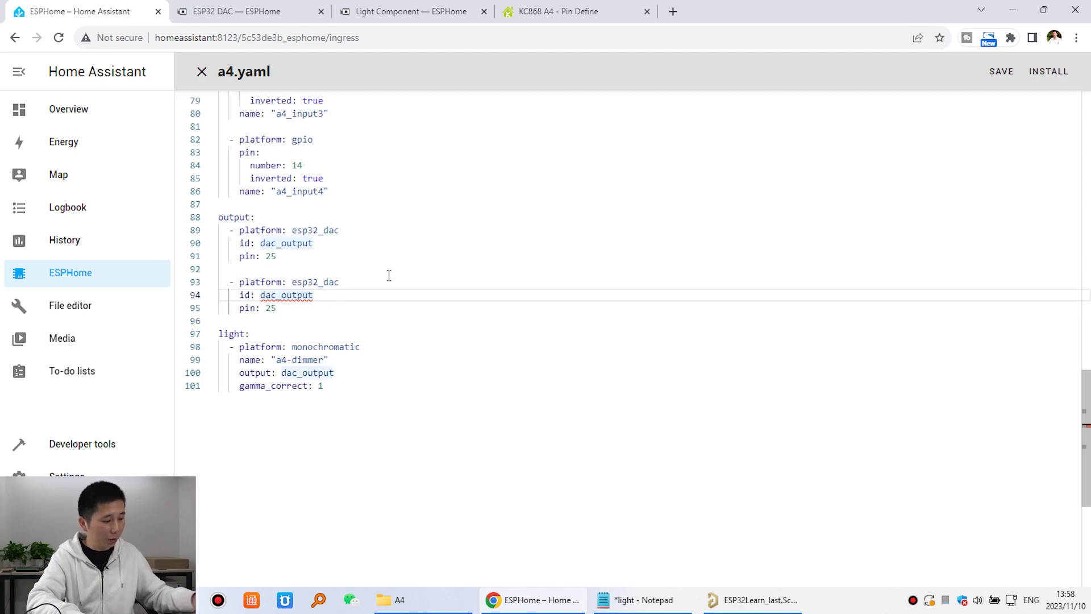
text(2)
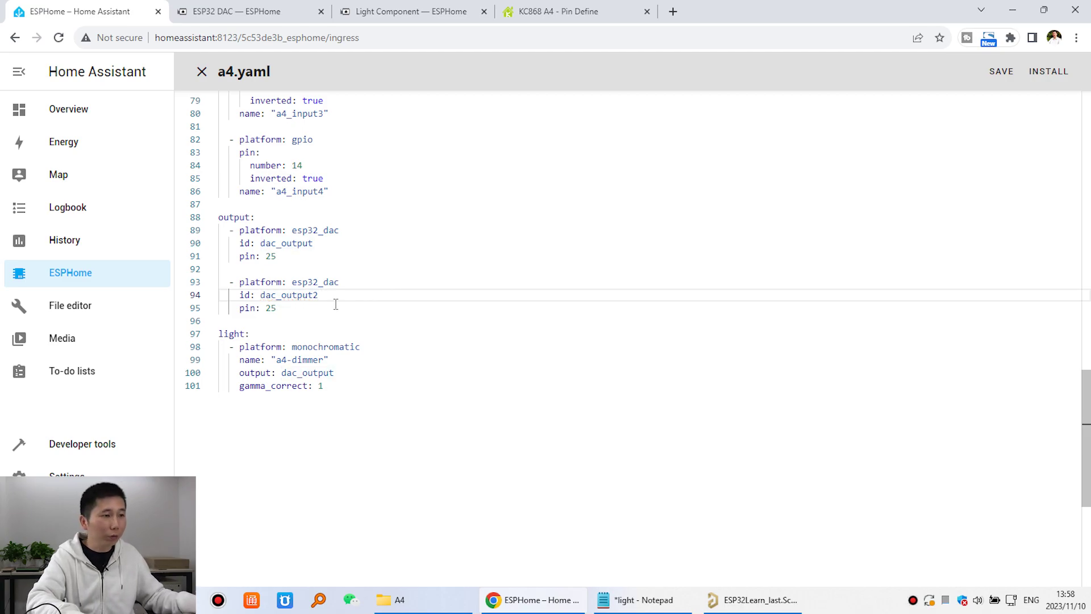
key(Down)
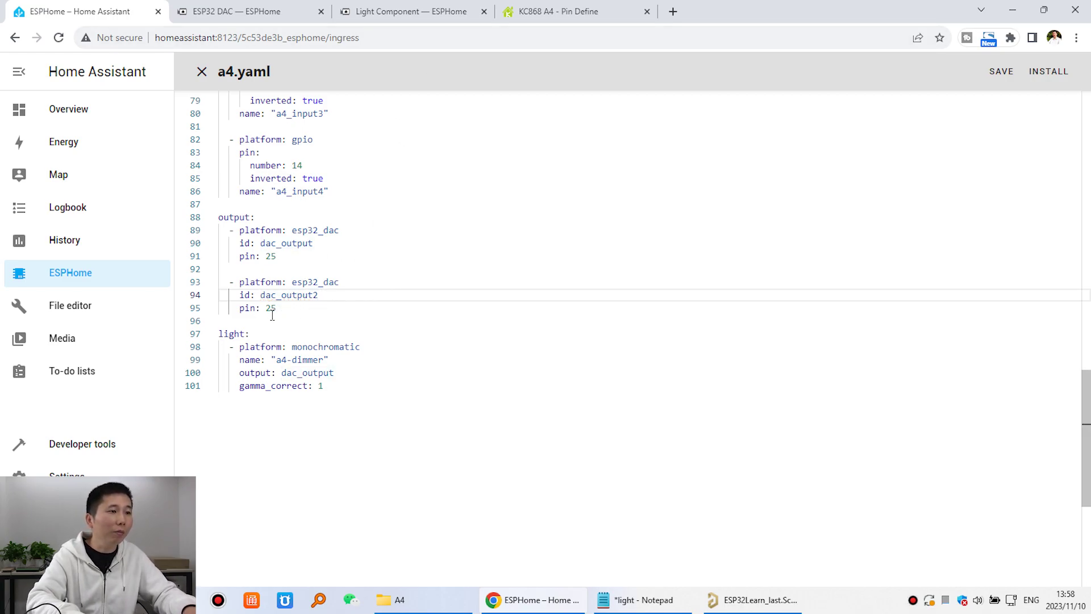
click(563, 6)
click(176, 204)
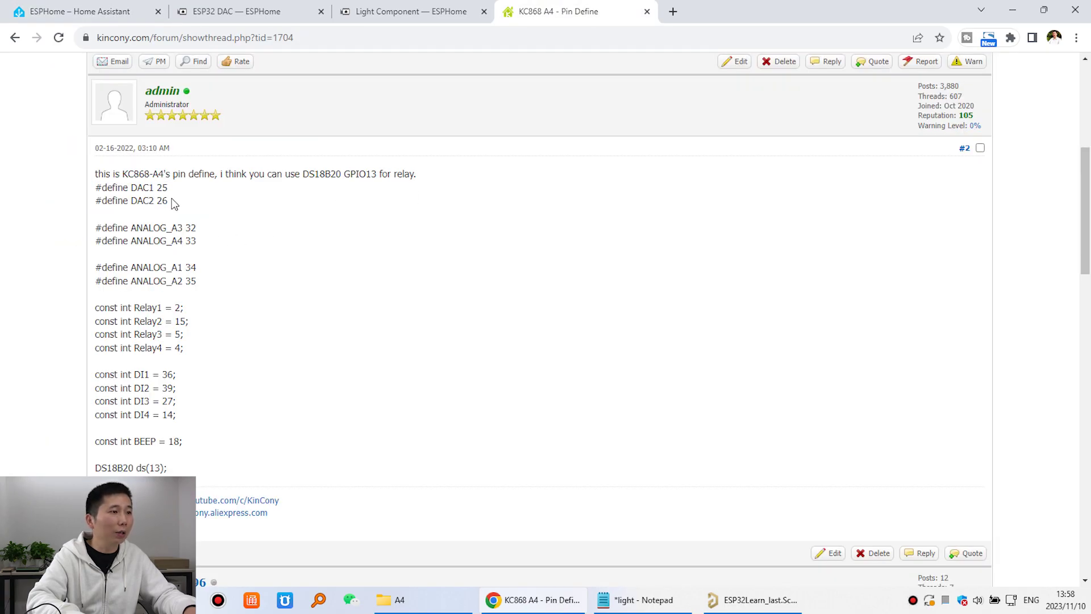
click(114, 11)
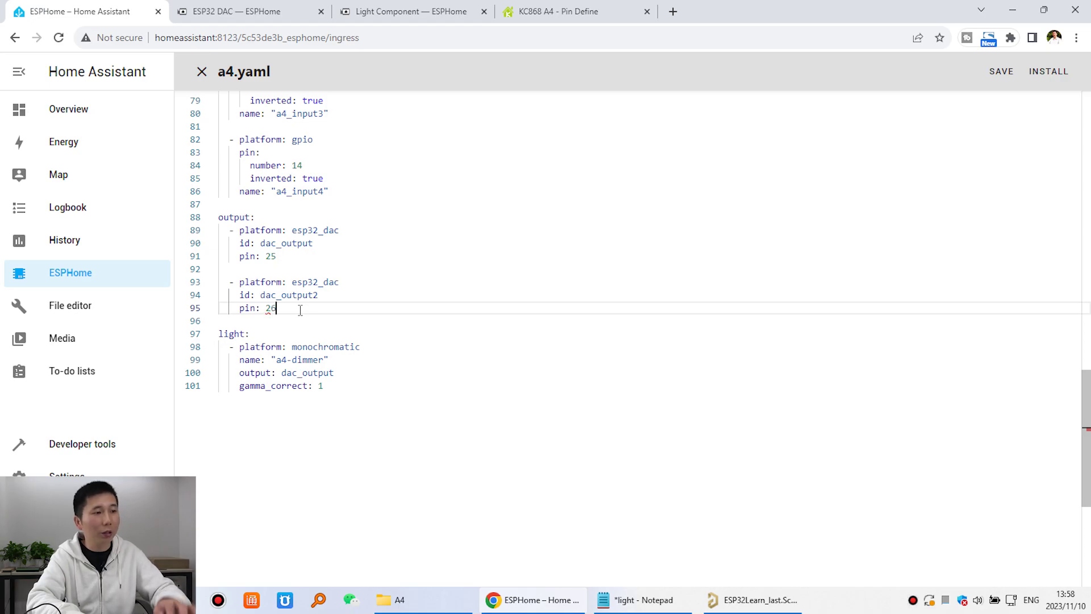
- Duplicate the whole monochromatic a4-dimmer light entry at the end of the light section, separated by a blank line
mouse_move(249, 348)
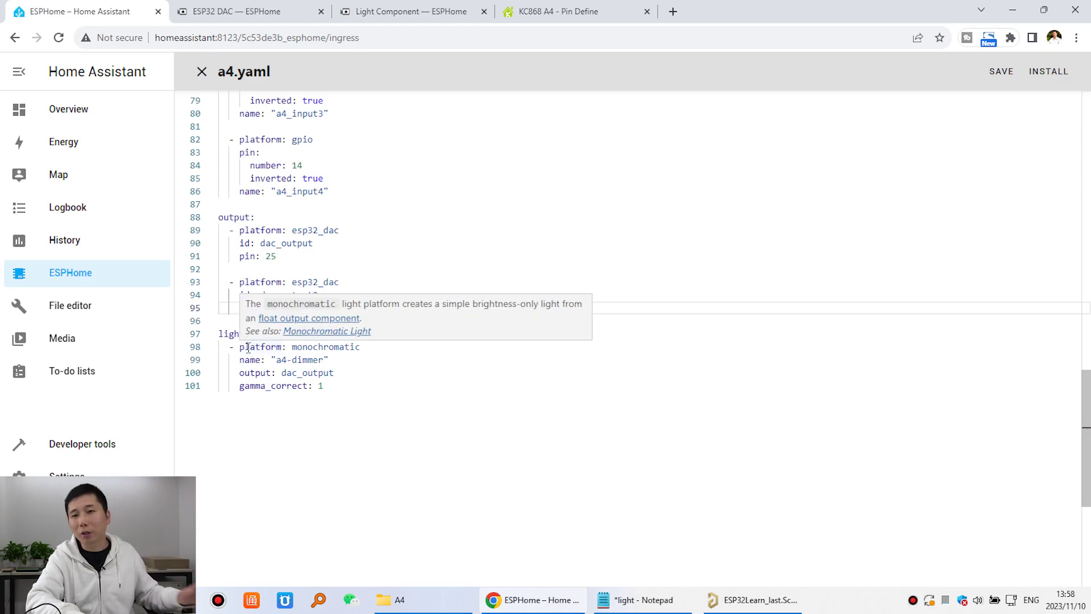
drag(371, 390, 196, 350)
click(351, 400)
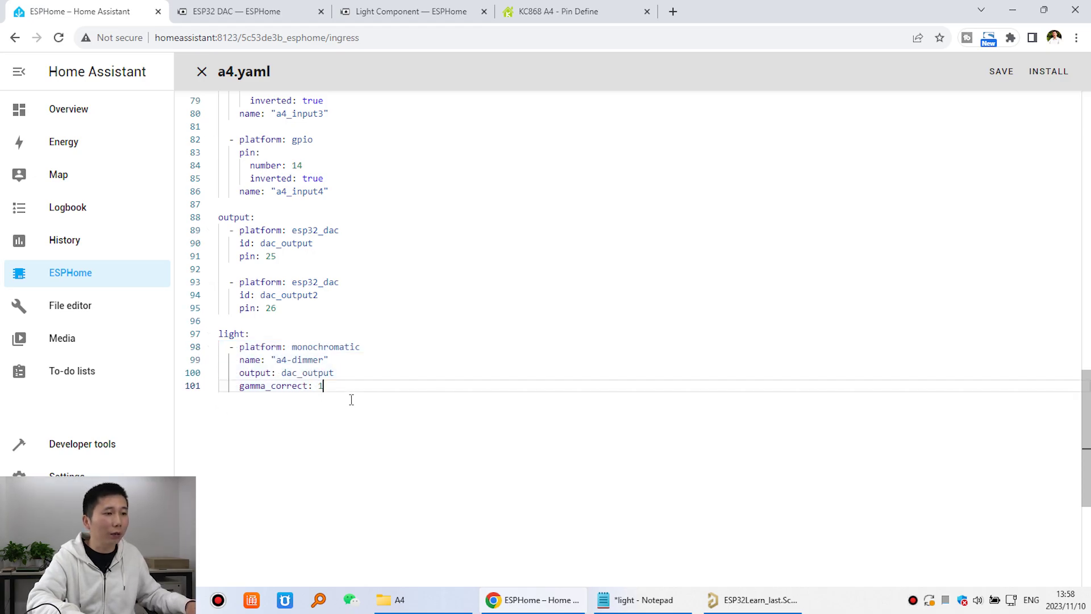
key(Return)
key(Return)
key(ctrl+v)
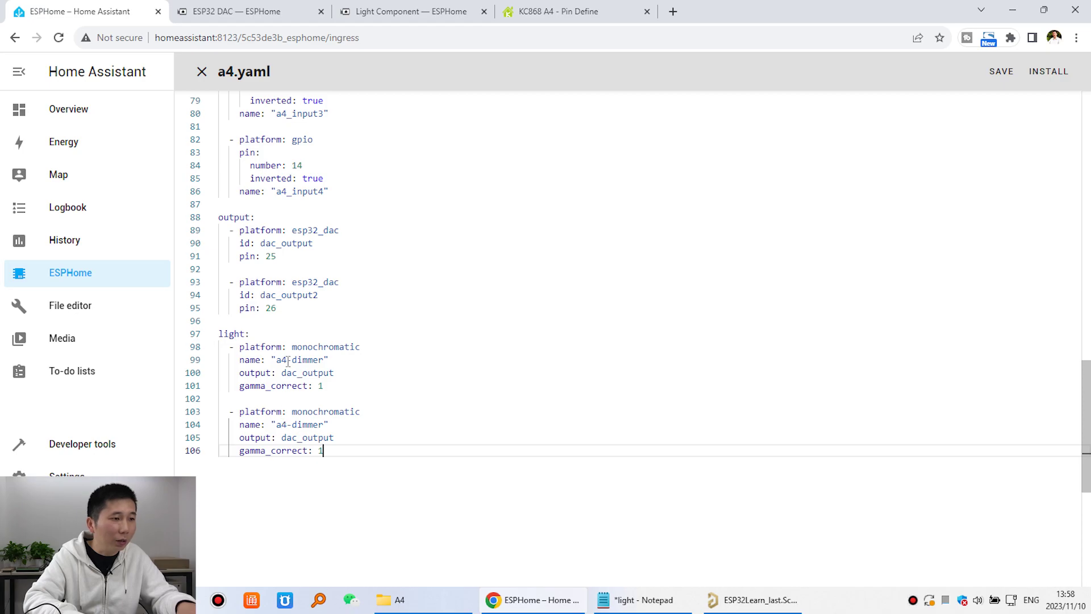
- Set the duplicated light's name to "a4-dimmer2" and its output to dac_output2, and check its lines against the second DAC entry
click(327, 424)
text(2)
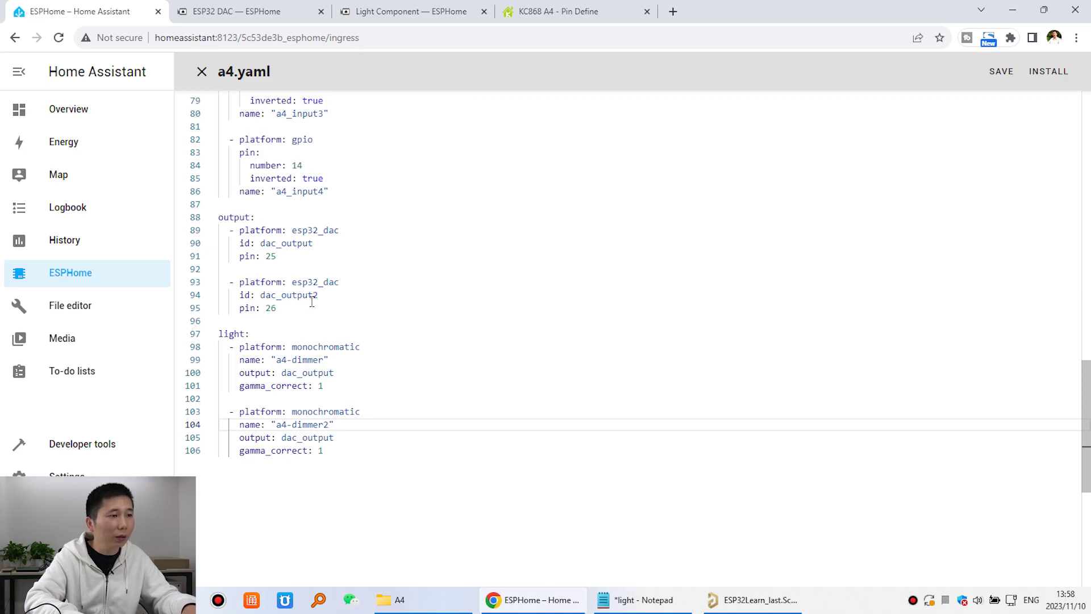
click(336, 437)
text(2)
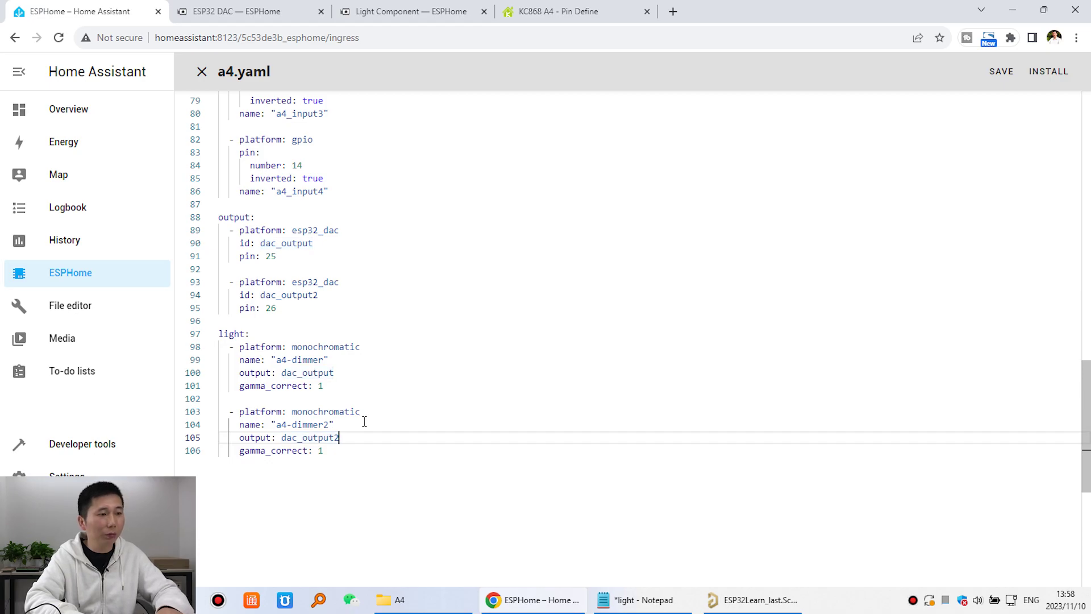
drag(341, 437, 281, 437)
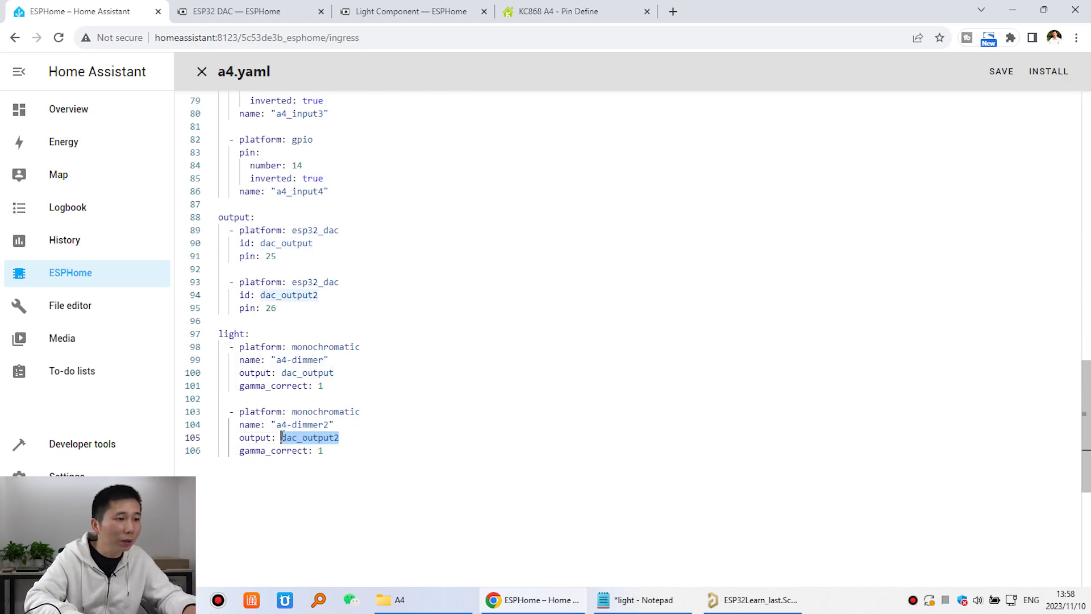
drag(322, 293, 255, 295)
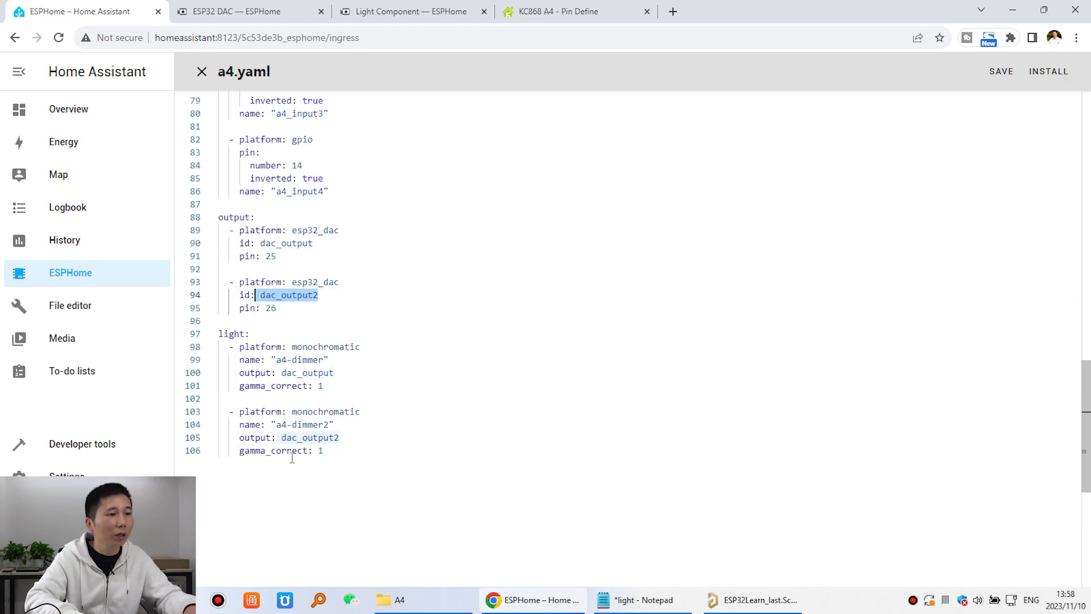
drag(333, 450, 211, 449)
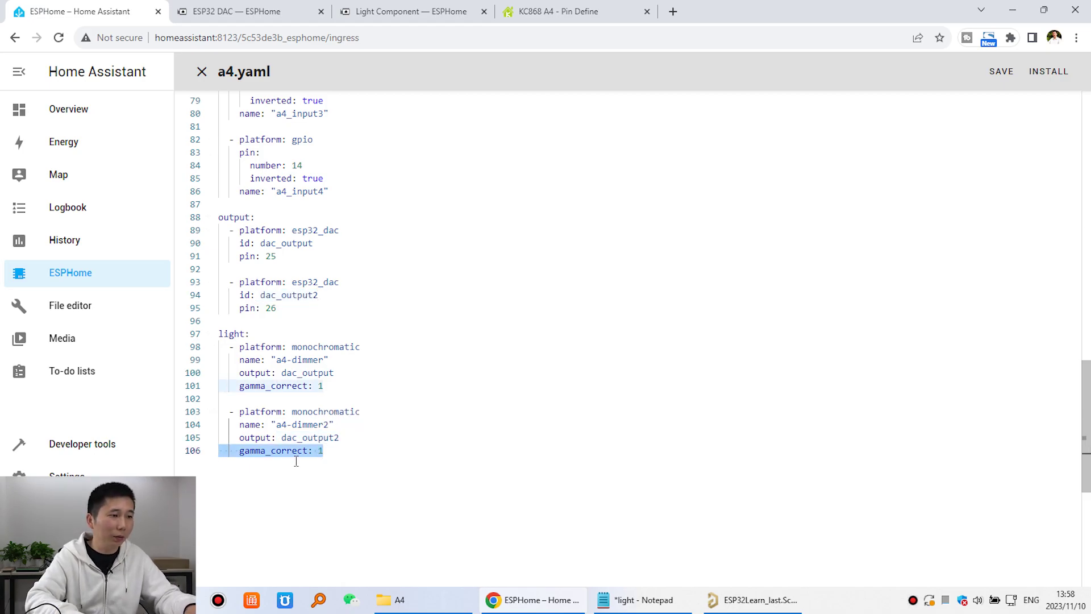
click(335, 452)
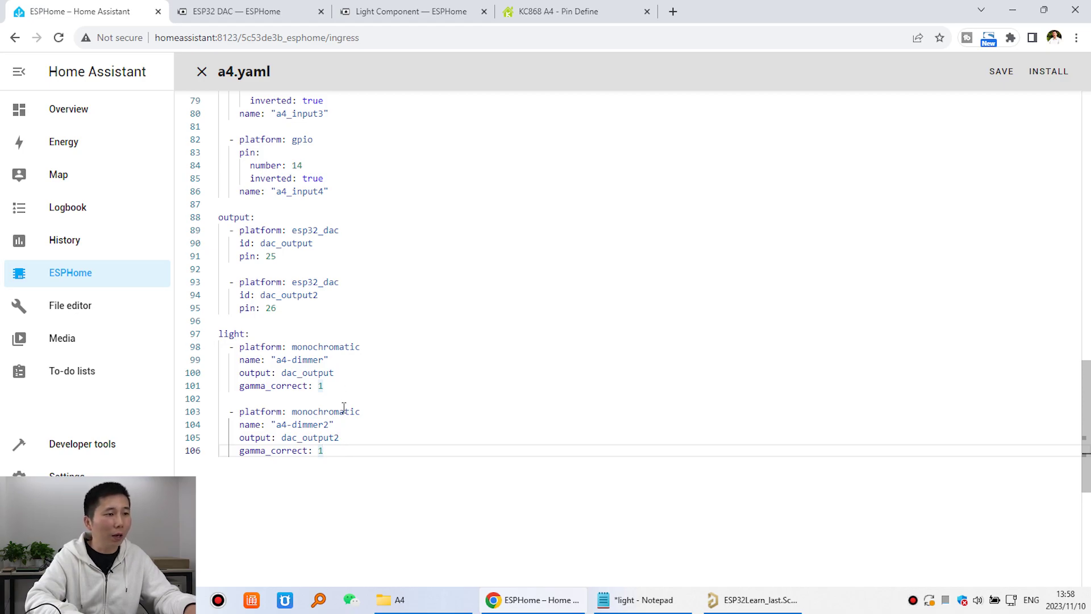
drag(354, 438, 215, 414)
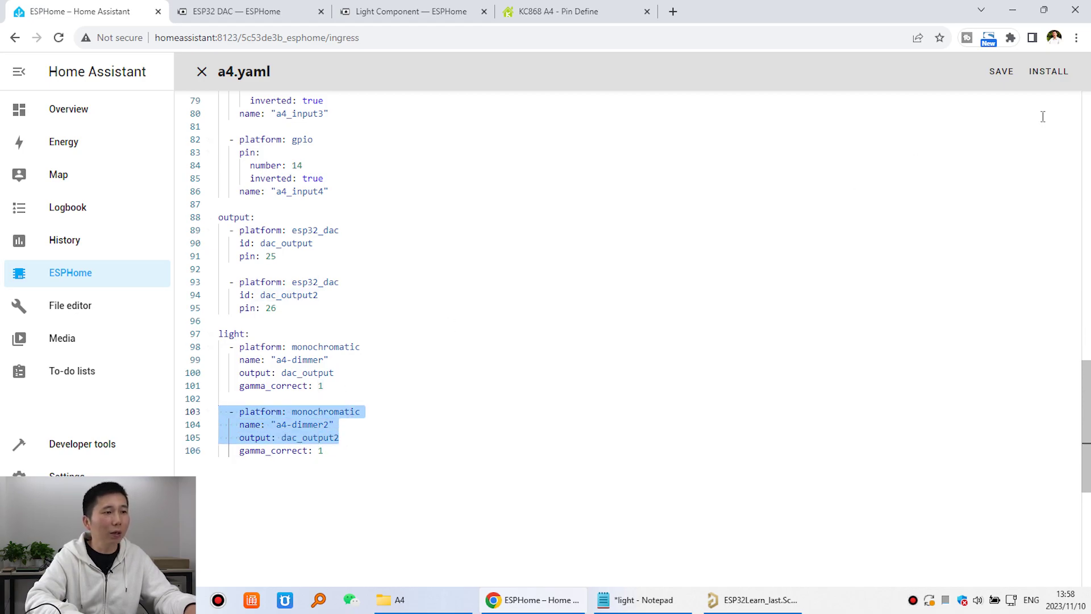
- Save a4.yaml and install it through the computer running ESPHome Dashboard, then stop the log and close the editor
click(1000, 75)
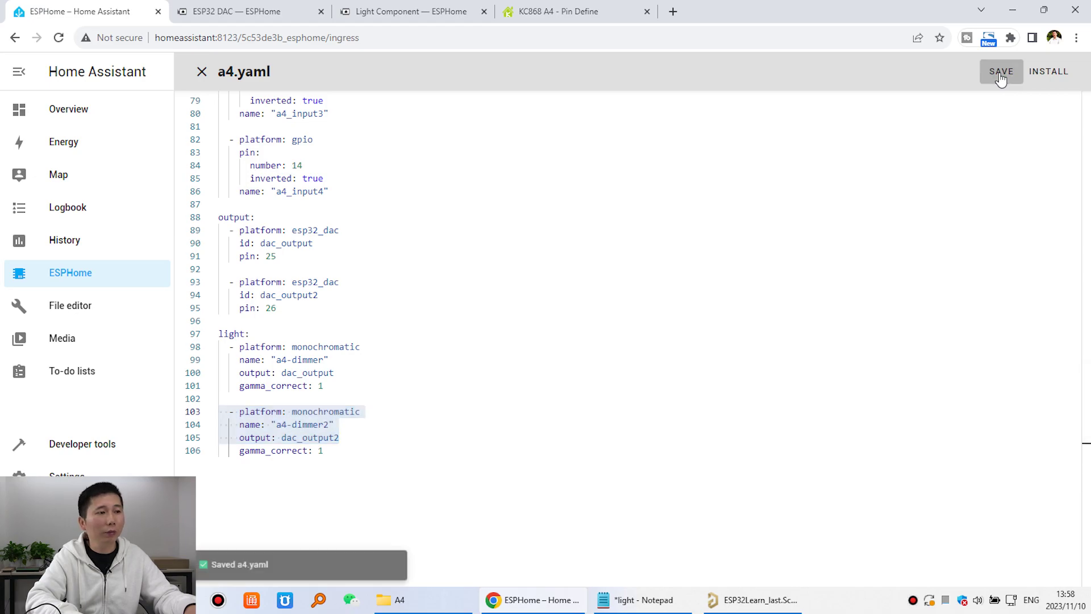
click(1051, 71)
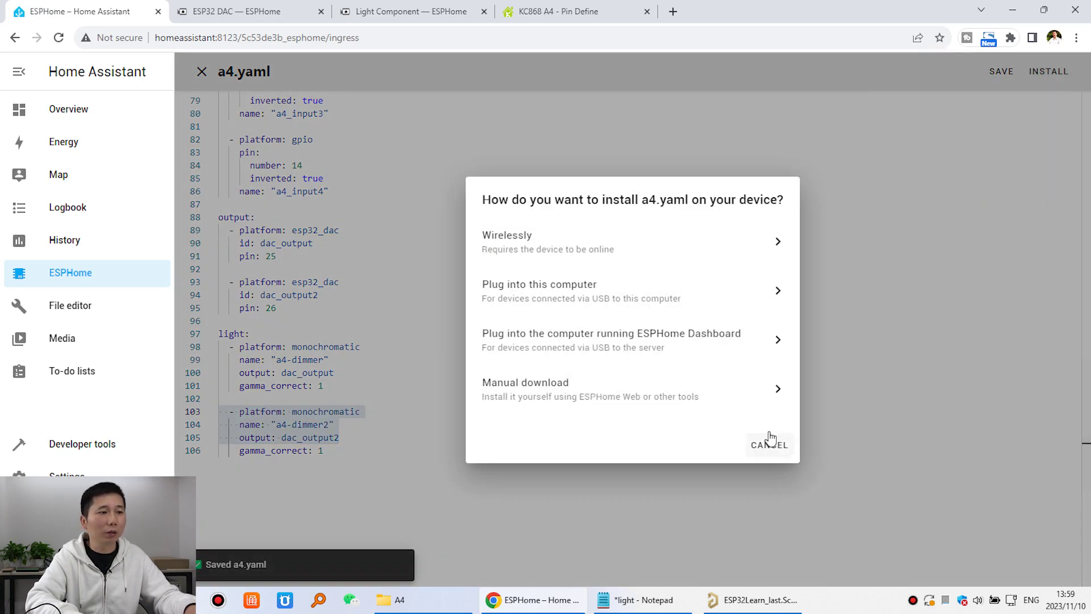
click(698, 339)
click(680, 322)
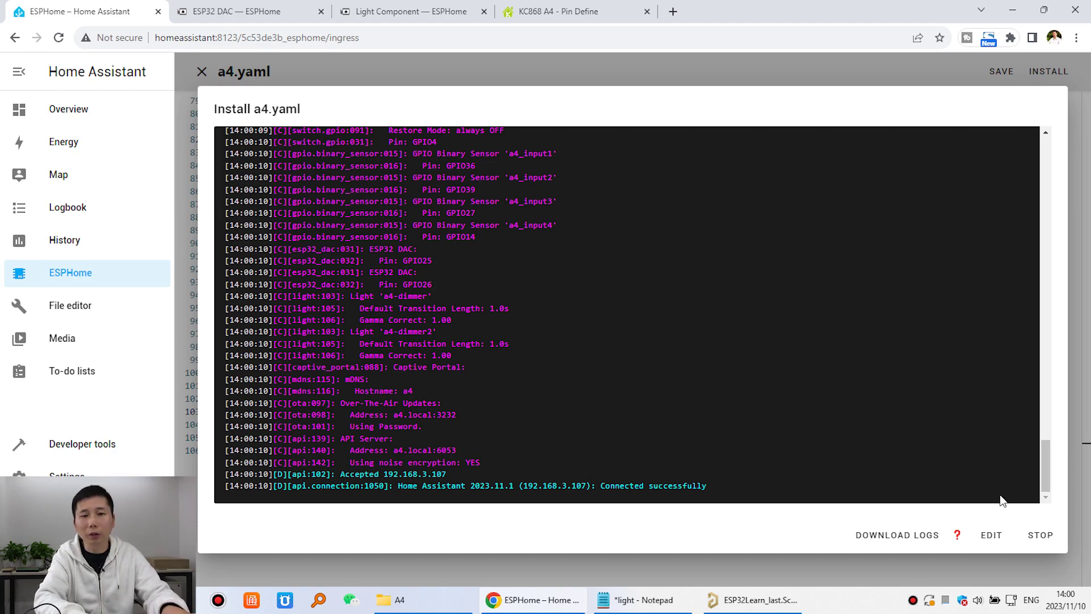
click(1041, 535)
click(201, 71)
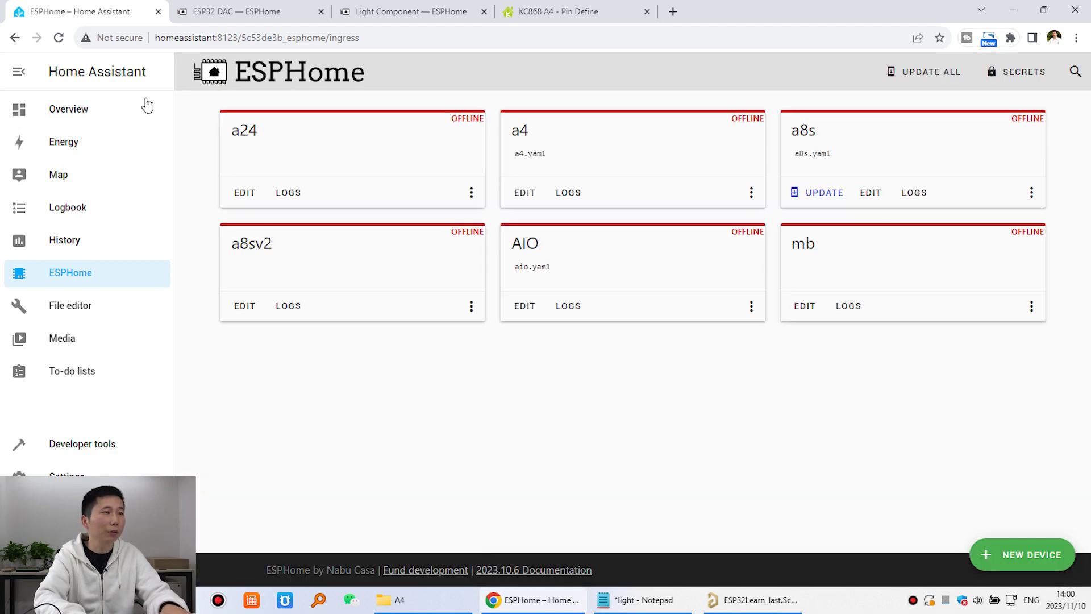
- Add the a4 a4-dimmer2 entity to the Dimer card on the A4 Board dashboard view, save the card and finish editing
click(71, 112)
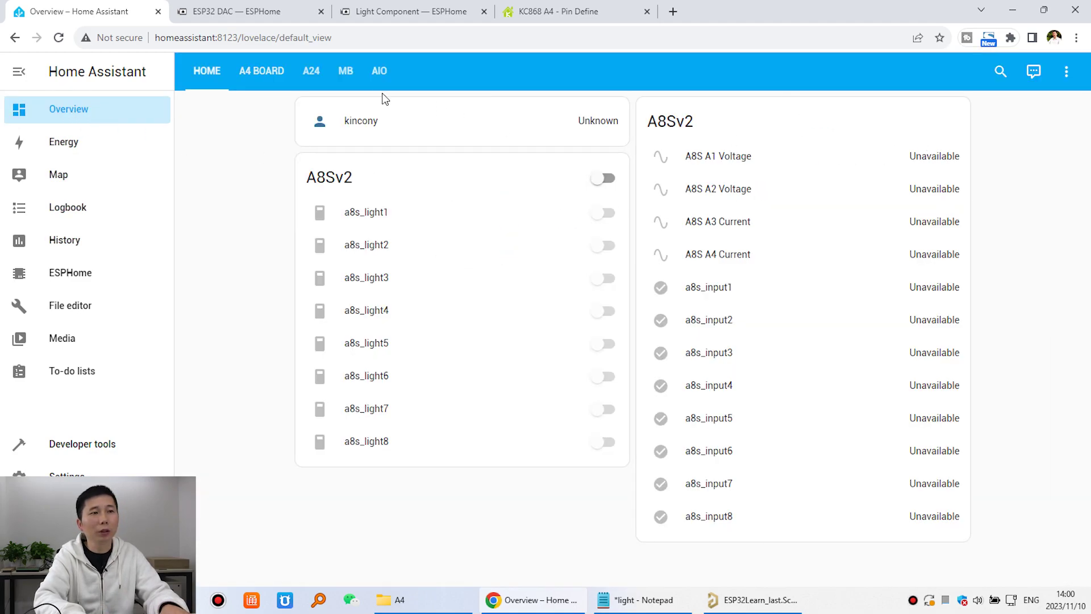
click(263, 72)
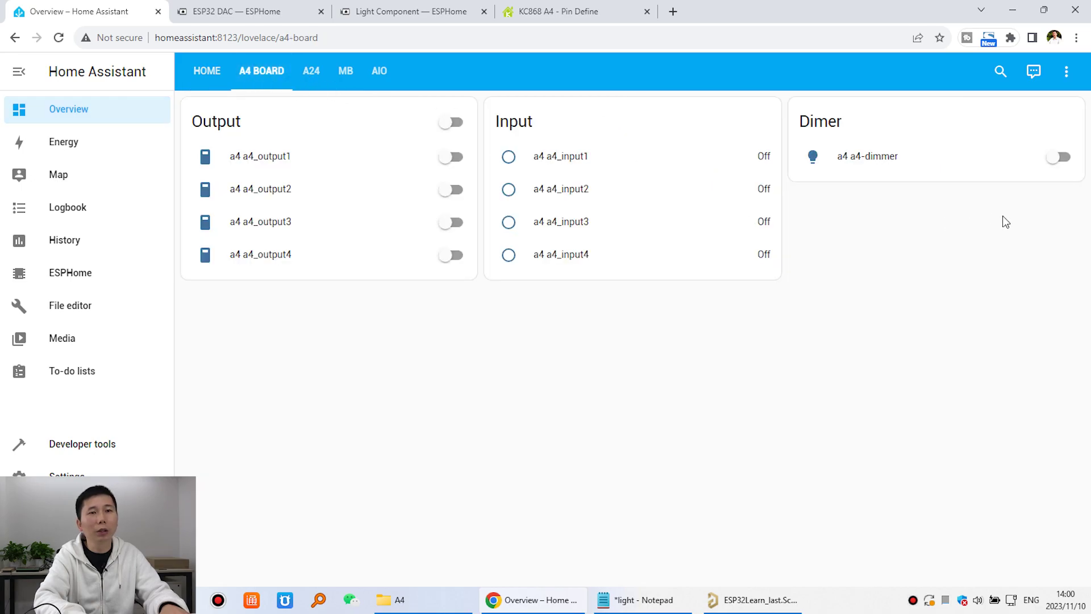
click(1066, 71)
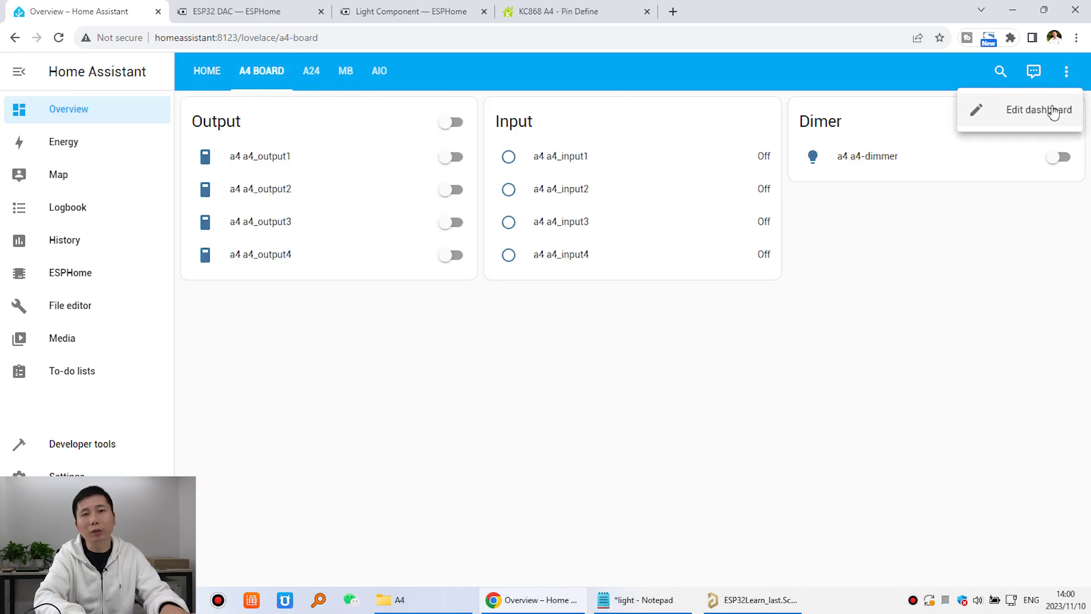
click(1056, 108)
click(821, 236)
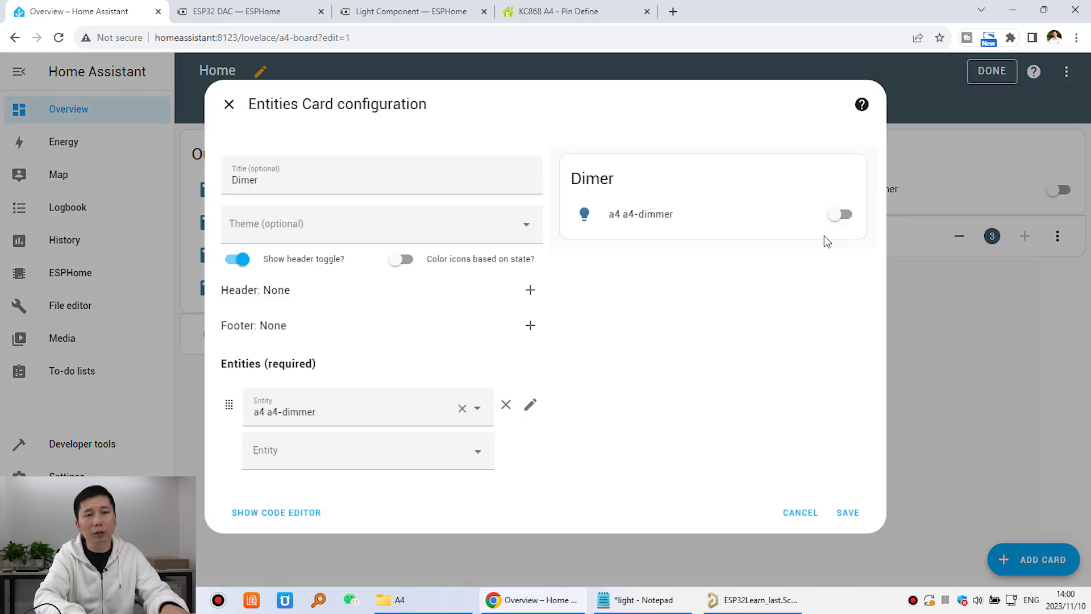
click(269, 460)
text(a4-)
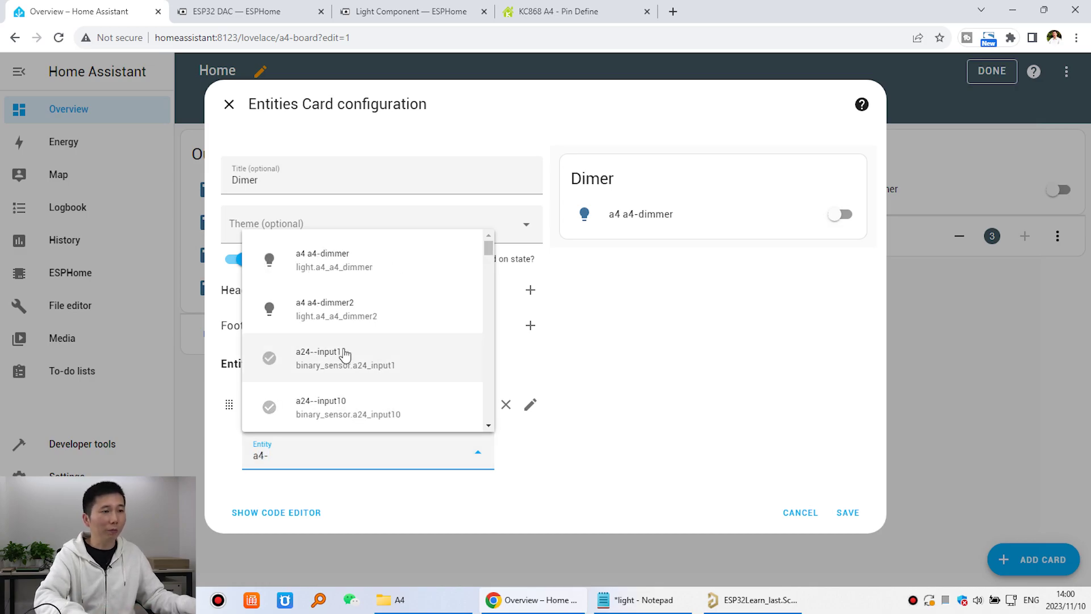
click(396, 316)
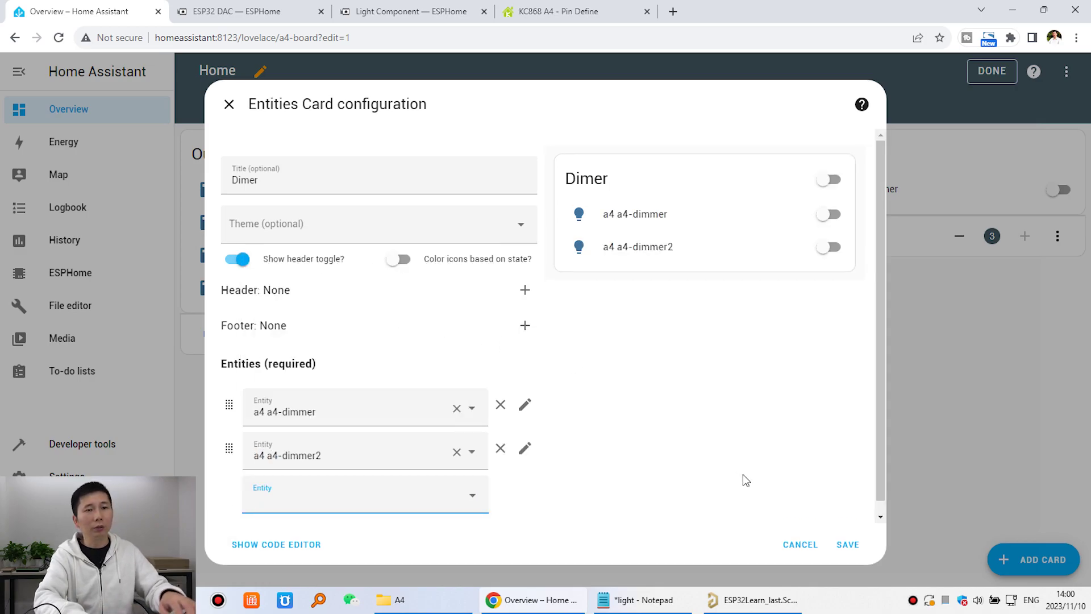
click(860, 547)
click(990, 72)
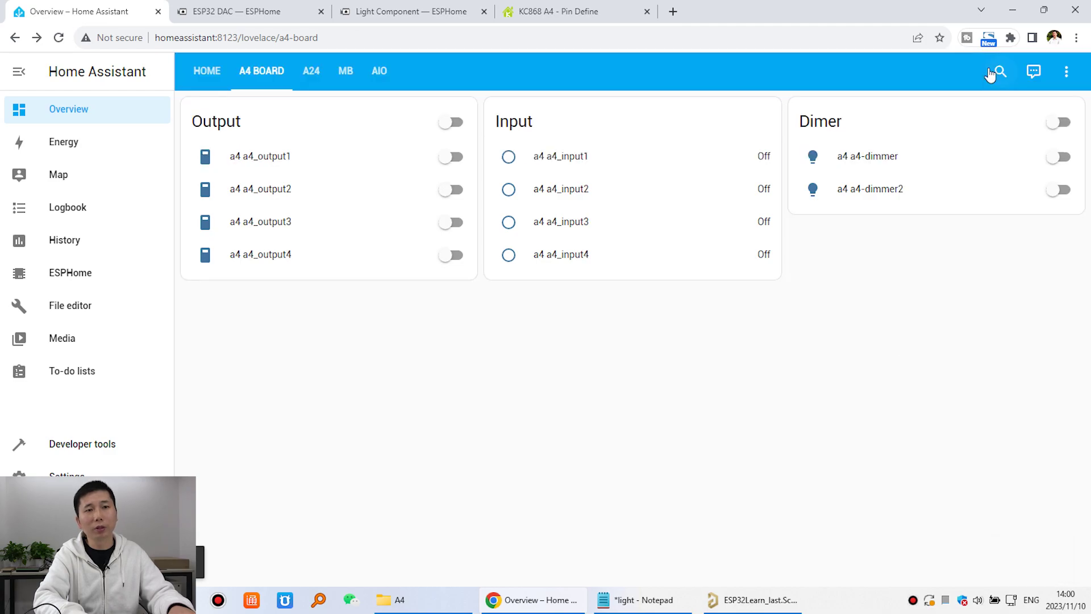
- Test the a4-dimmer2 light's output by setting its brightness to 100%, 50% and 30%
click(884, 193)
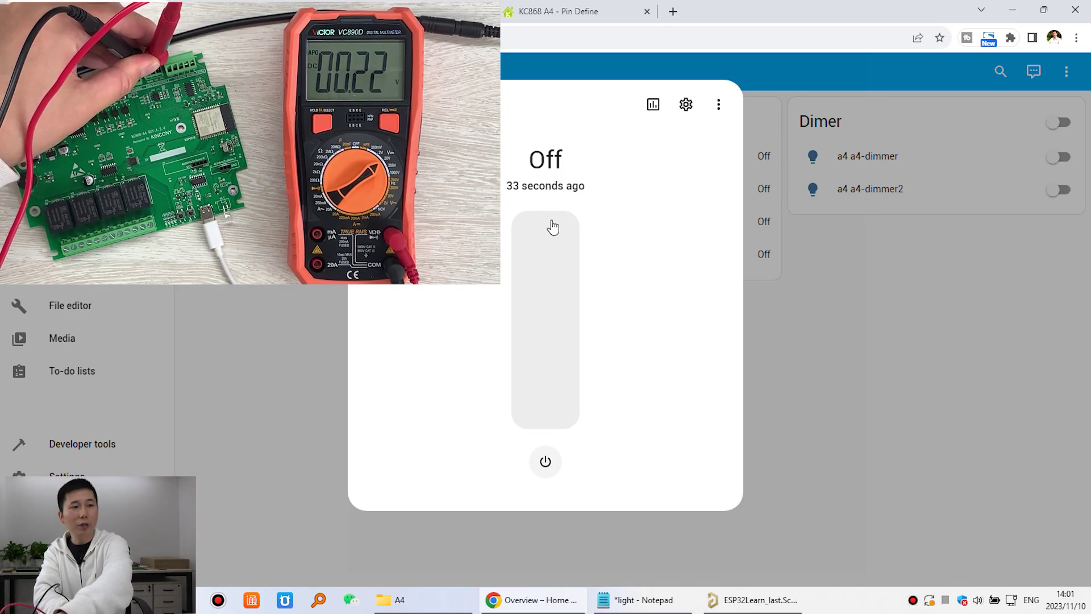
mouse_move(557, 226)
mouse_down()
mouse_move(556, 241)
mouse_move(555, 207)
mouse_up()
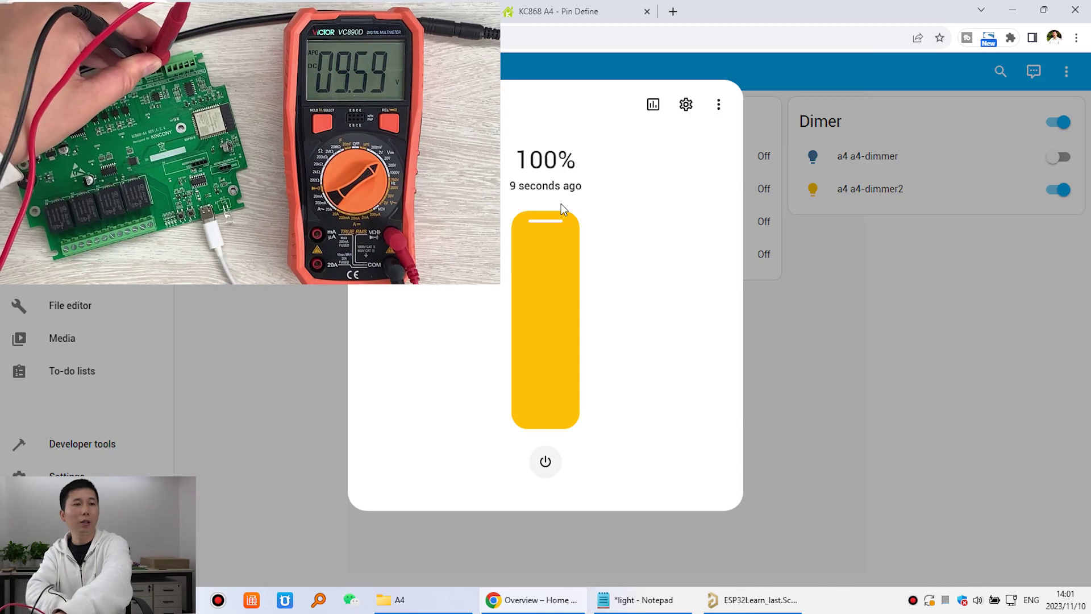
drag(550, 226, 553, 330)
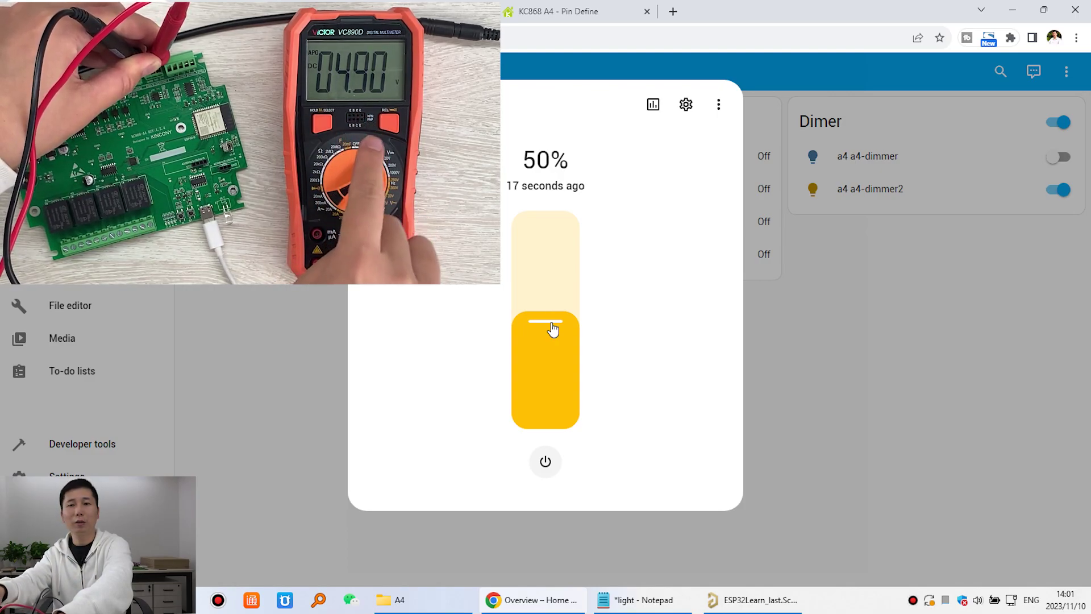
drag(553, 329, 559, 370)
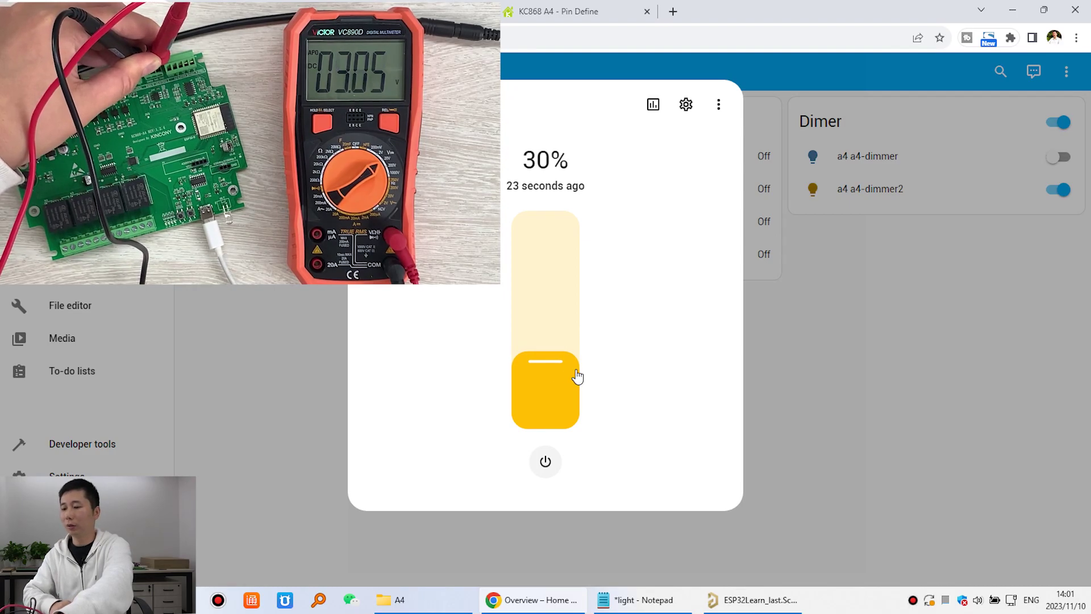